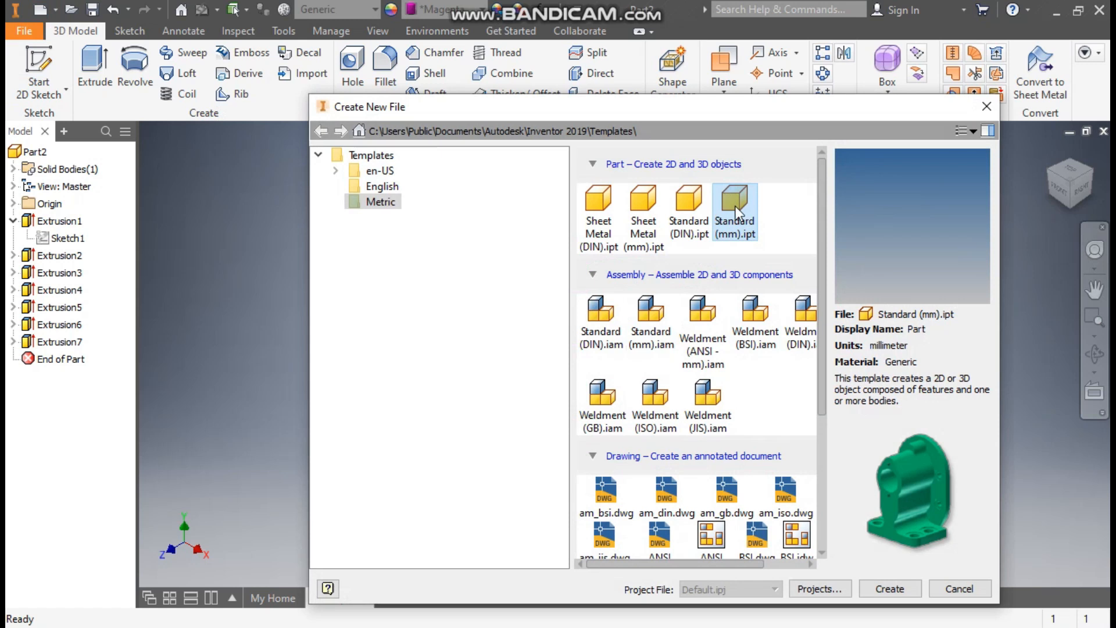
# Step: Create a new part from the Standard (mm).ipt template and start a sketch on the XZ plane, viewed from the top
pyautogui.click(882, 585)
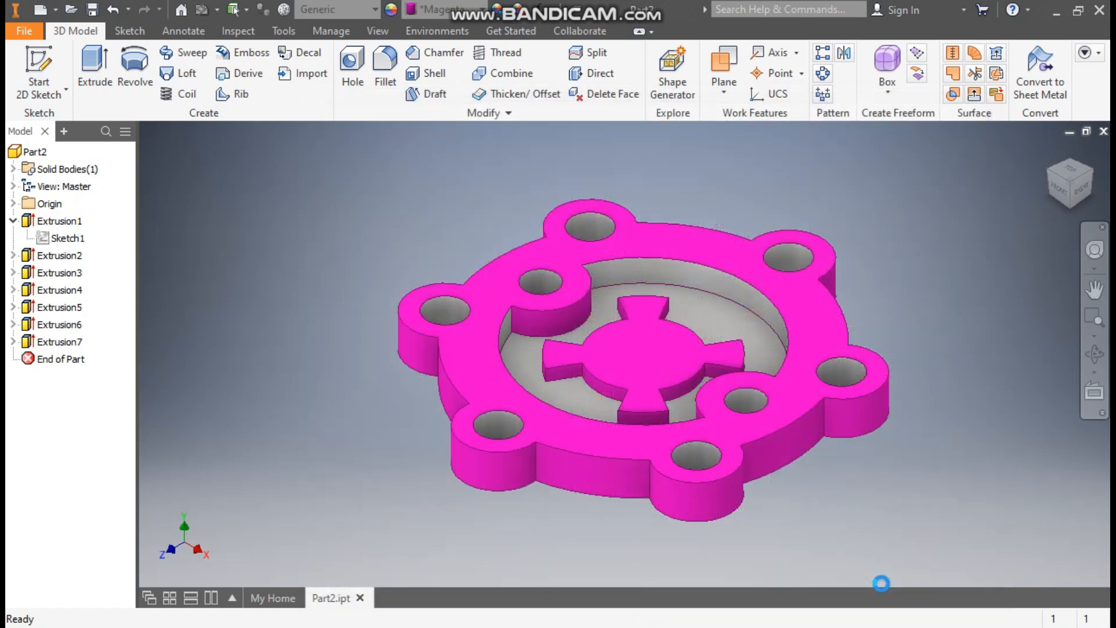
pyautogui.click(41, 65)
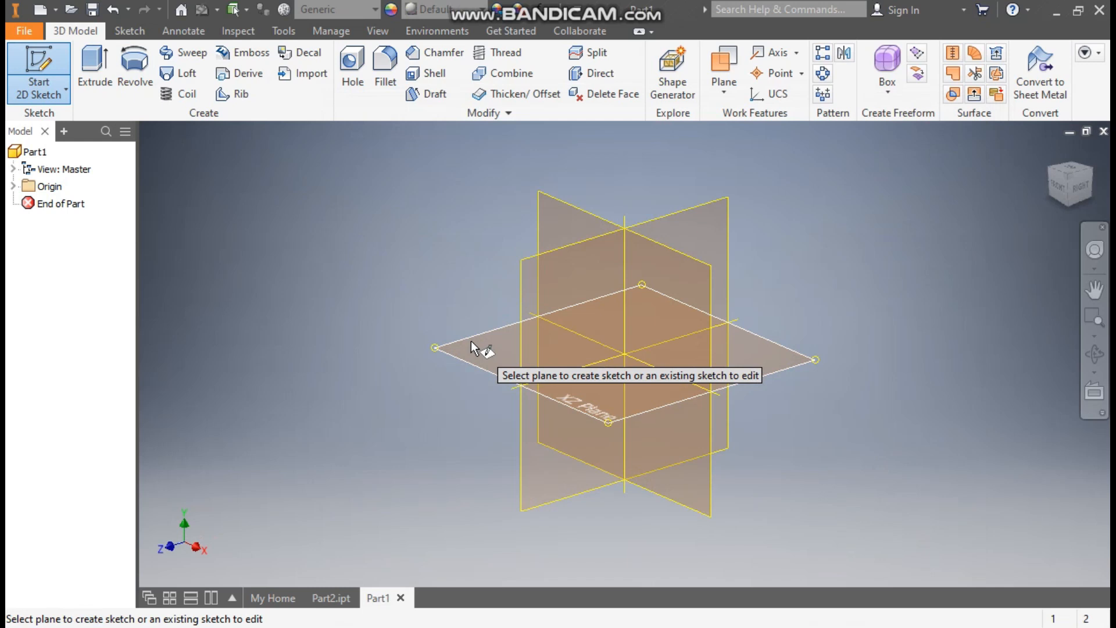
pyautogui.click(470, 341)
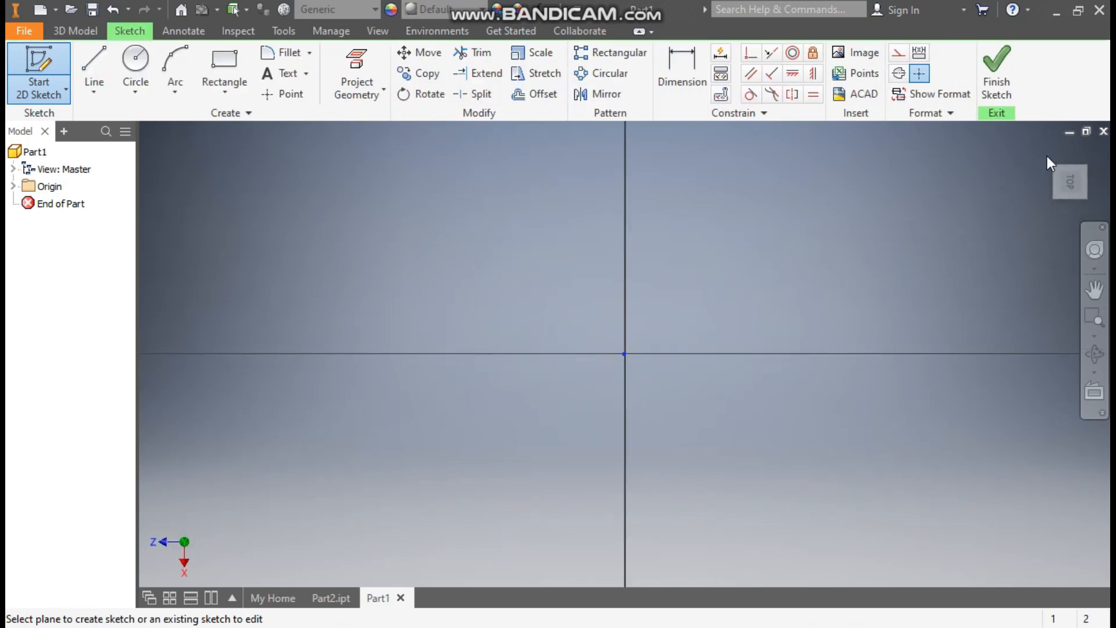
pyautogui.click(1080, 151)
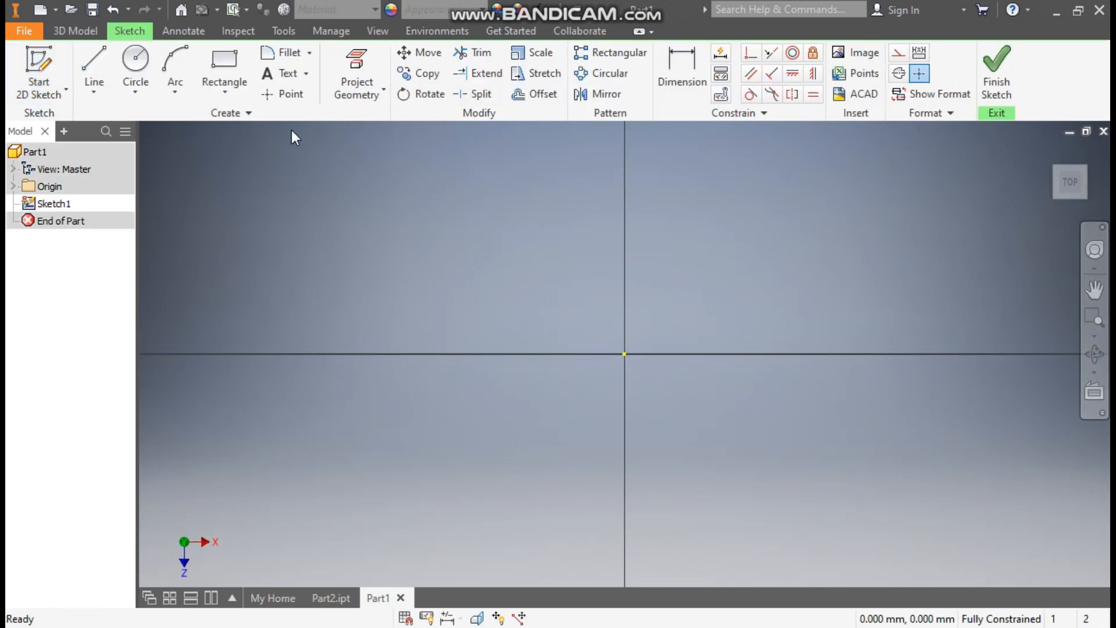
# Step: Draw a 130 mm diameter circle centred on the origin and finish the sketch
pyautogui.click(136, 59)
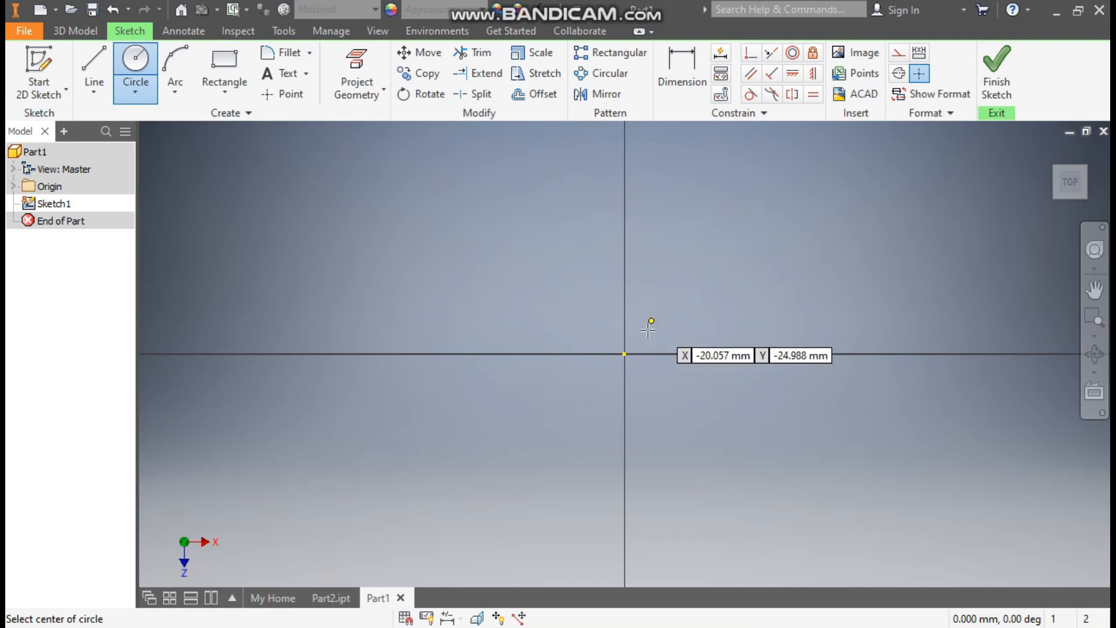
pyautogui.click(625, 353)
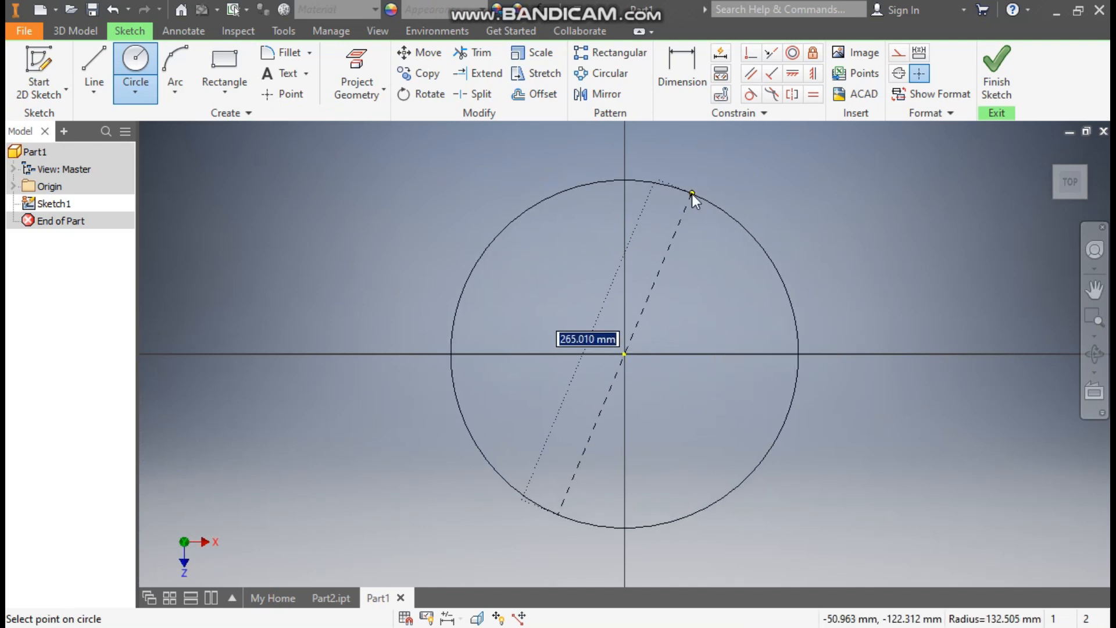
pyautogui.write('130')
pyautogui.press('Return')
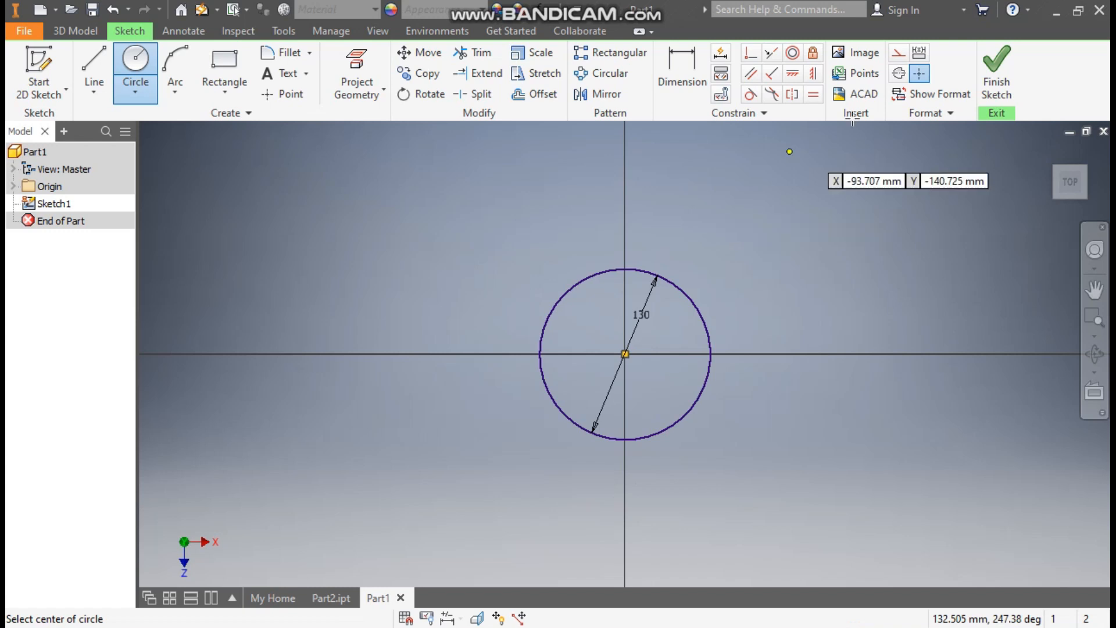
pyautogui.click(990, 74)
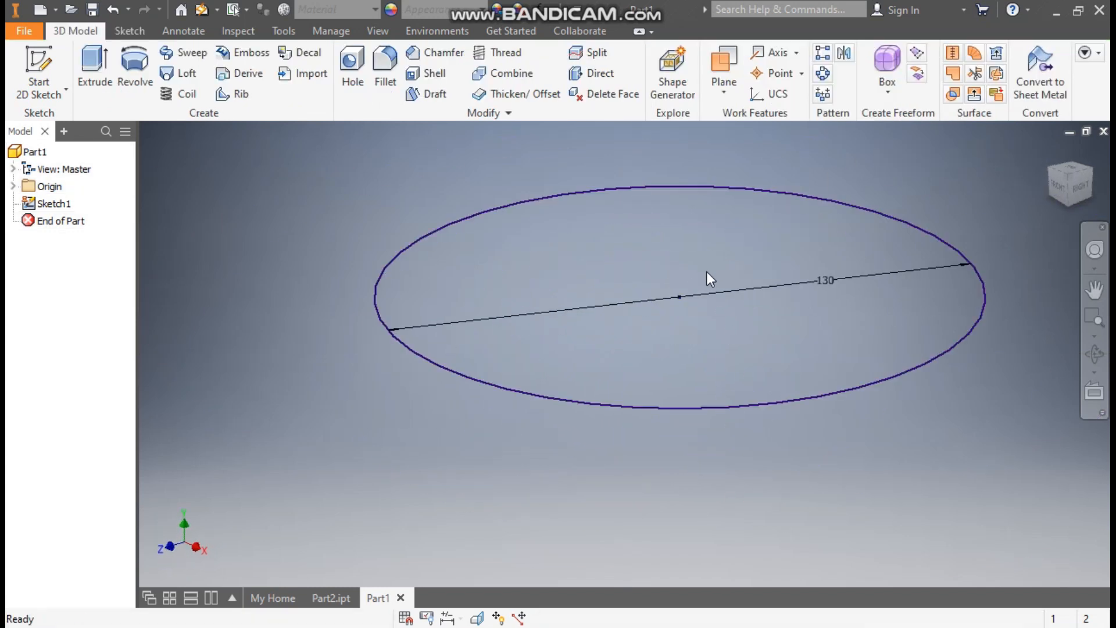
# Step: Extrude the circle upward 15 mm into a solid disc
pyautogui.click(93, 67)
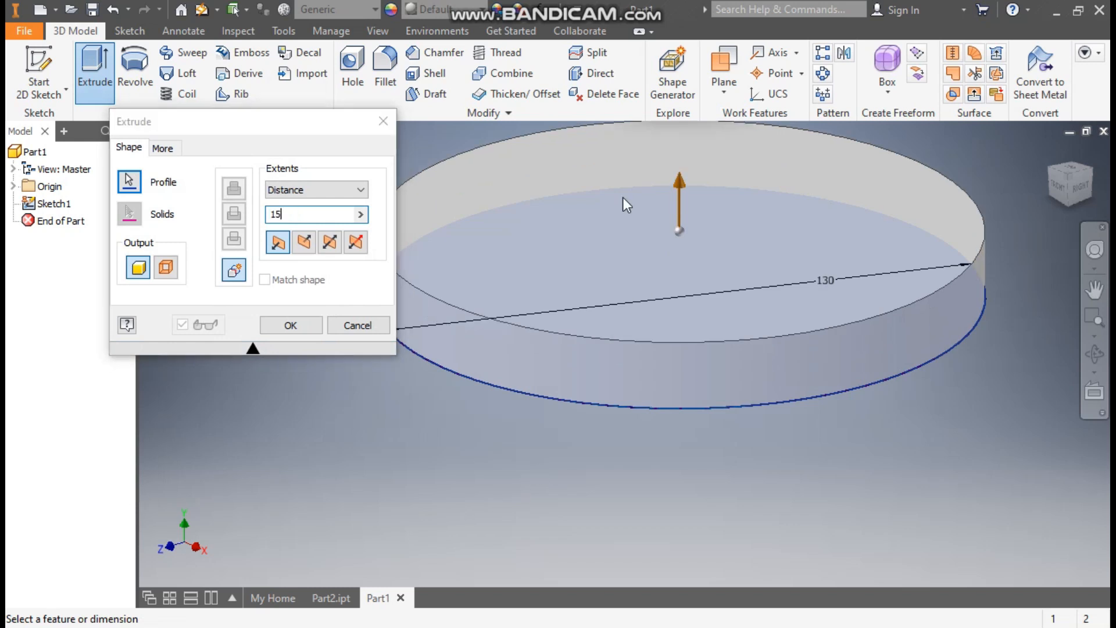
pyautogui.moveTo(623, 197); pyautogui.dragTo(691, 294, button='middle')
pyautogui.click(292, 327)
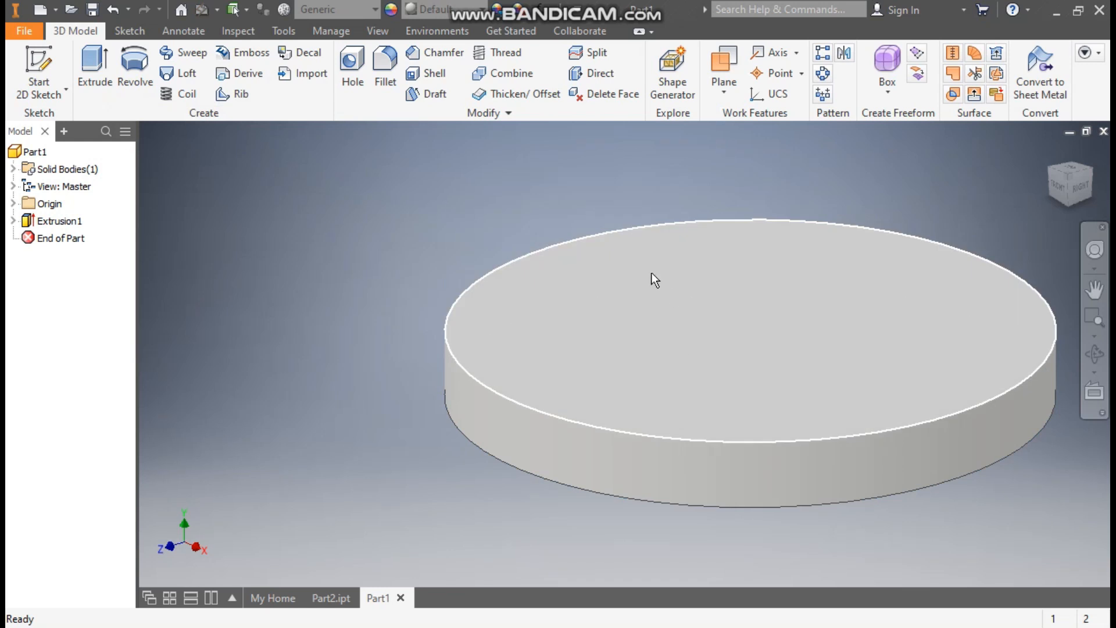
# Step: Start a sketch on the disc's top face and draw a 30 mm diameter circle centred on the disc's upper edge
pyautogui.click(765, 272)
pyautogui.click(891, 258)
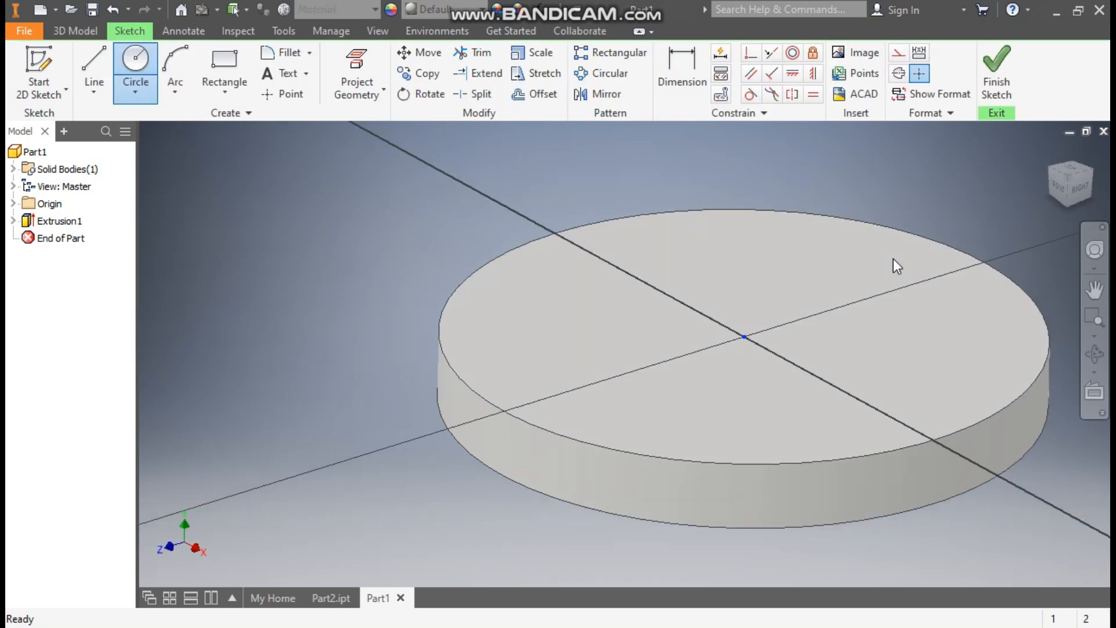
pyautogui.click(1085, 149)
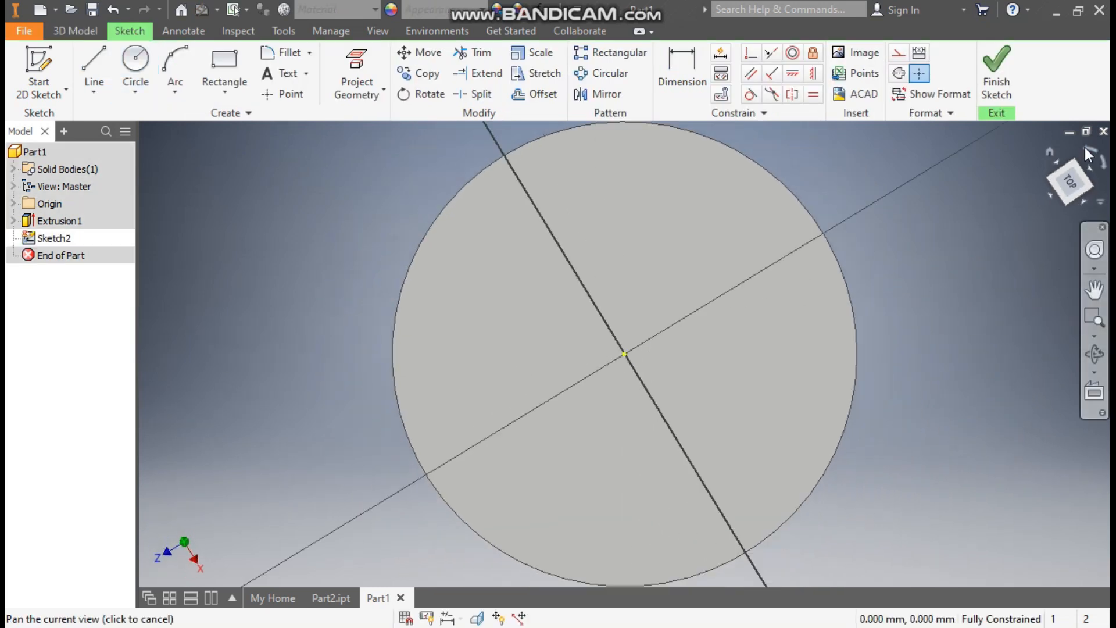
pyautogui.click(135, 61)
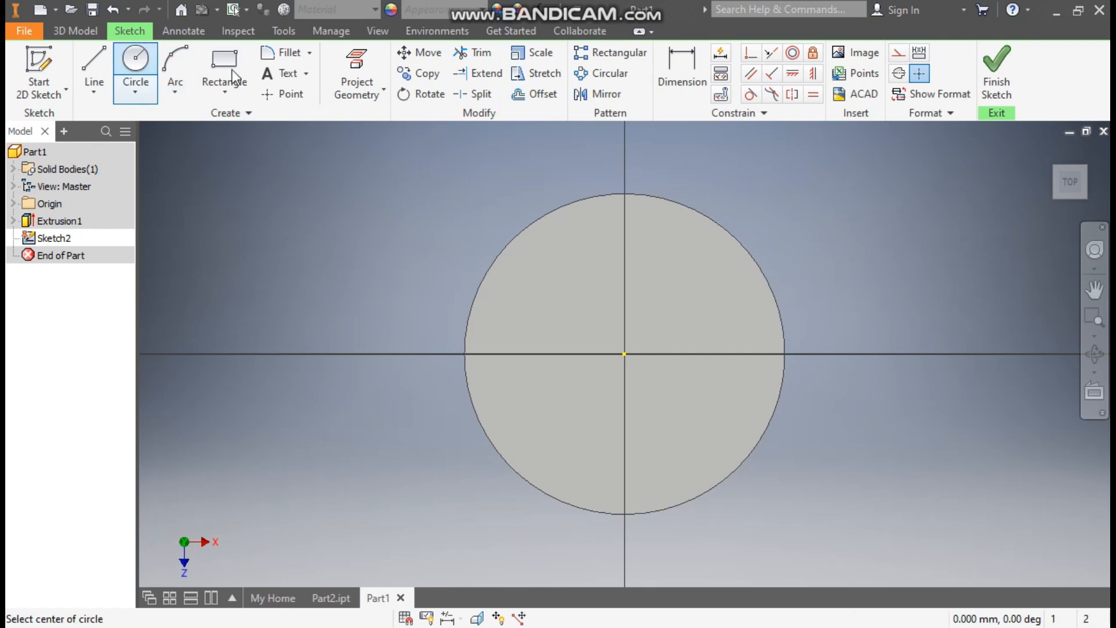
pyautogui.click(624, 193)
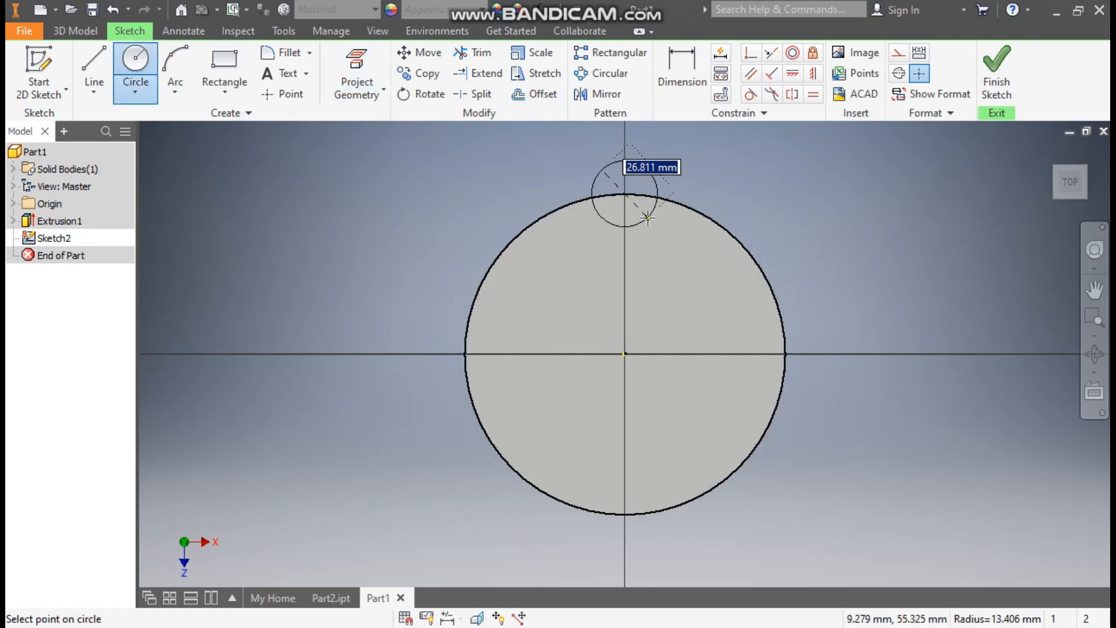
pyautogui.write('30')
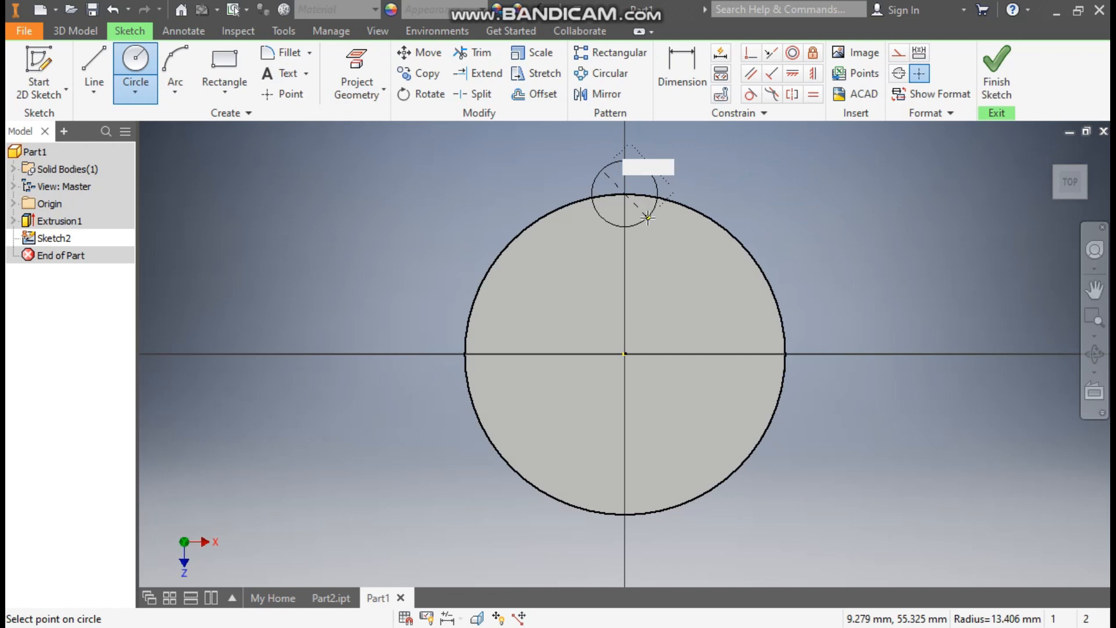
pyautogui.press('Return')
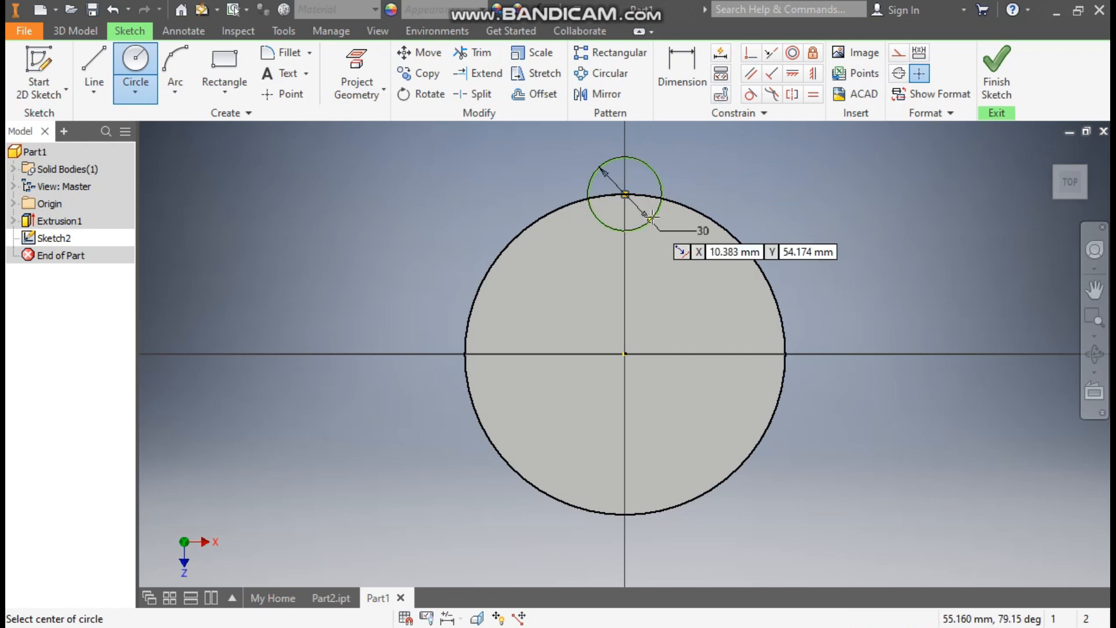
# Step: Align the 30 mm circle's centre vertically with the origin using a vertical constraint
pyautogui.click(812, 73)
pyautogui.click(625, 195)
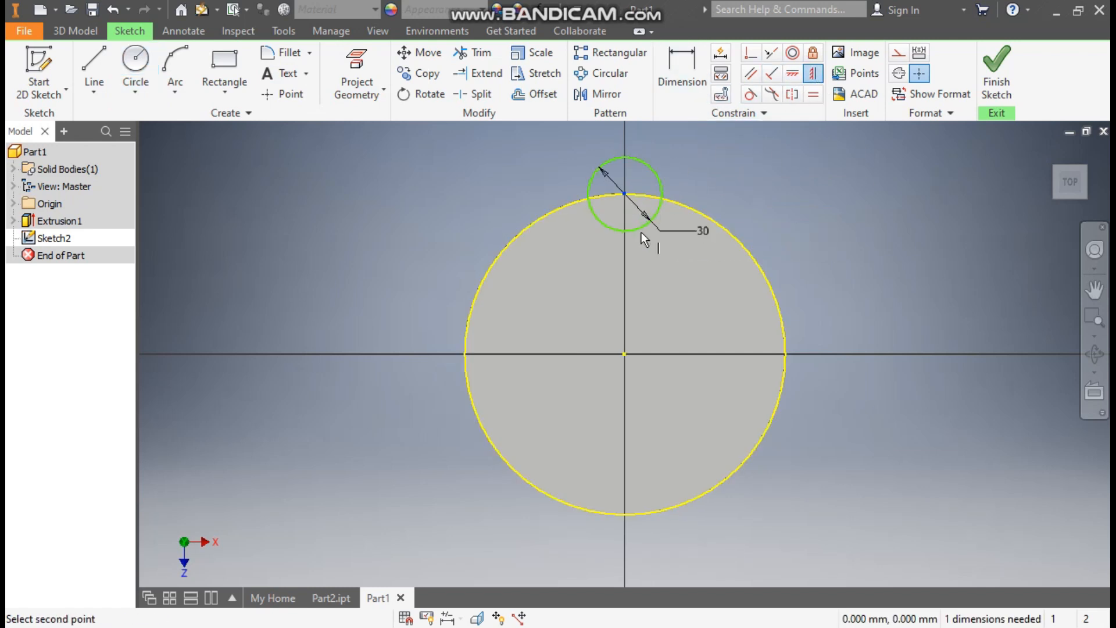
pyautogui.click(625, 354)
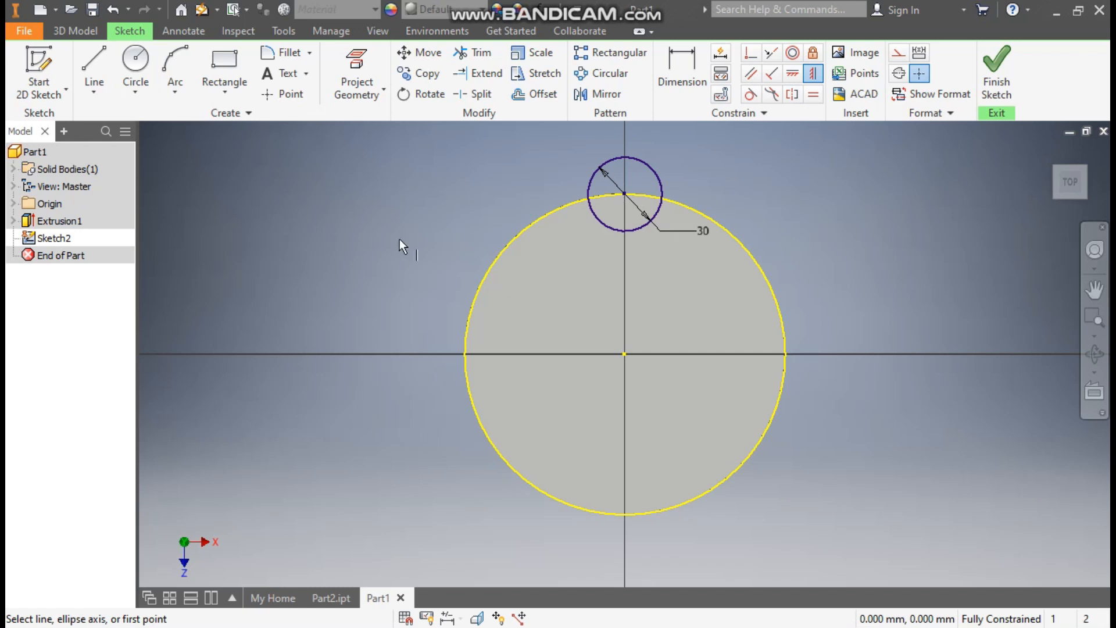
# Step: Circular-pattern the 30 mm circle about the origin with 6 instances over 360 degrees
pyautogui.click(602, 73)
pyautogui.click(643, 169)
pyautogui.click(256, 172)
pyautogui.click(256, 171)
pyautogui.click(726, 233)
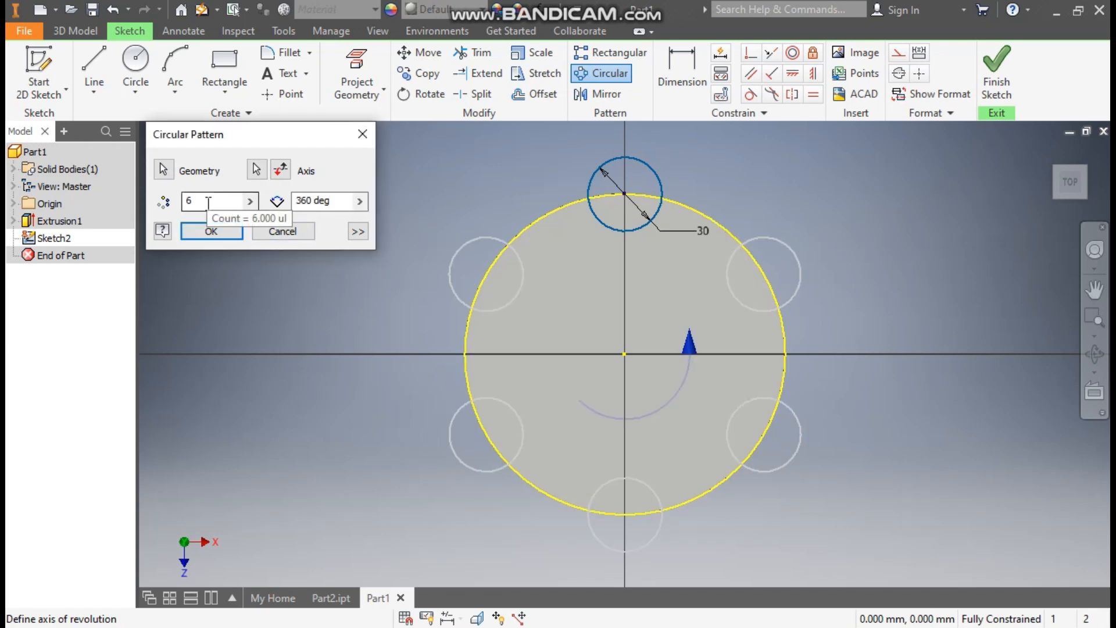
pyautogui.click(208, 233)
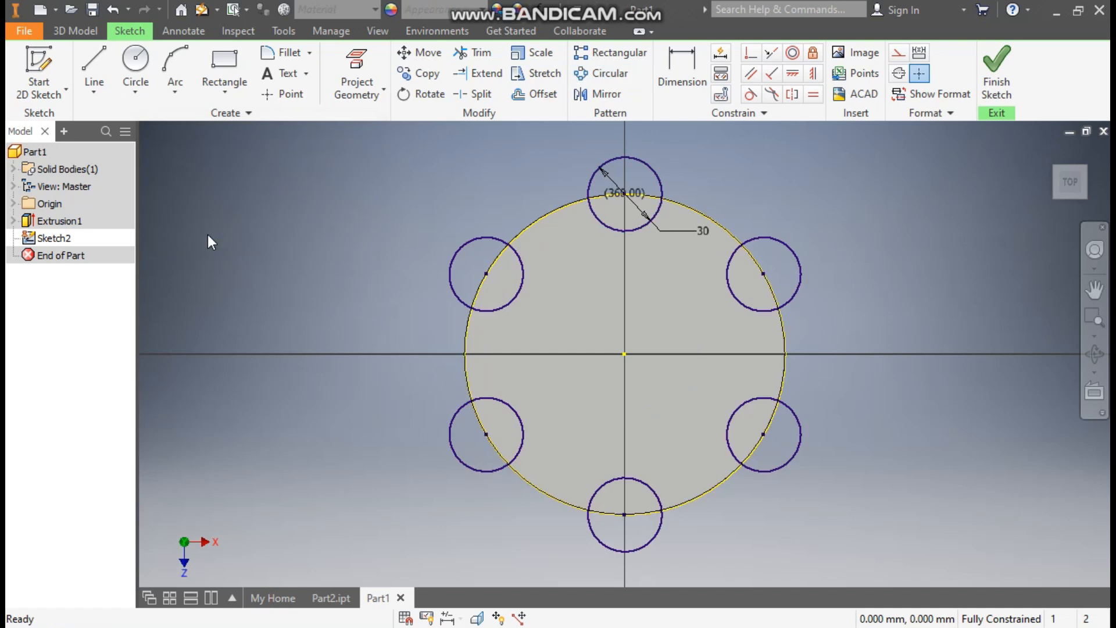
# Step: Convert the disc's projected outline to construction geometry and finish the sketch
pyautogui.click(532, 221)
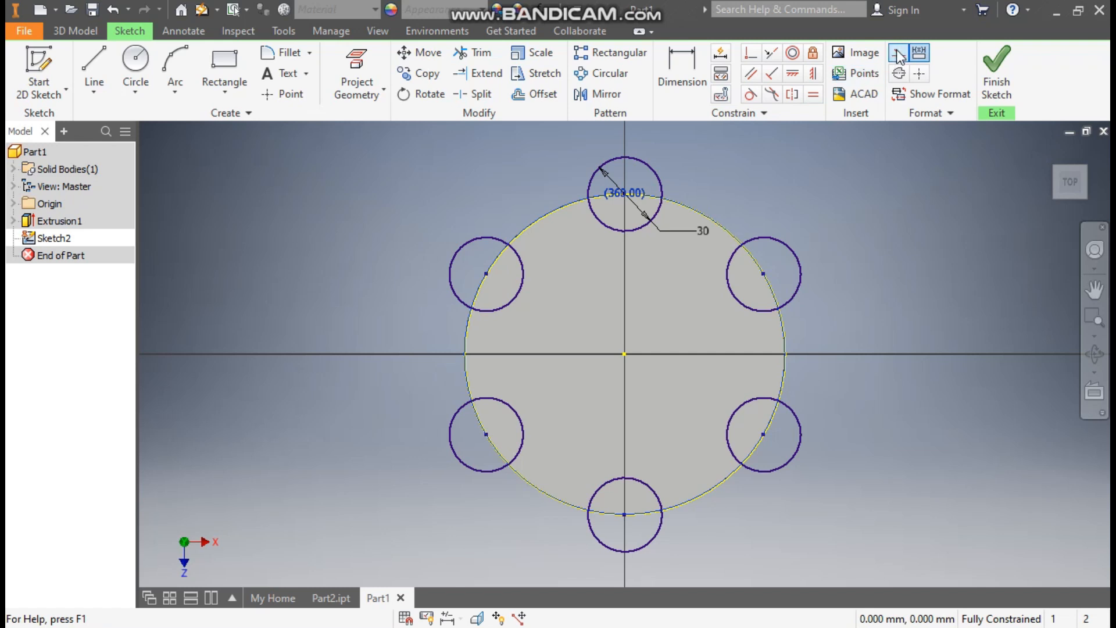
pyautogui.click(815, 216)
pyautogui.click(996, 71)
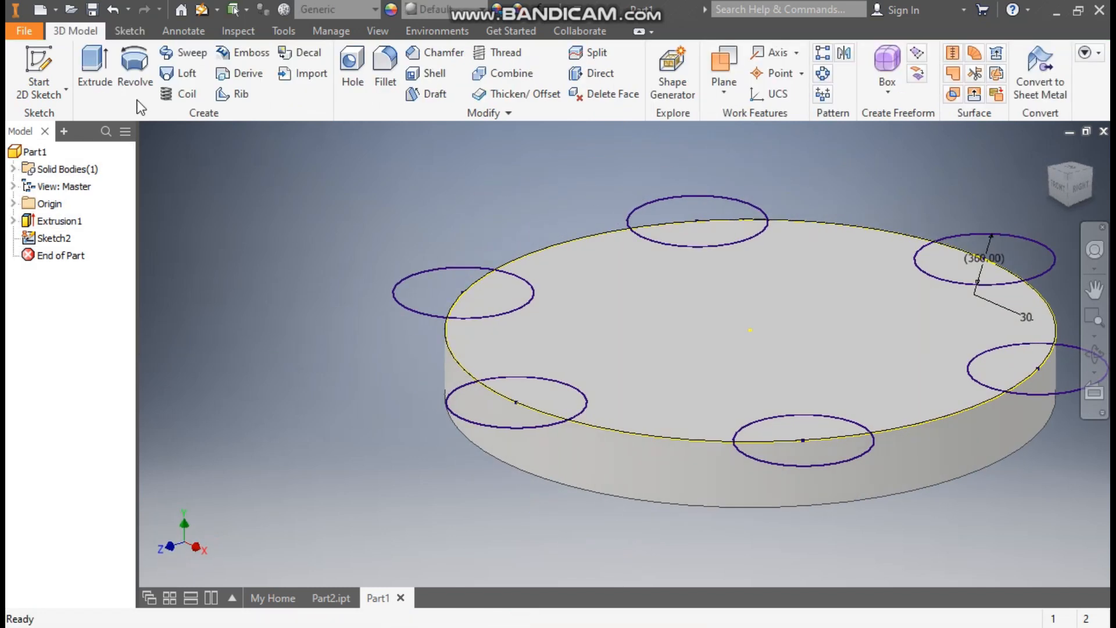
# Step: Extrude all six 30 mm circles 15 mm downward, joined to the disc as lugs around its rim
pyautogui.click(90, 61)
pyautogui.click(702, 219)
pyautogui.click(440, 298)
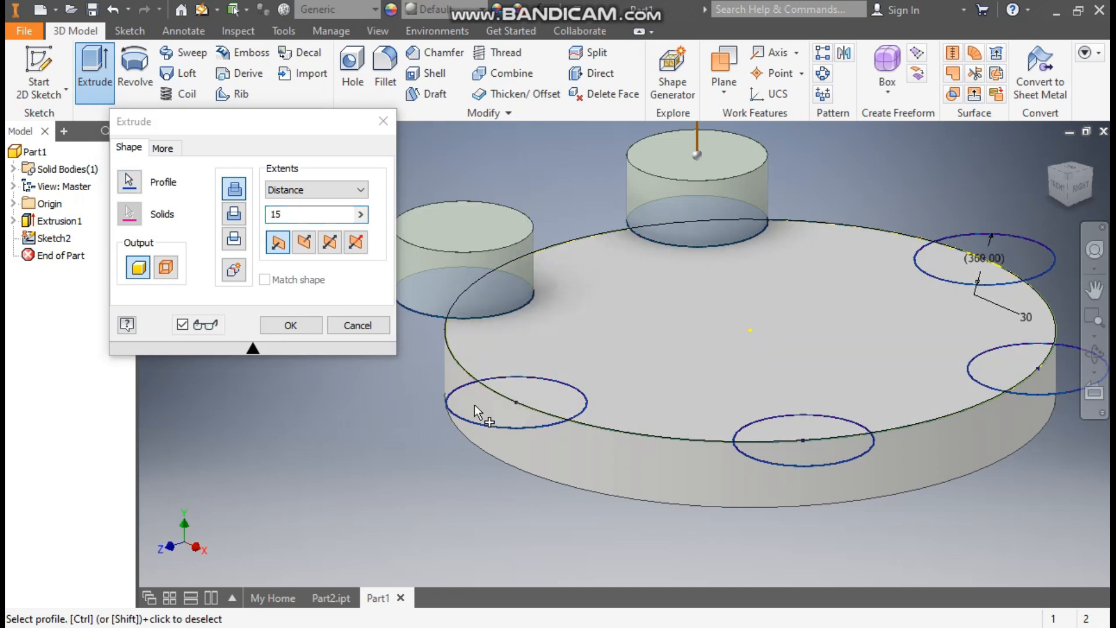
pyautogui.click(476, 407)
pyautogui.click(770, 442)
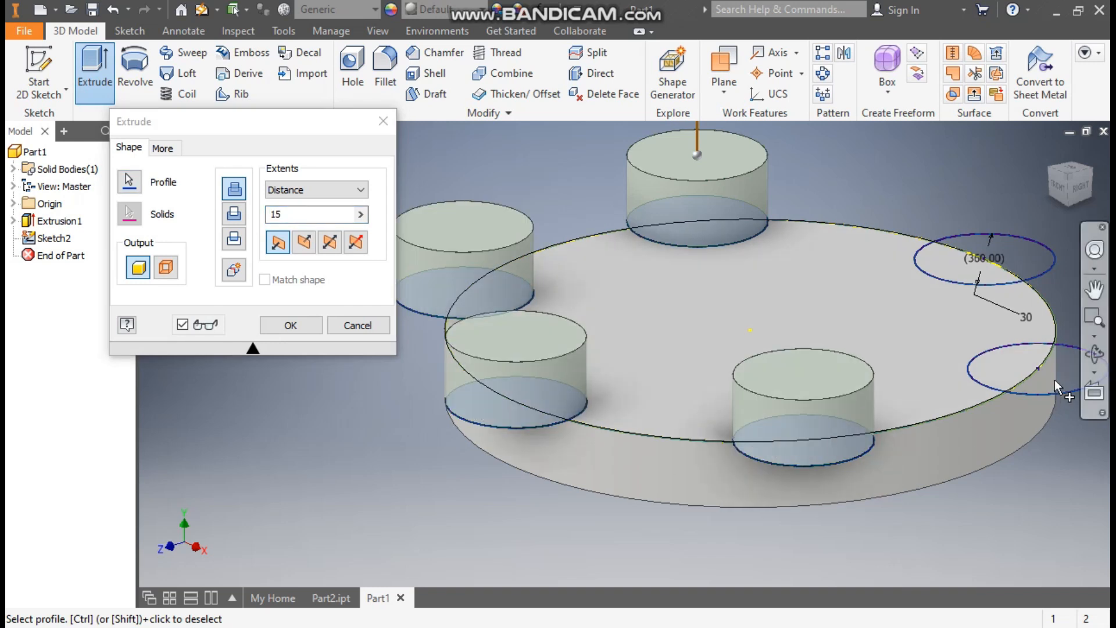
pyautogui.click(1054, 379)
pyautogui.click(1032, 265)
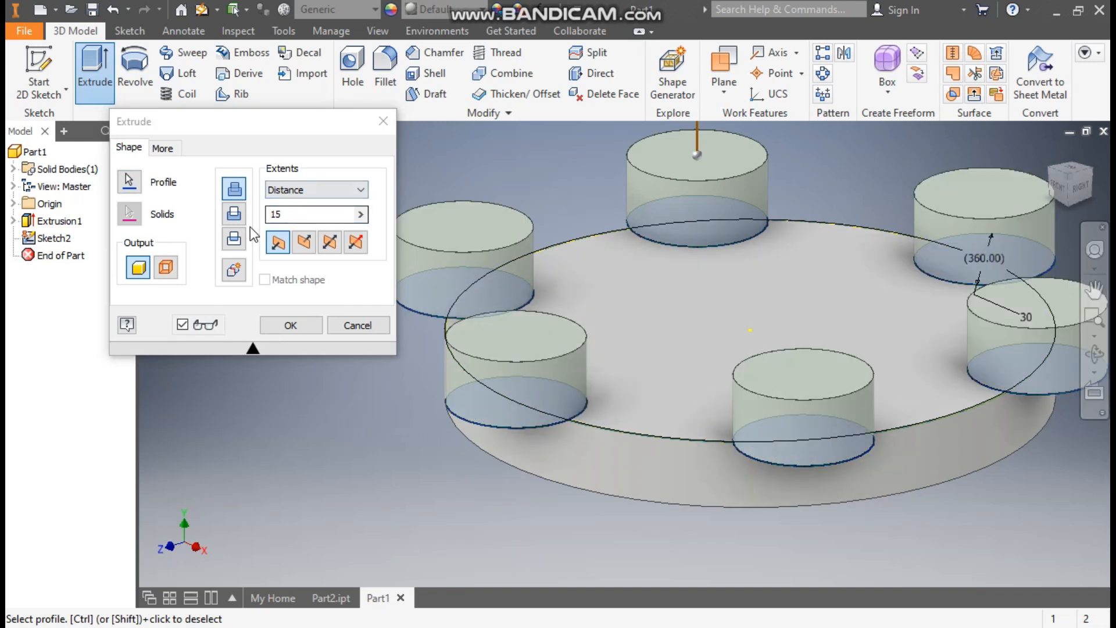
pyautogui.click(303, 242)
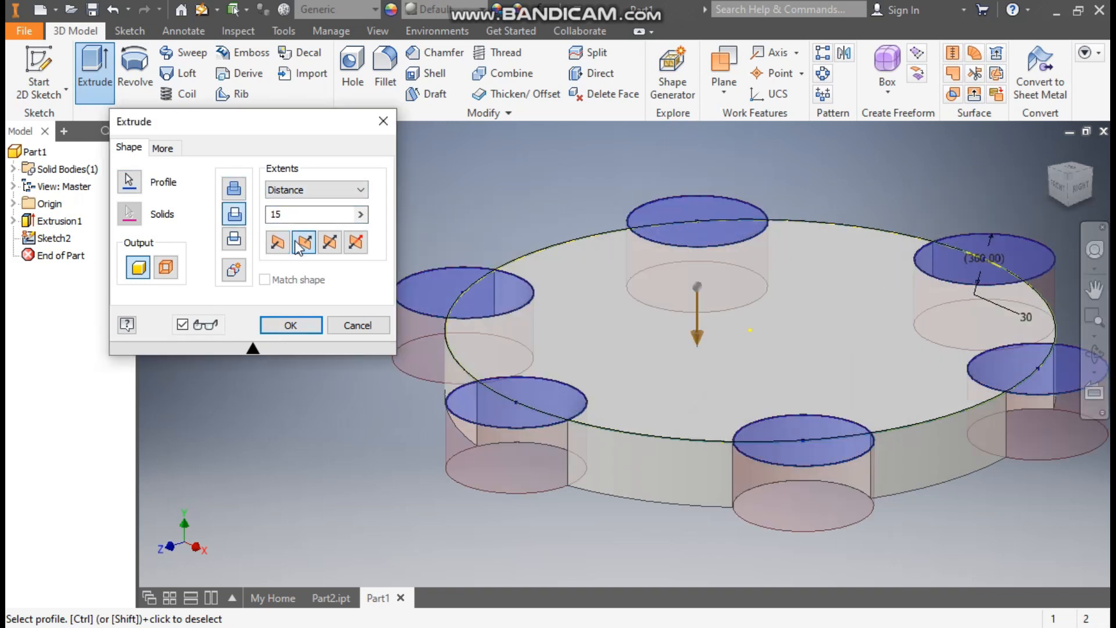
pyautogui.click(236, 189)
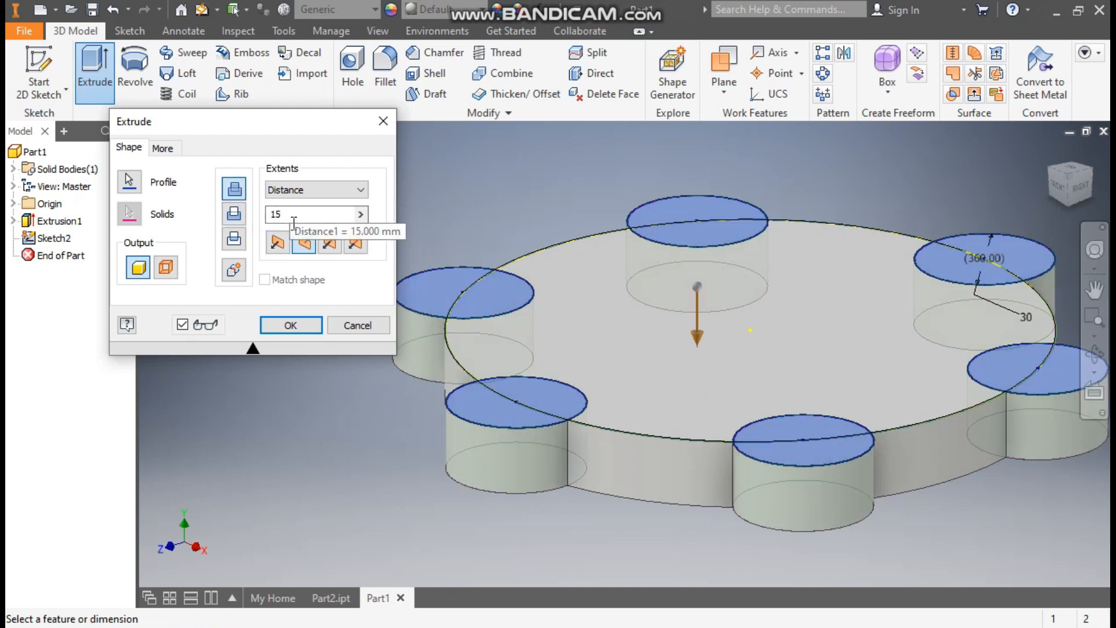
pyautogui.click(293, 325)
# Step: Sketch a 15 mm diameter circle on the top face, centred on the upper lug, and finish the sketch
pyautogui.moveTo(282, 405); pyautogui.dragTo(354, 270, button='middle')
pyautogui.click(664, 259)
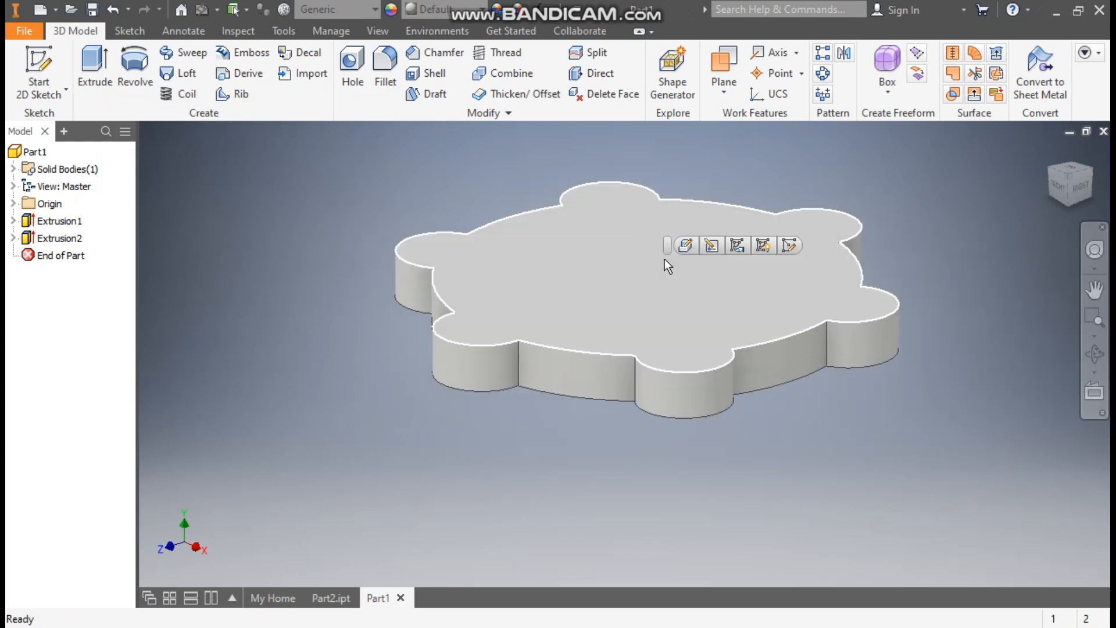
pyautogui.click(790, 244)
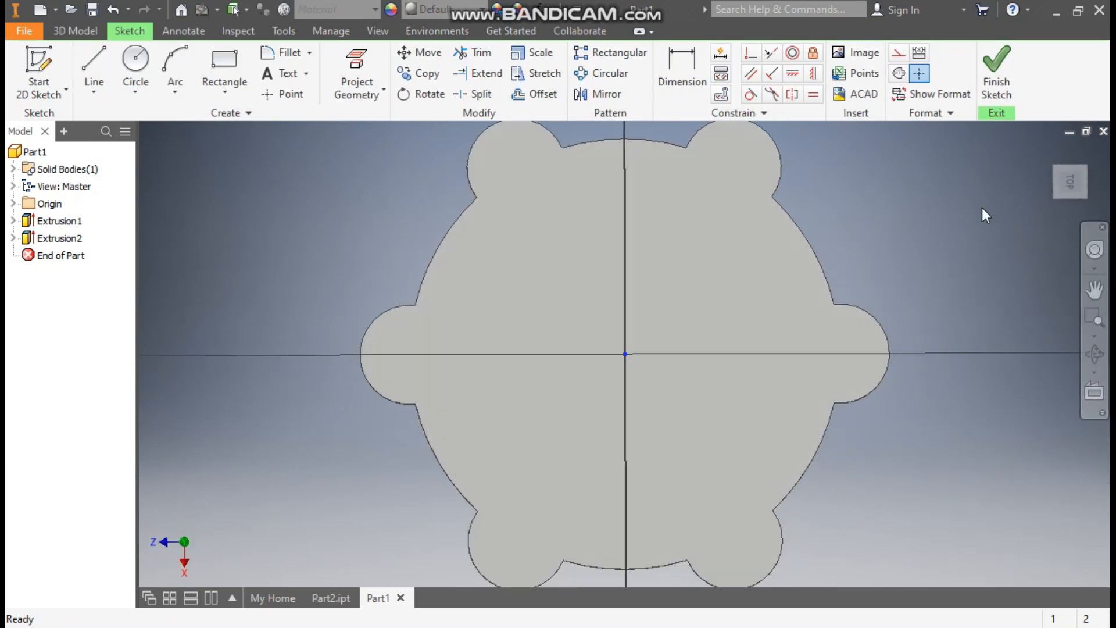
pyautogui.click(1090, 153)
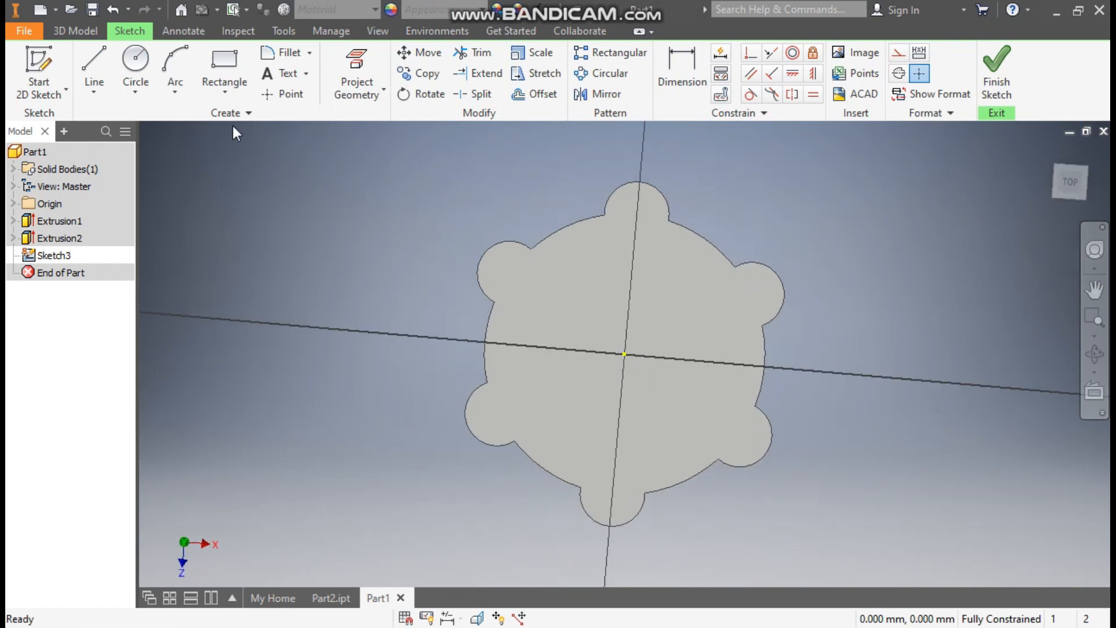
pyautogui.click(136, 63)
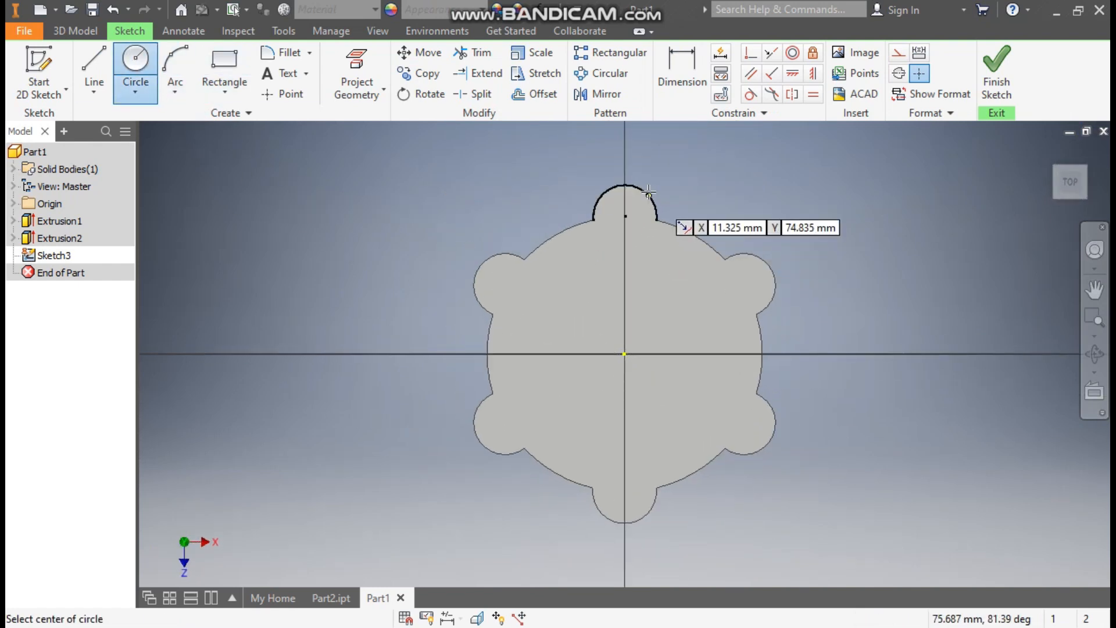
pyautogui.click(625, 217)
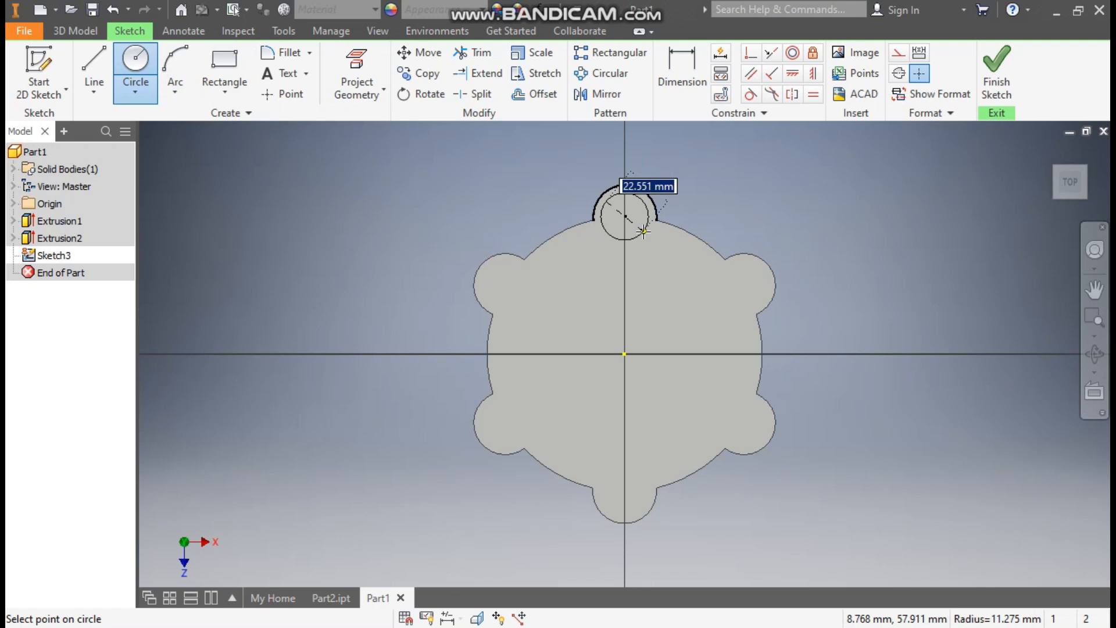
pyautogui.write('15')
pyautogui.press('Return')
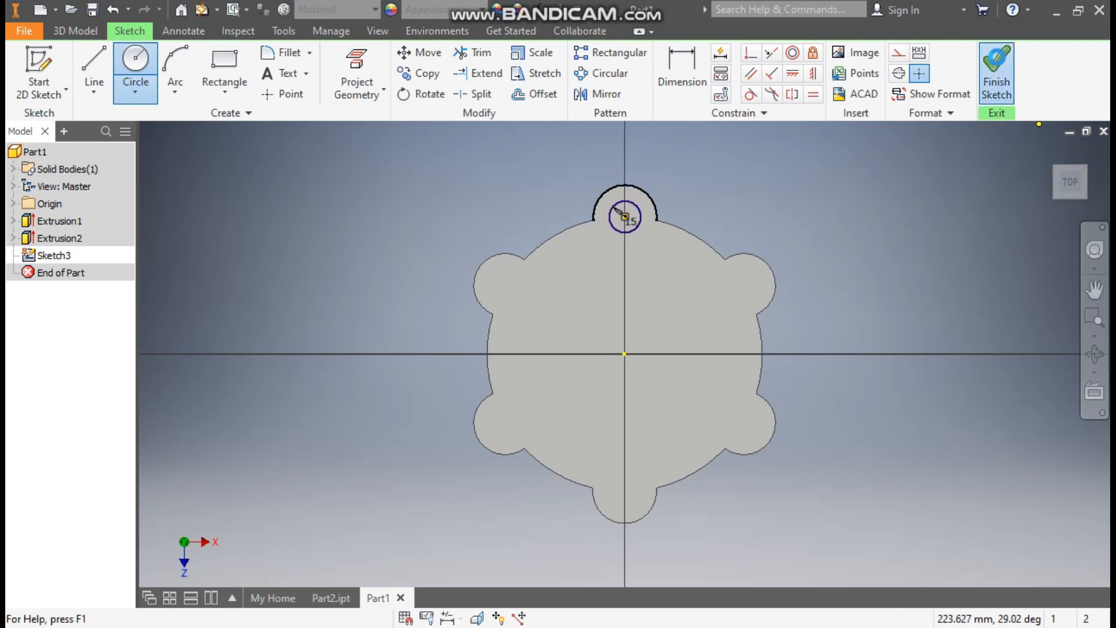
pyautogui.click(997, 64)
# Step: Extrude the 15 mm circle 15 mm downward as a cut through its lug
pyautogui.click(82, 64)
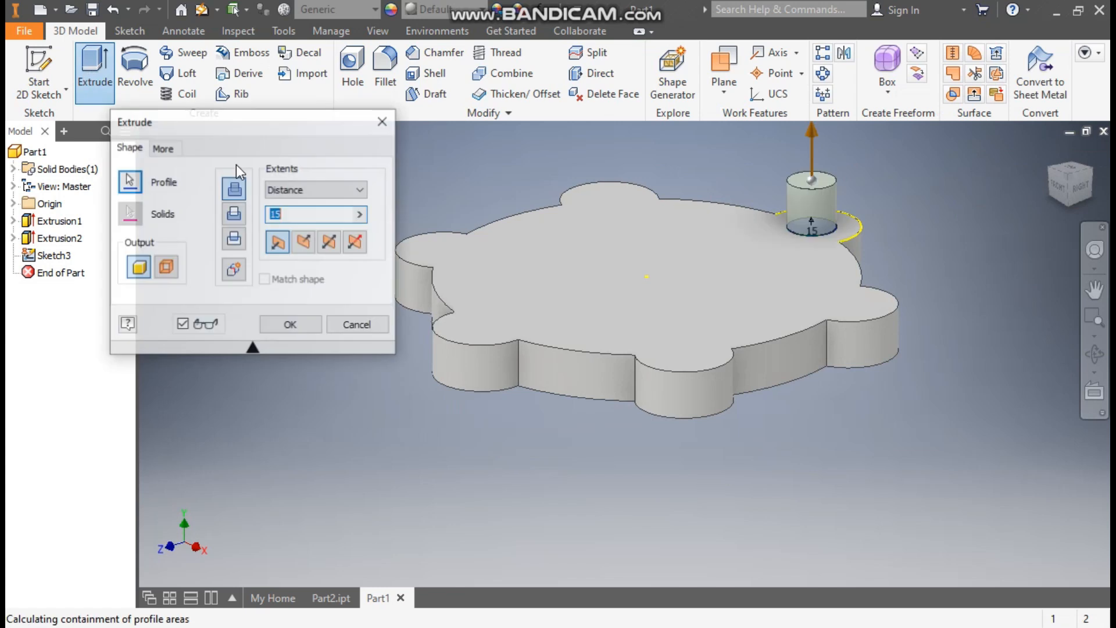
pyautogui.click(234, 214)
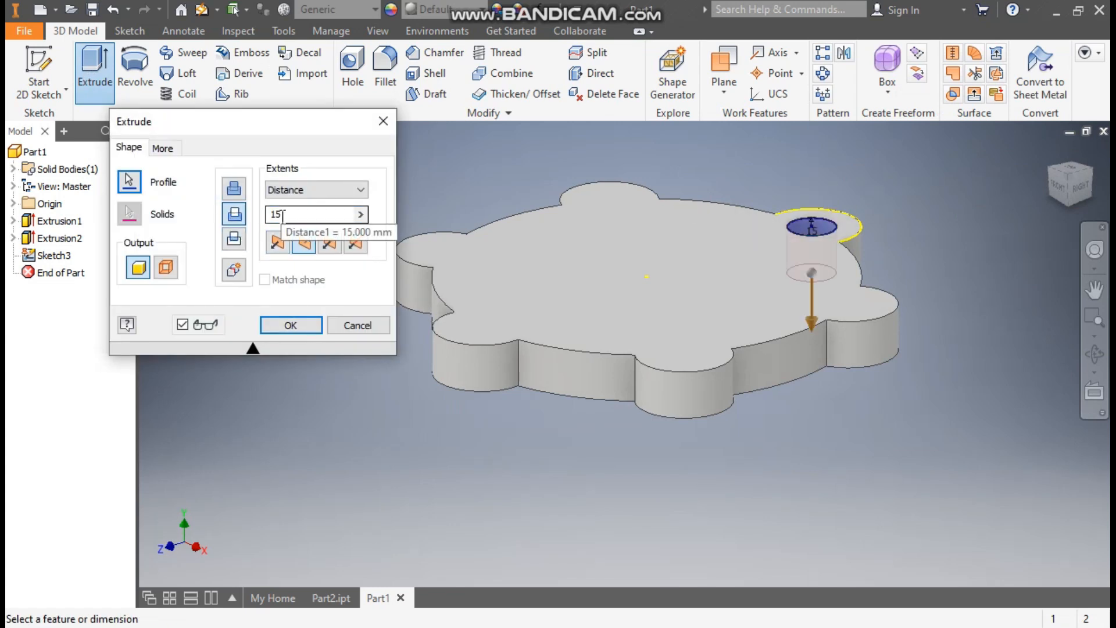
pyautogui.click(299, 326)
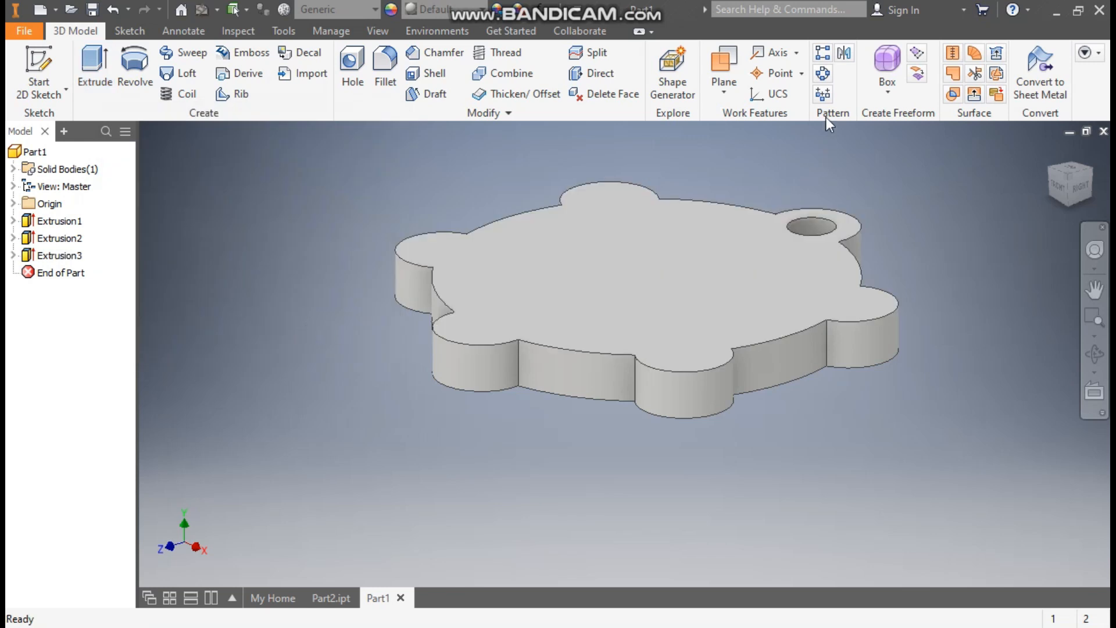
# Step: Circular-pattern the lug hole around the disc's central axis with 6 instances over 360 degrees
pyautogui.click(822, 74)
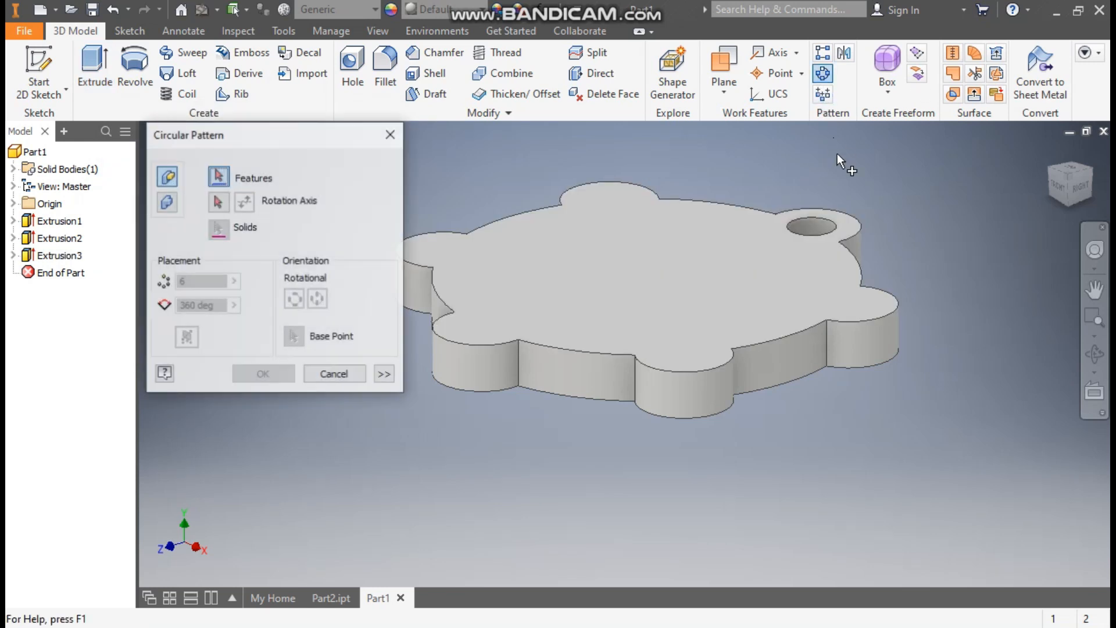
pyautogui.click(68, 256)
pyautogui.click(218, 202)
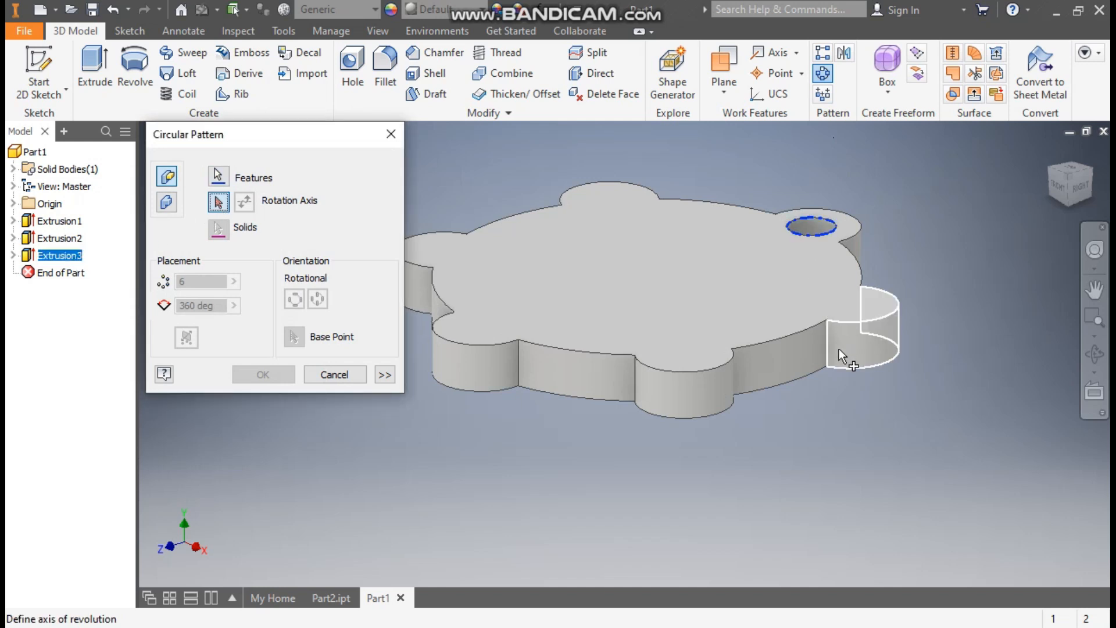
pyautogui.click(783, 358)
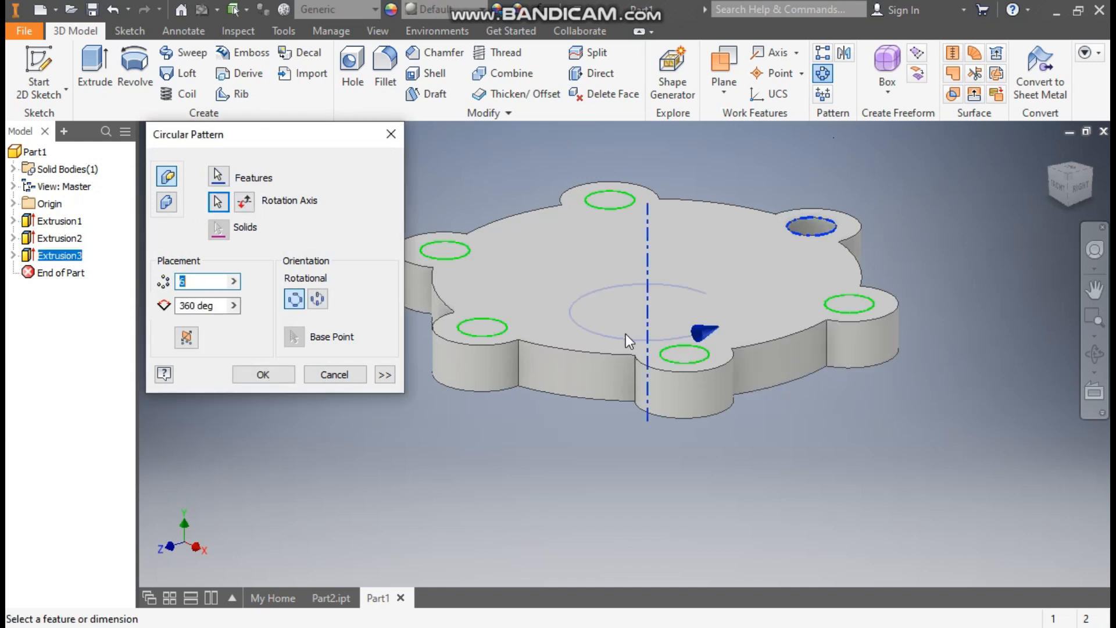
pyautogui.click(263, 374)
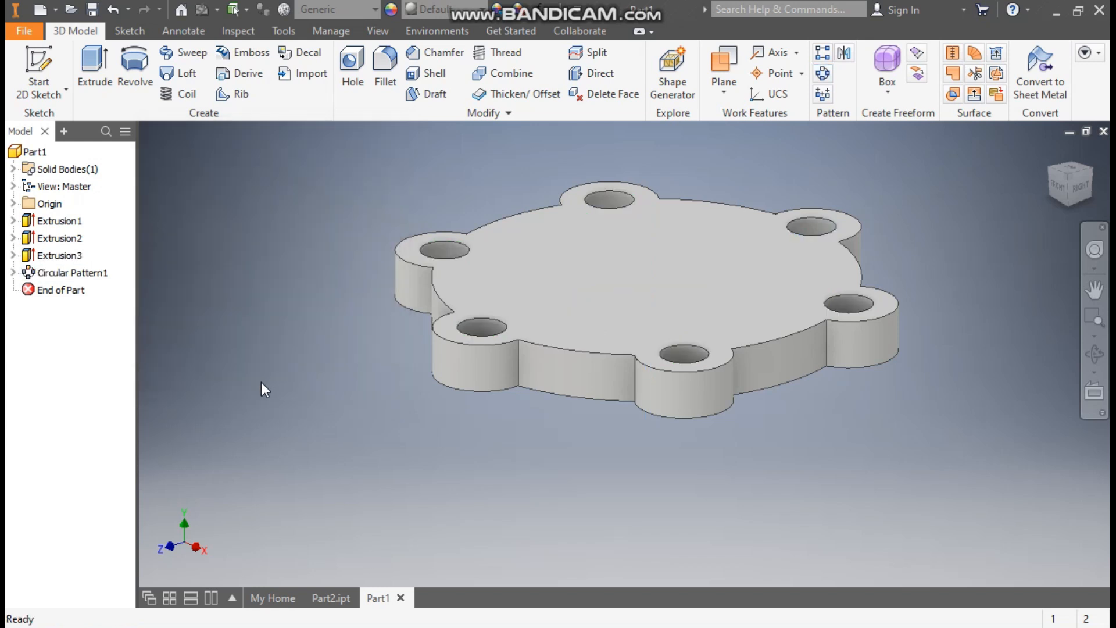
# Step: Sketch a 92 mm diameter circle centred on the origin on the disc's top face
pyautogui.click(683, 267)
pyautogui.click(807, 254)
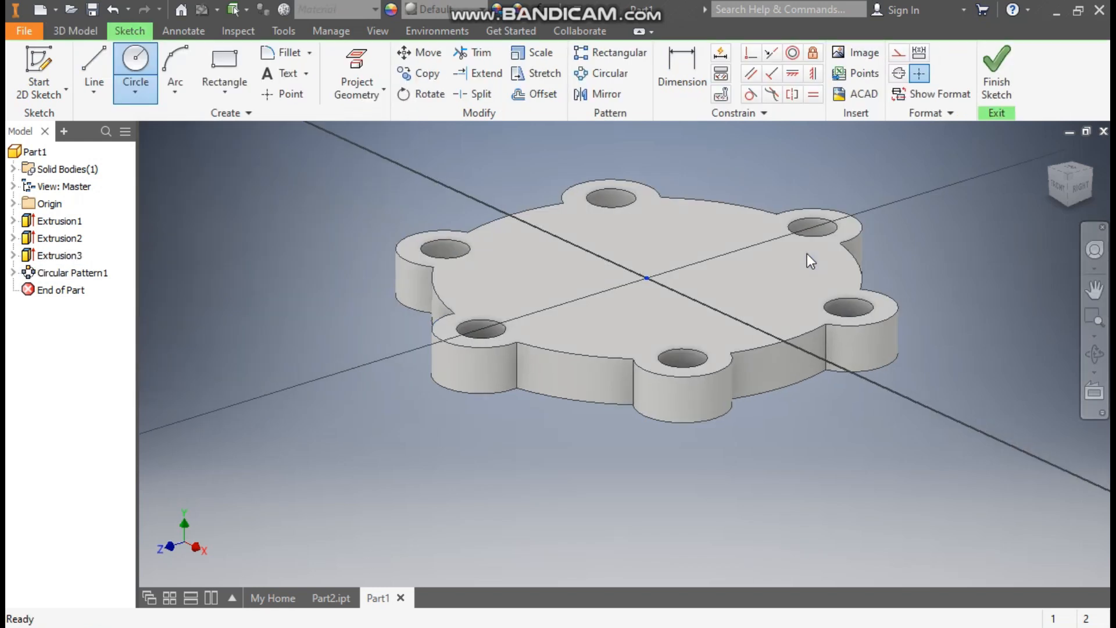
pyautogui.click(1090, 152)
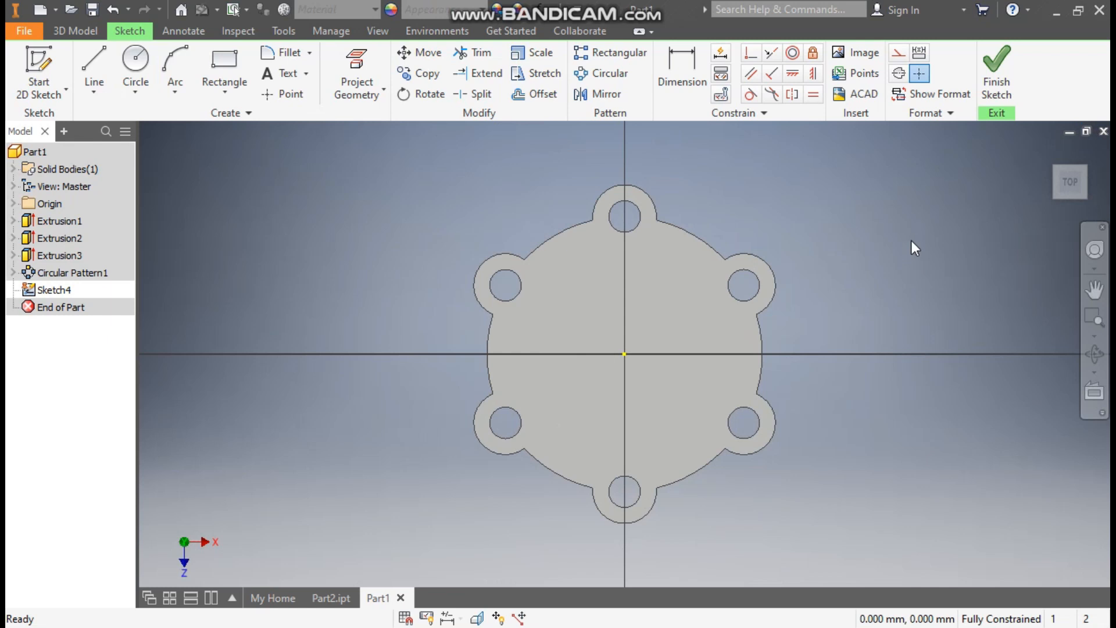
pyautogui.click(135, 61)
pyautogui.click(624, 354)
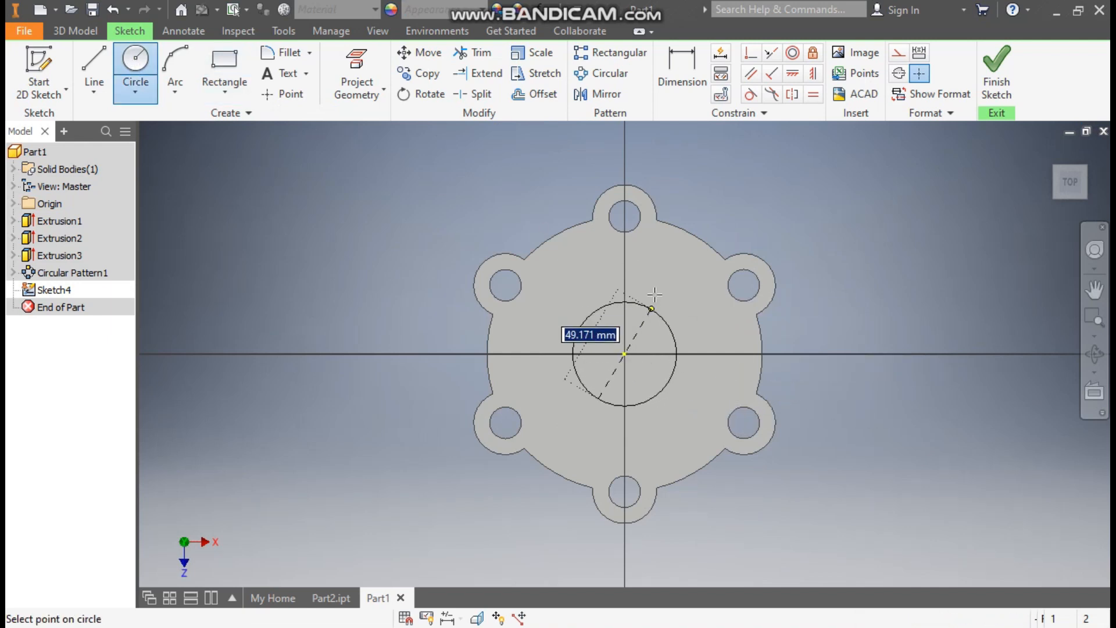
pyautogui.write('9')
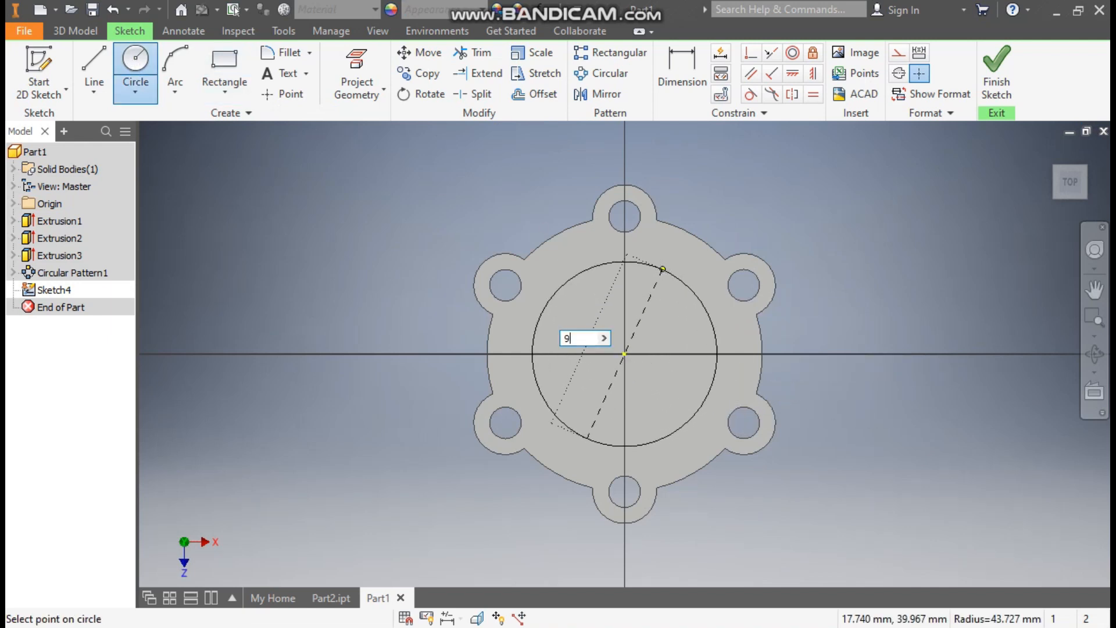
pyautogui.write('2')
pyautogui.press('Return')
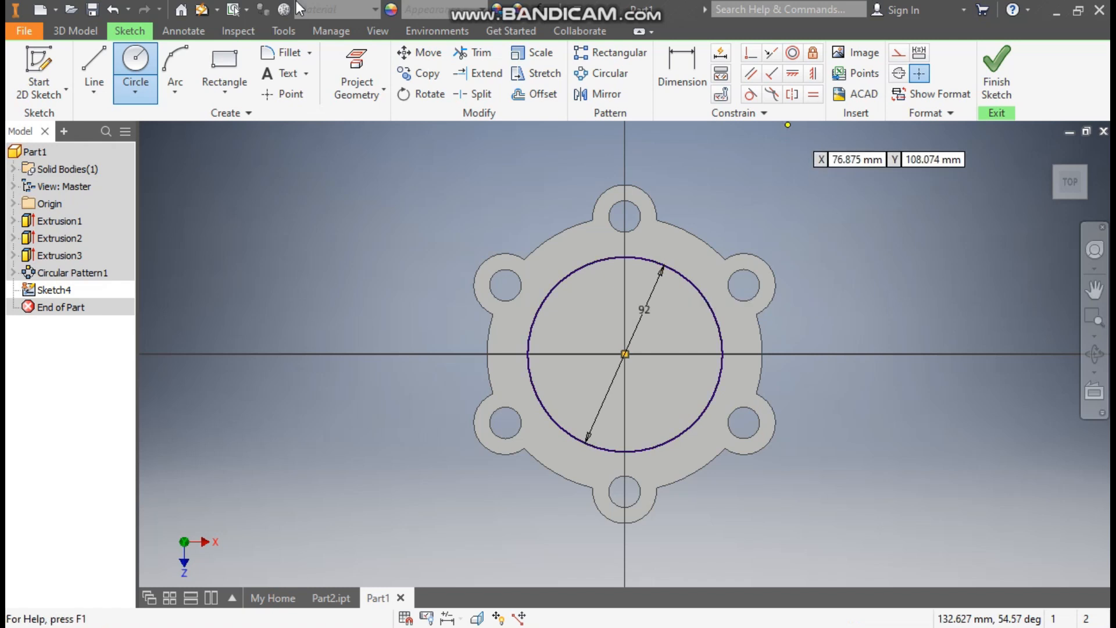
# Step: Cut the 92 mm circle 10 mm downward to form a central pocket in the disc
pyautogui.click(79, 33)
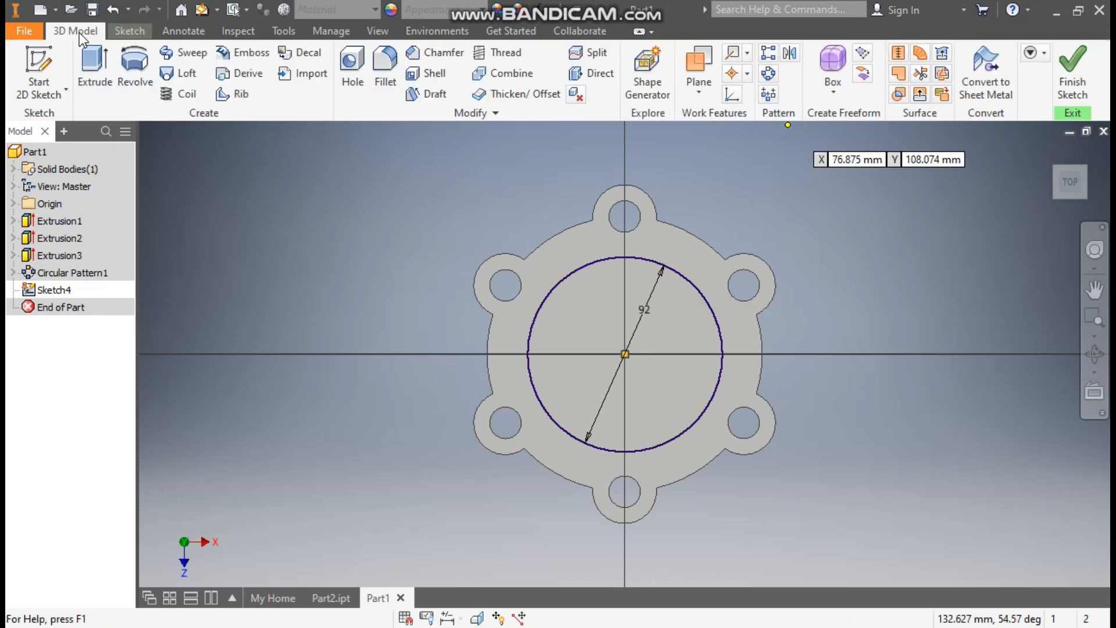
pyautogui.click(97, 68)
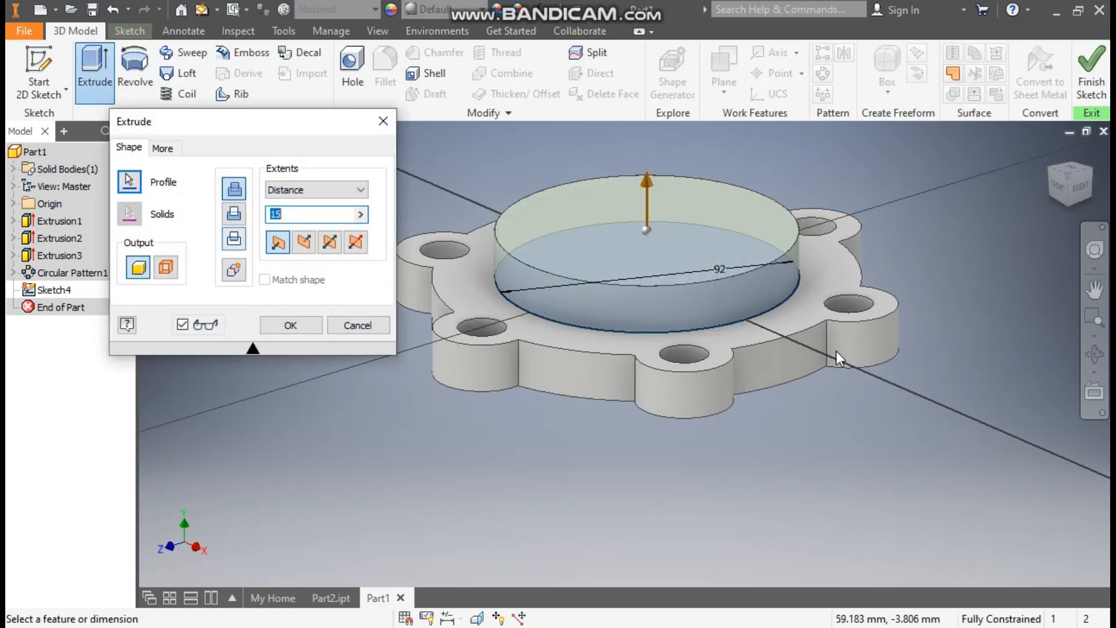
pyautogui.click(235, 215)
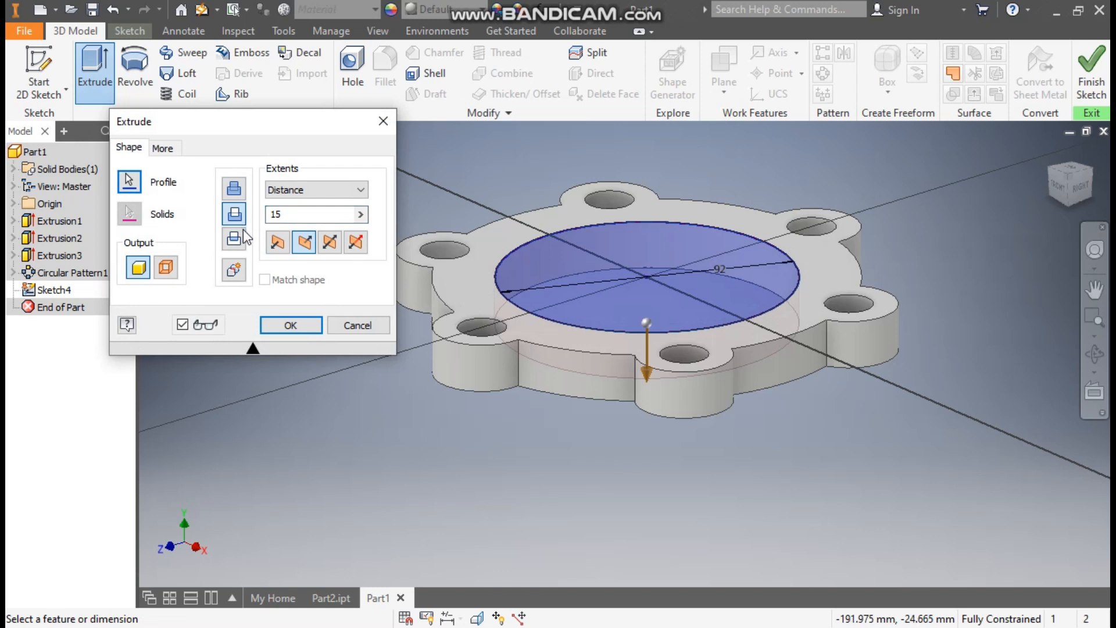
pyautogui.moveTo(294, 216); pyautogui.dragTo(270, 222)
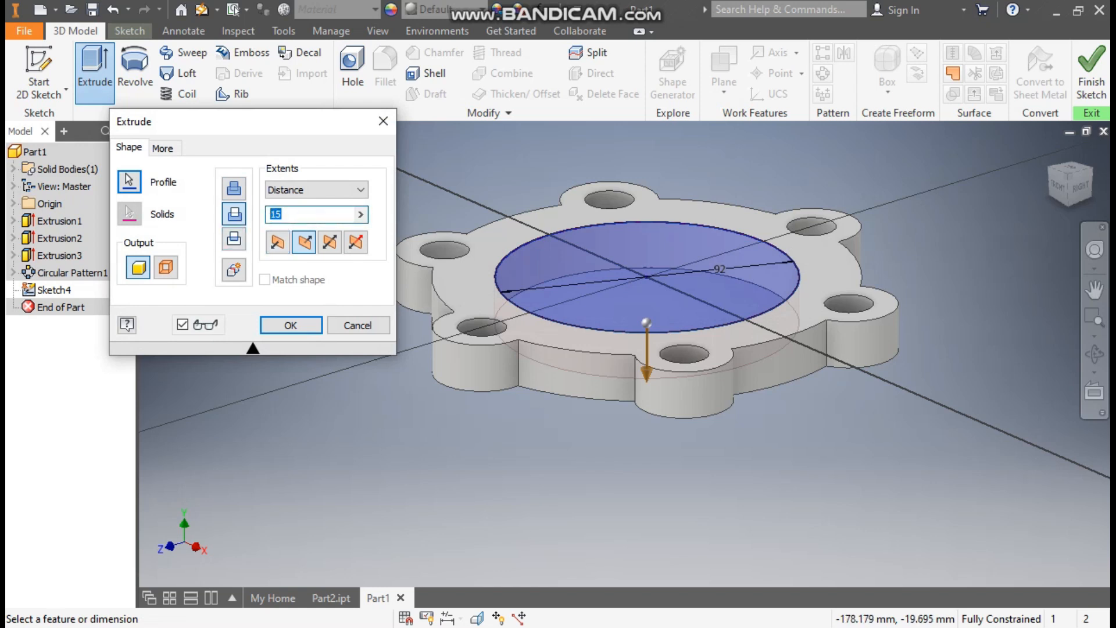
pyautogui.click(294, 326)
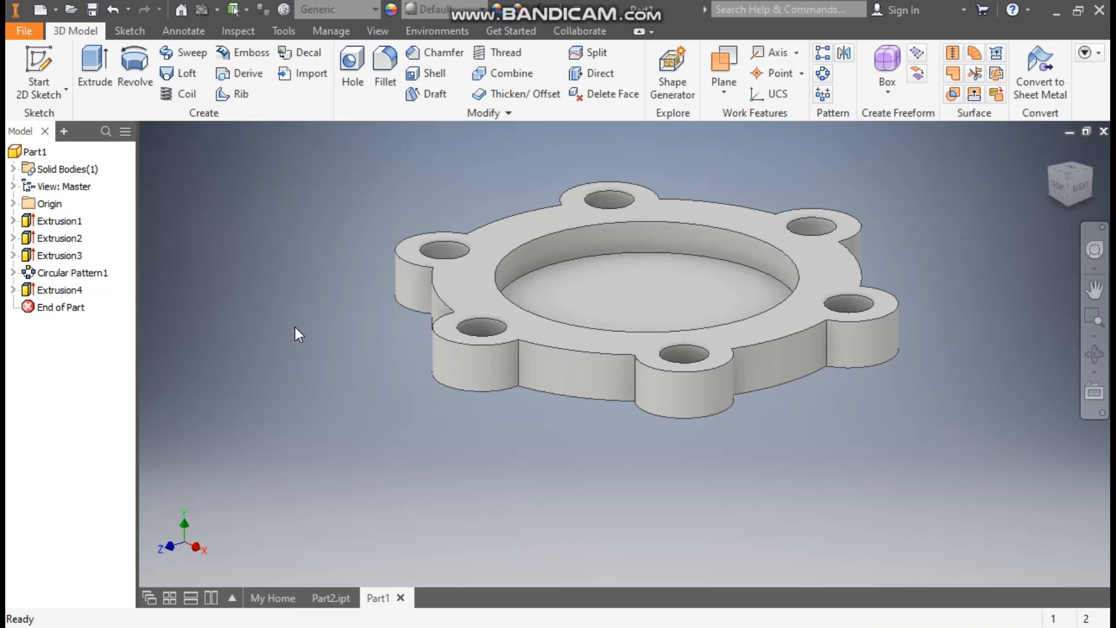
# Step: View the Part2.ipt model for reference and return to Part1
pyautogui.click(325, 595)
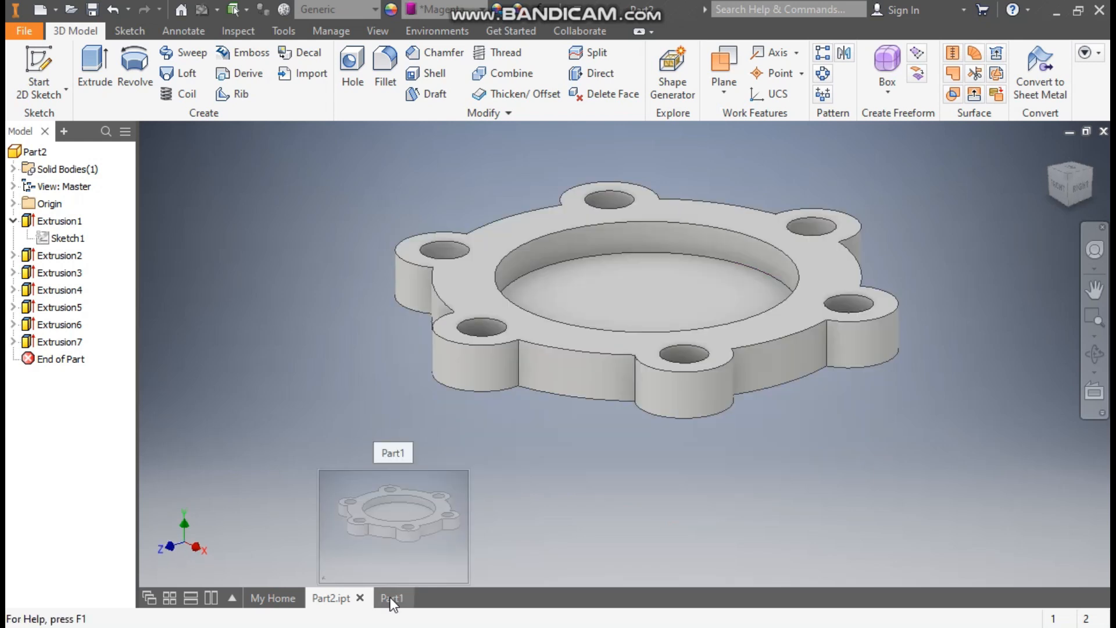
pyautogui.click(392, 599)
# Step: On the top rim face, sketch two 32 mm diameter circles centred on the left and right points of the pocket's edge
pyautogui.click(699, 218)
pyautogui.click(720, 206)
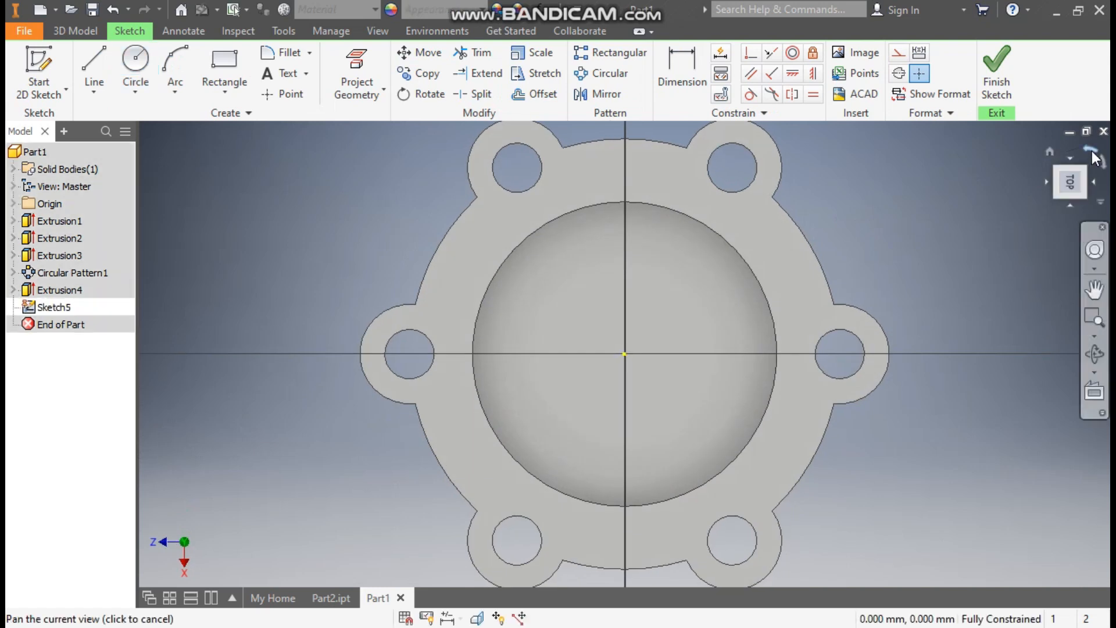
pyautogui.click(1092, 153)
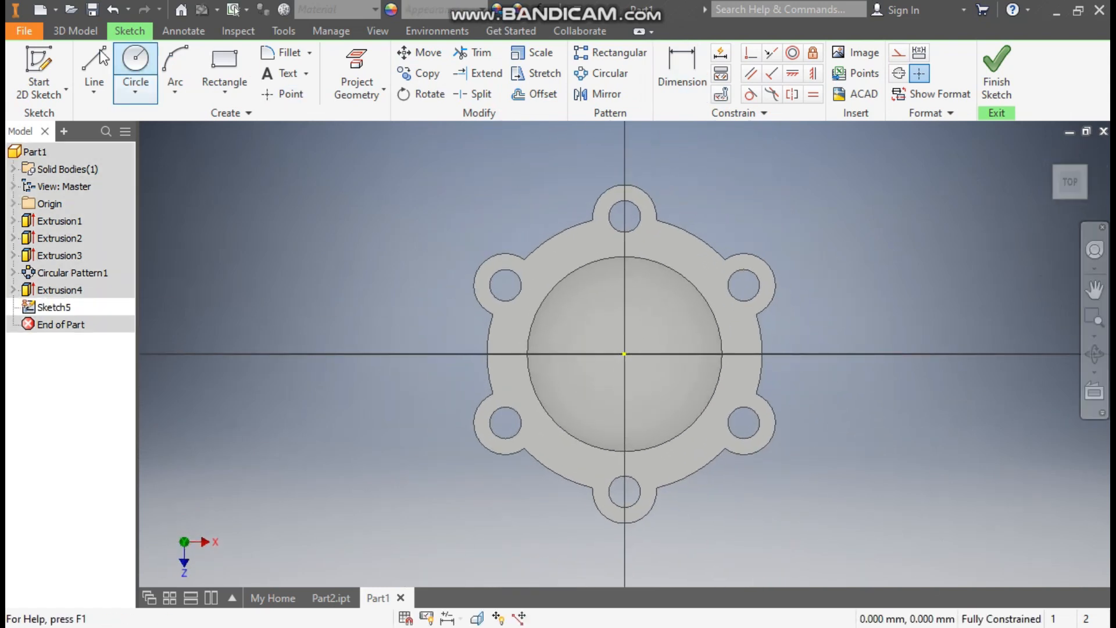
pyautogui.click(138, 58)
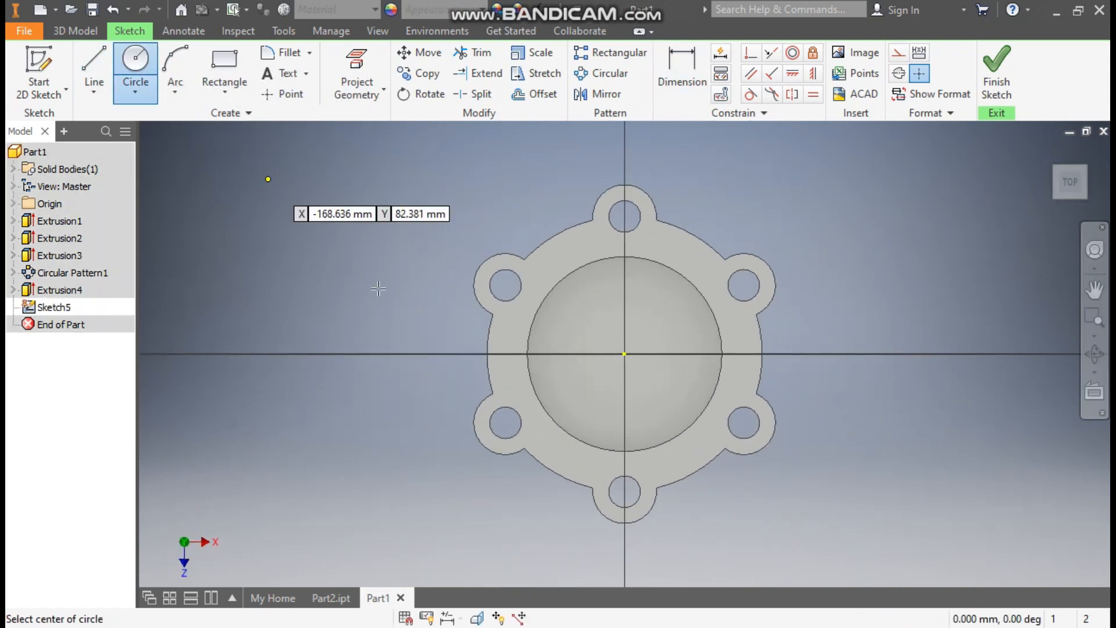
pyautogui.click(543, 353)
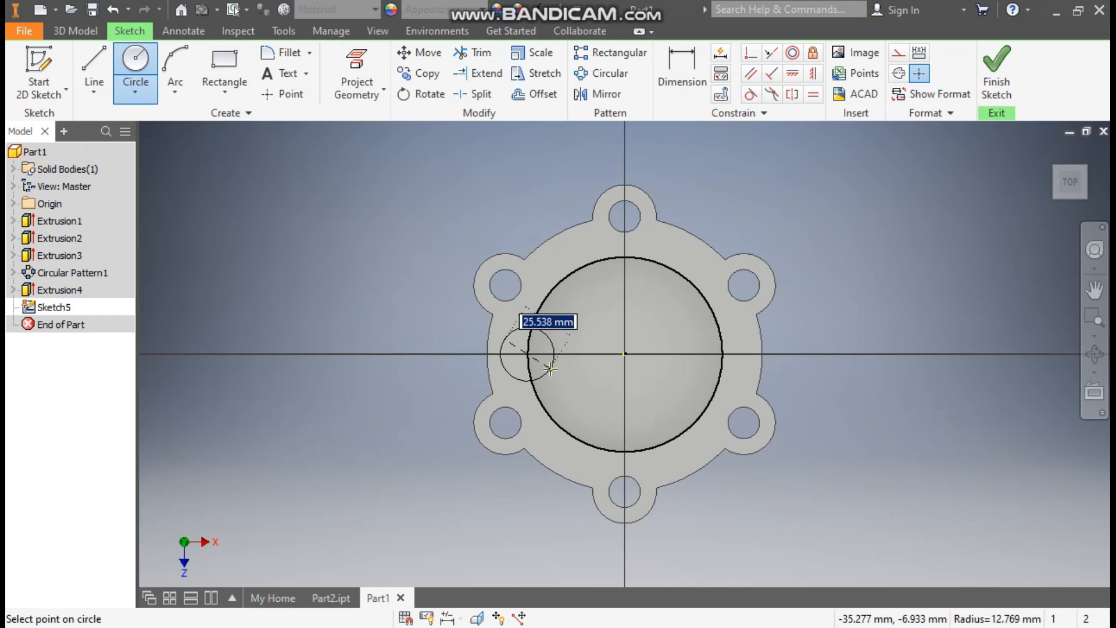
pyautogui.write('32')
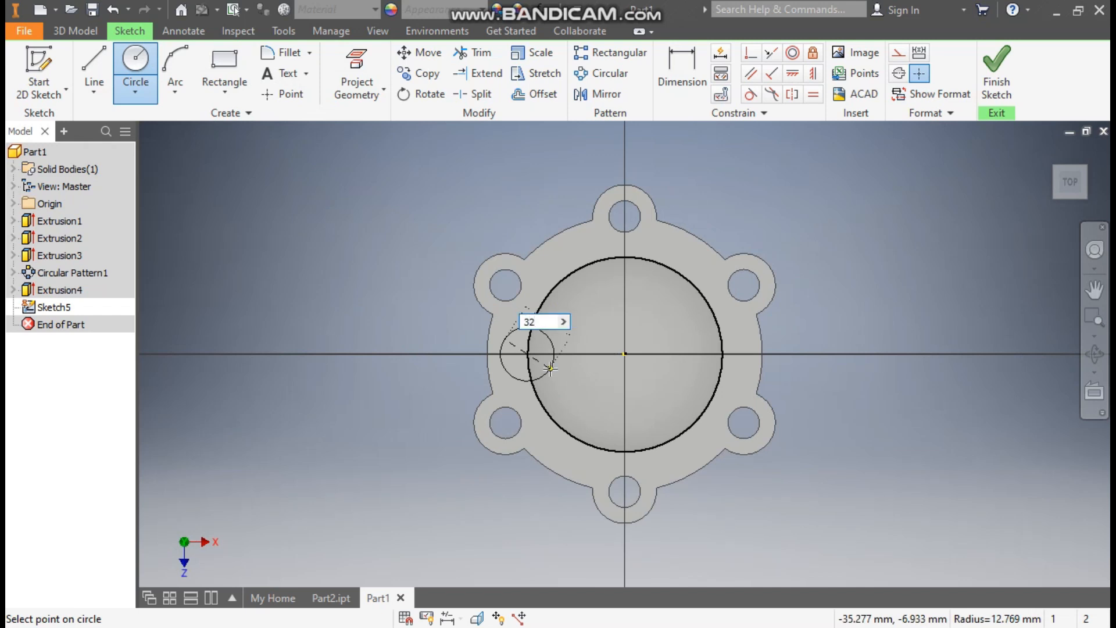
pyautogui.press('Return')
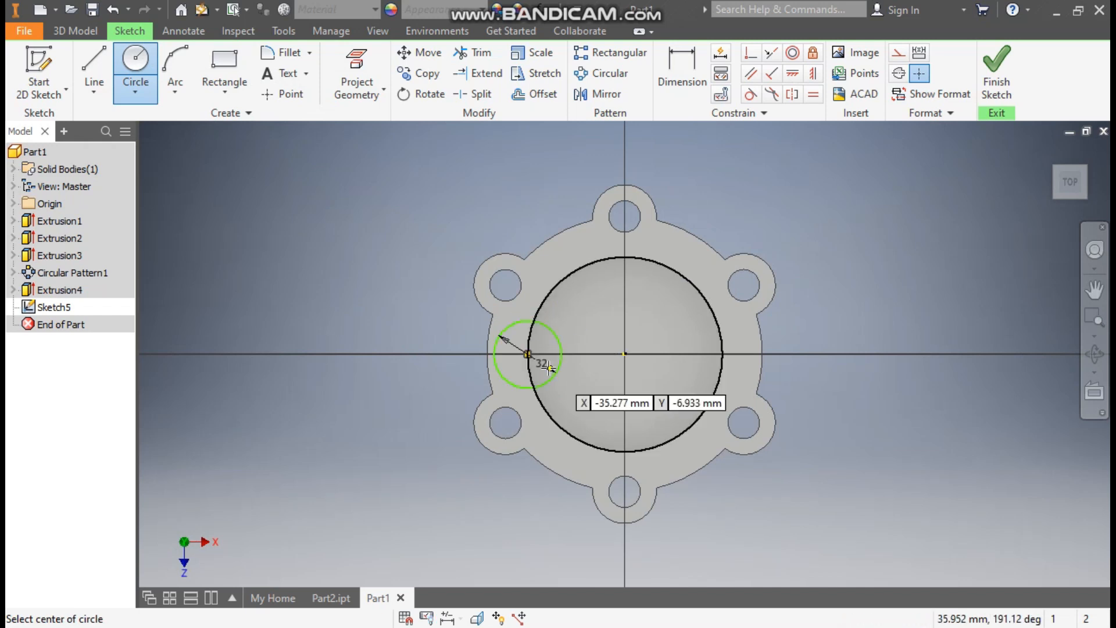
pyautogui.click(723, 353)
pyautogui.write('32')
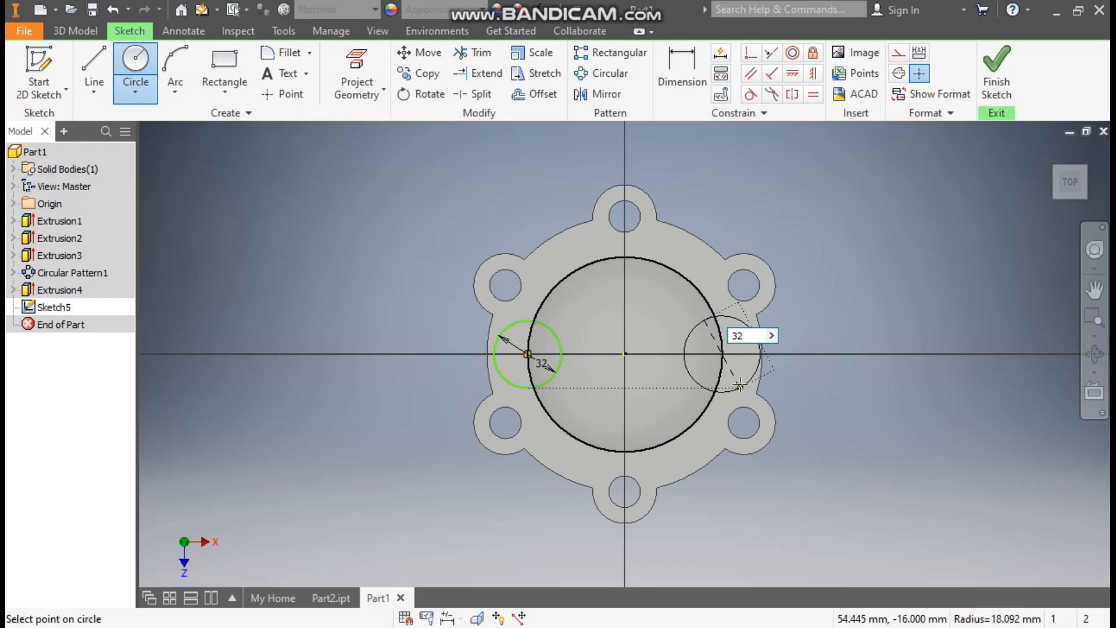
pyautogui.press('Return')
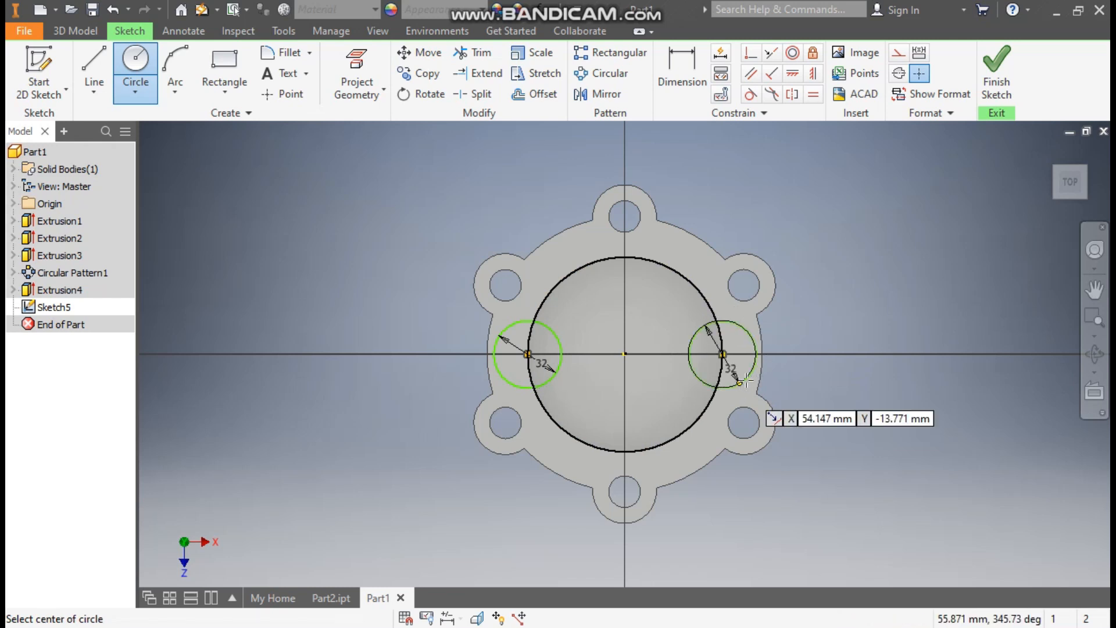
# Step: Constrain the centres of both 32 mm circles horizontally to the origin
pyautogui.click(795, 75)
pyautogui.click(624, 354)
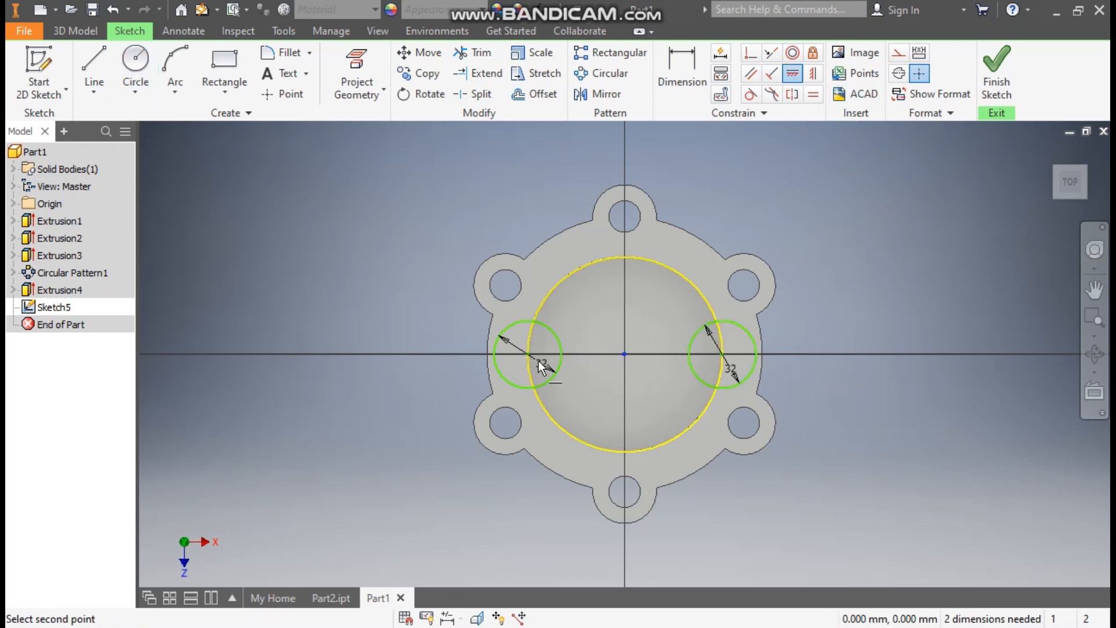
pyautogui.click(527, 353)
pyautogui.click(628, 354)
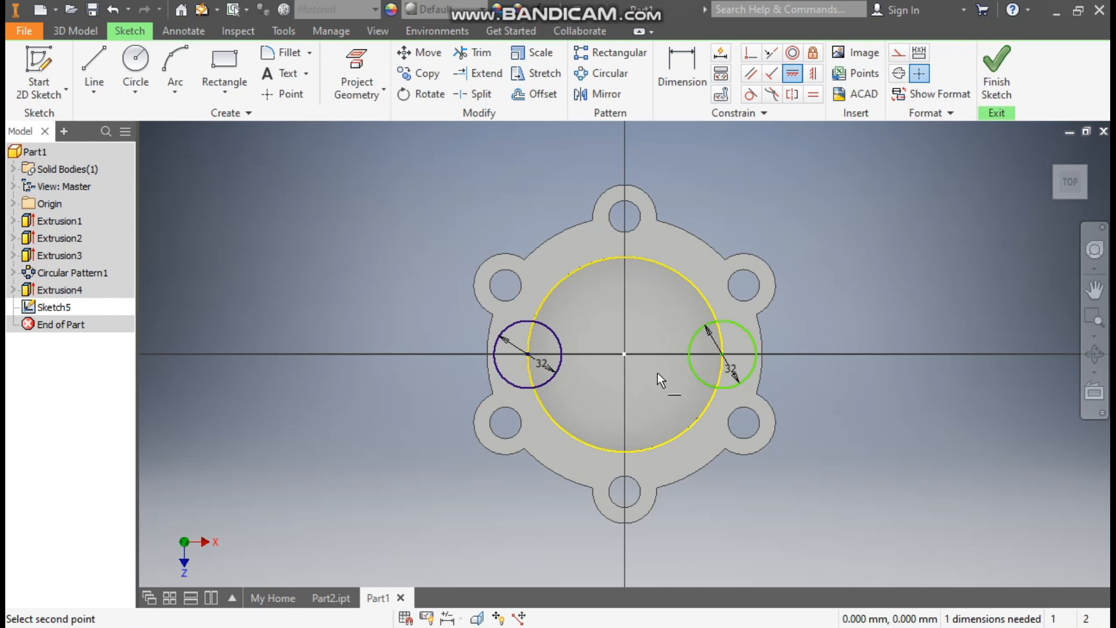
pyautogui.click(724, 355)
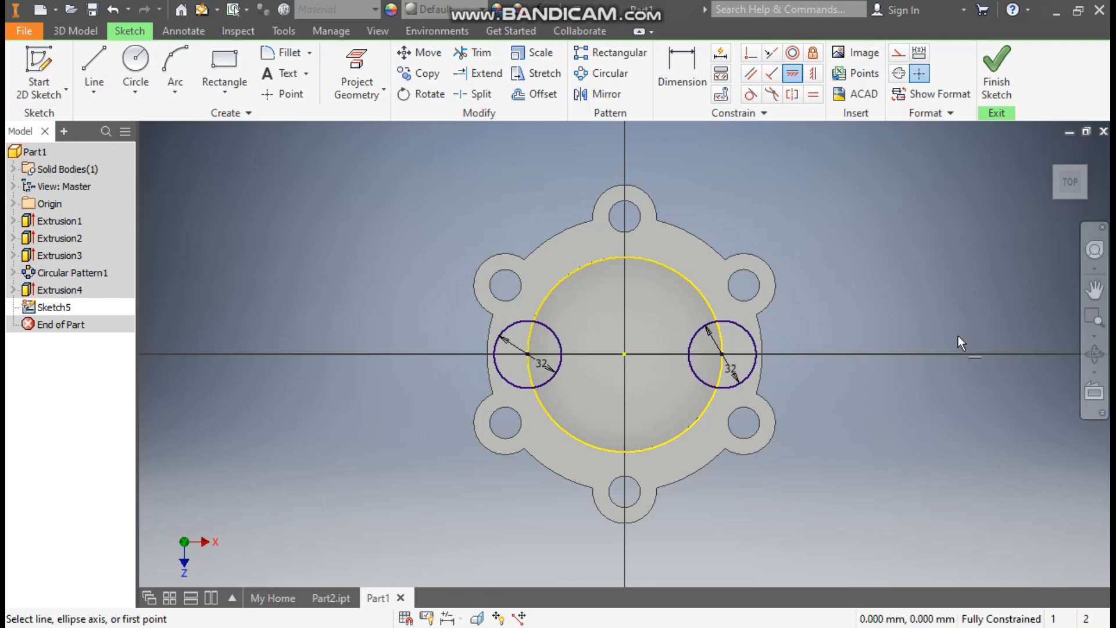
pyautogui.press('Escape')
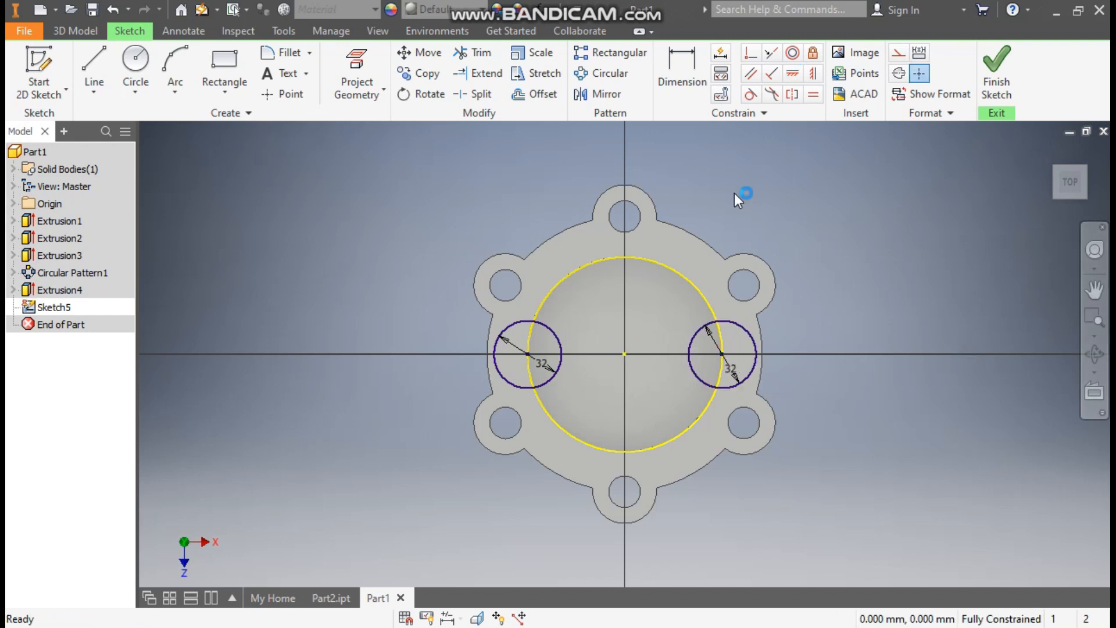
# Step: Convert the projected pocket edge to construction geometry and finish the sketch
pyautogui.click(664, 262)
pyautogui.click(899, 54)
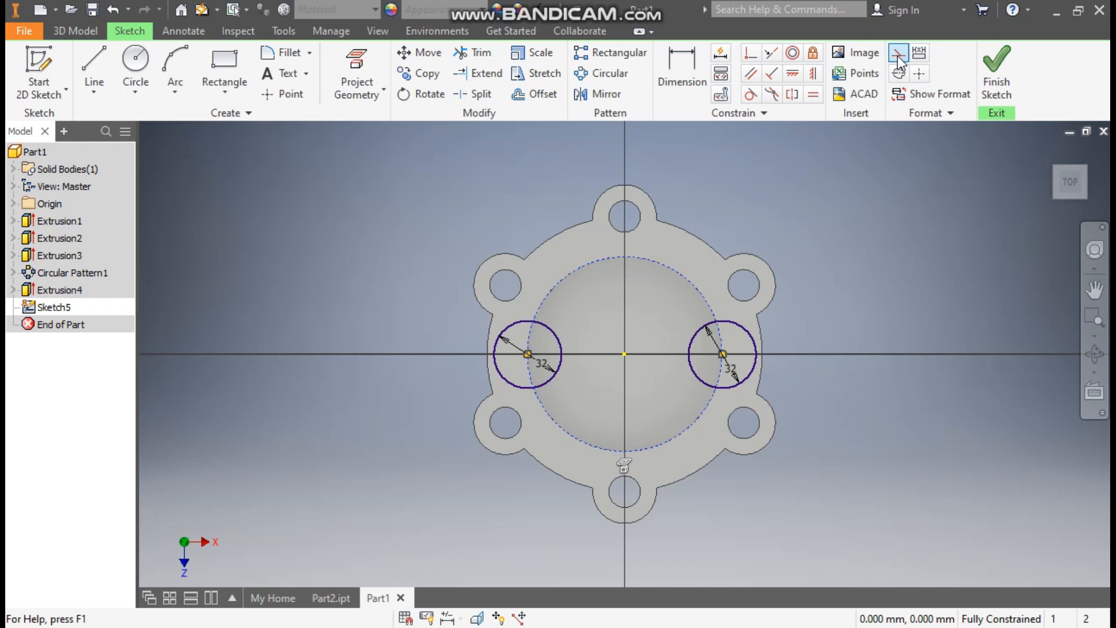
pyautogui.click(928, 250)
pyautogui.click(997, 81)
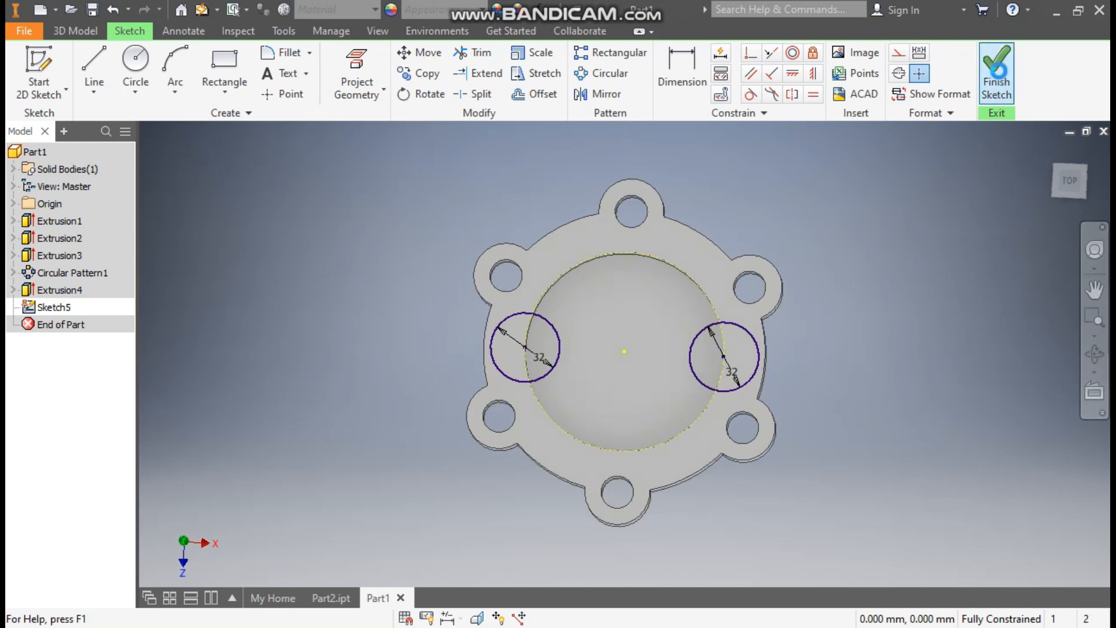
# Step: Extrude both 32 mm circles 10 mm downward into the pocket, joining them to the body
pyautogui.click(94, 59)
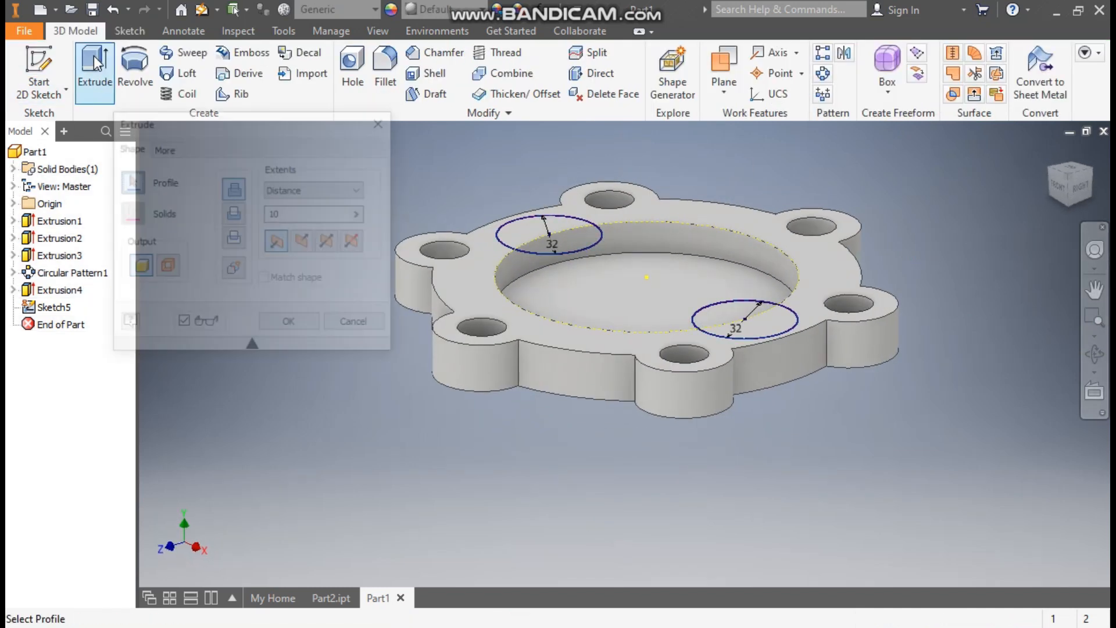
pyautogui.click(561, 233)
pyautogui.click(759, 317)
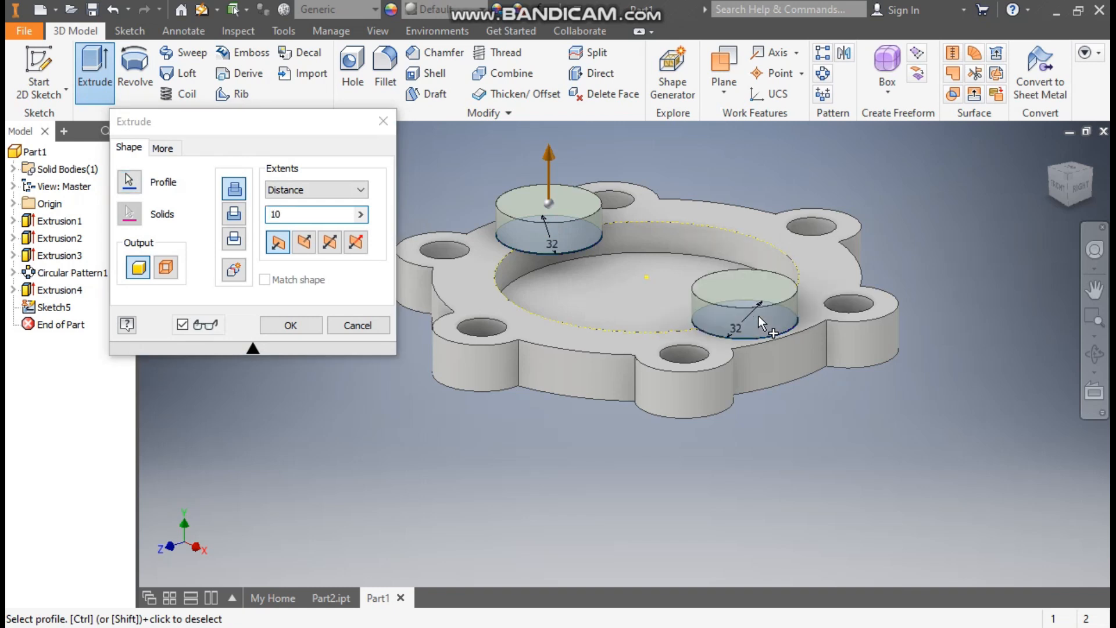
pyautogui.click(301, 245)
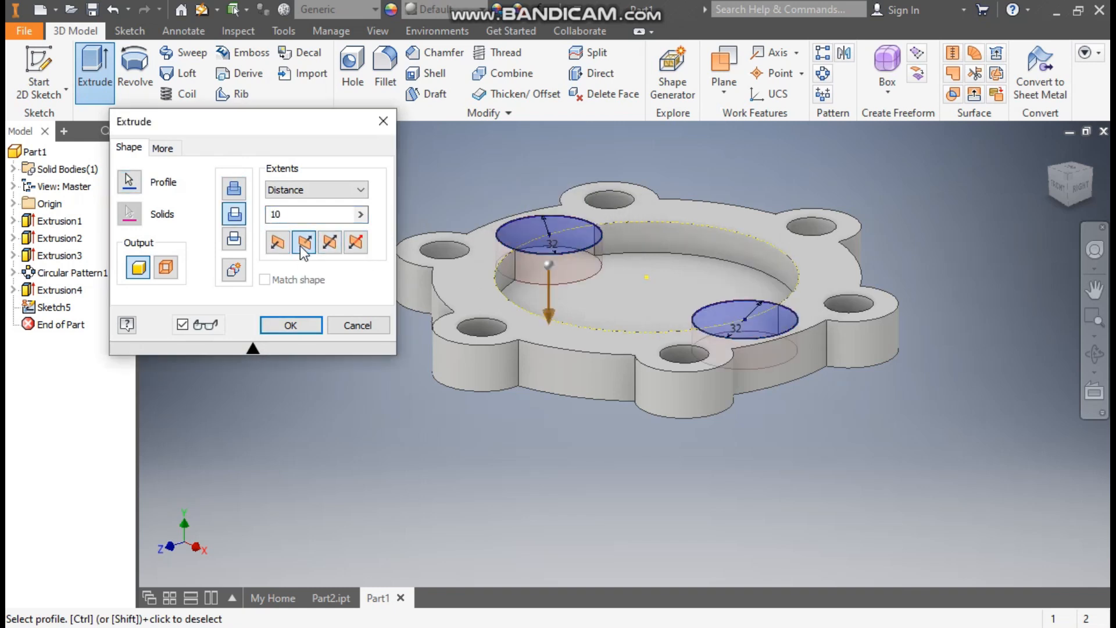
pyautogui.click(240, 196)
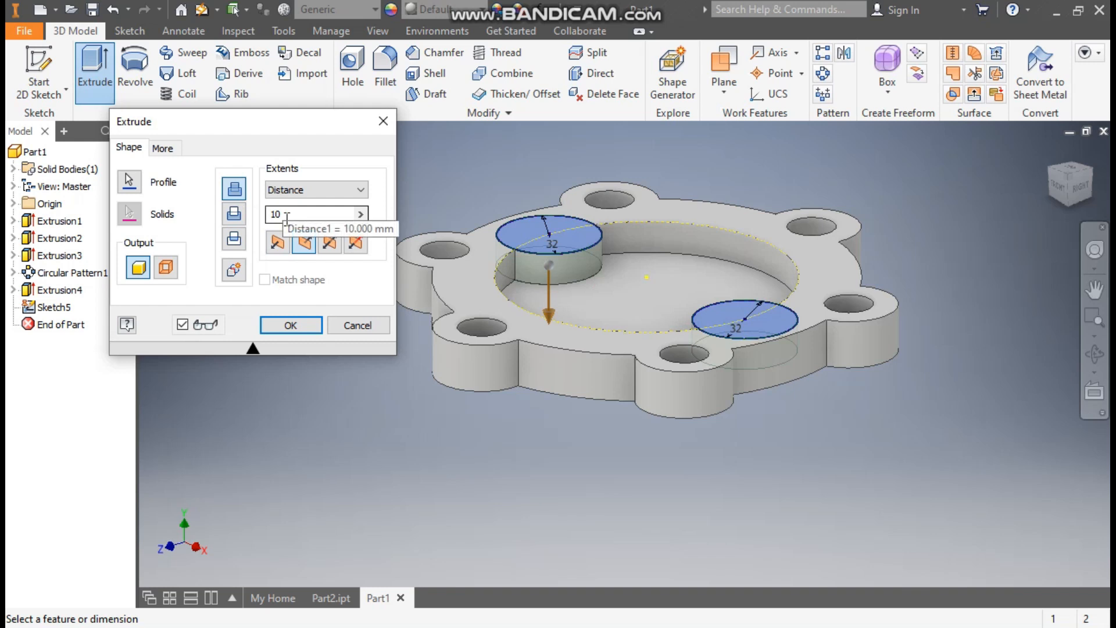
pyautogui.click(293, 327)
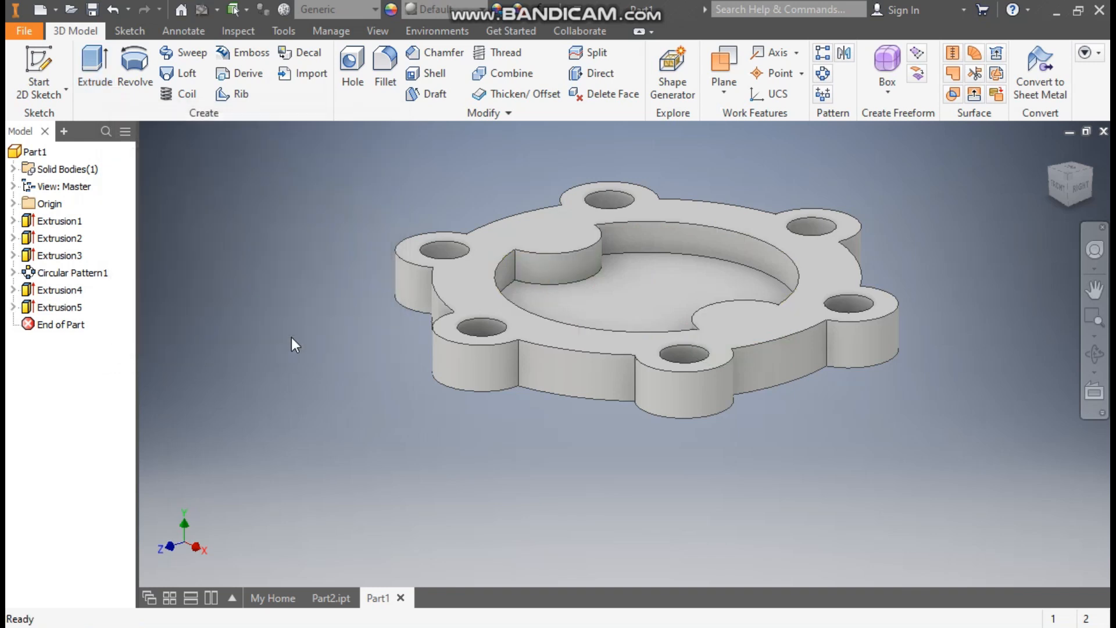
# Step: Start a sketch on the top rim face and draw a 14 mm diameter circle concentric with the left boss
pyautogui.click(559, 224)
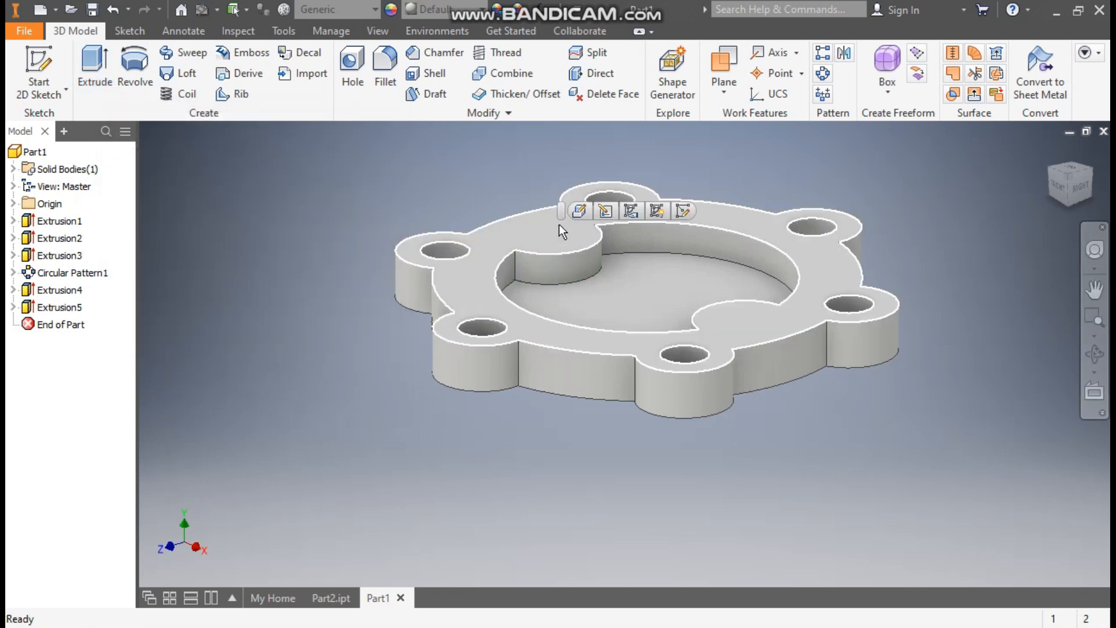
pyautogui.click(681, 212)
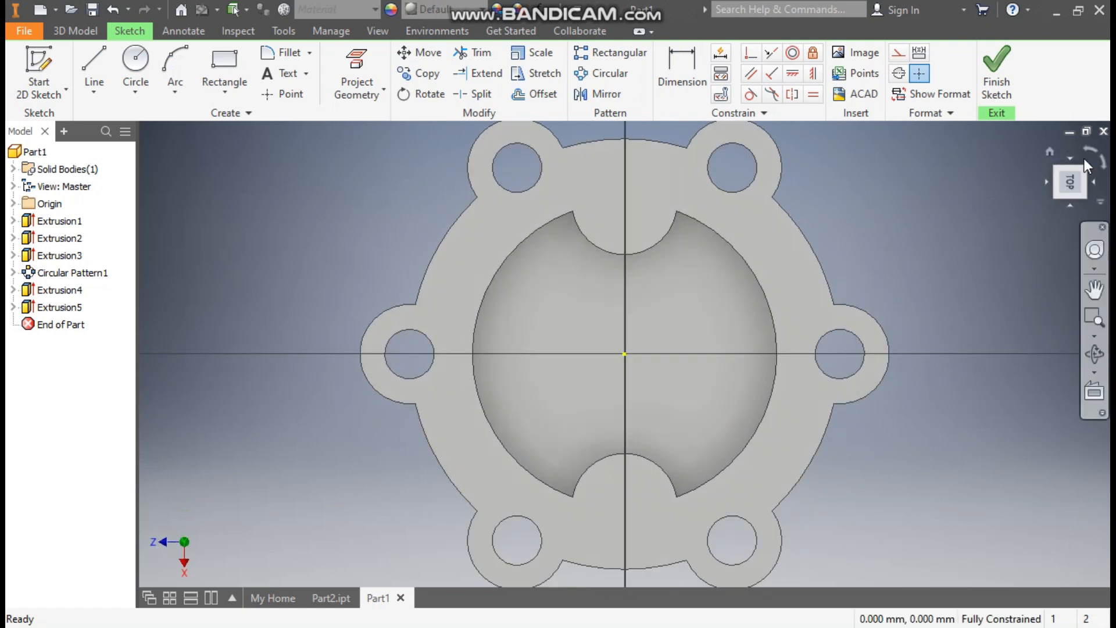
pyautogui.click(1091, 154)
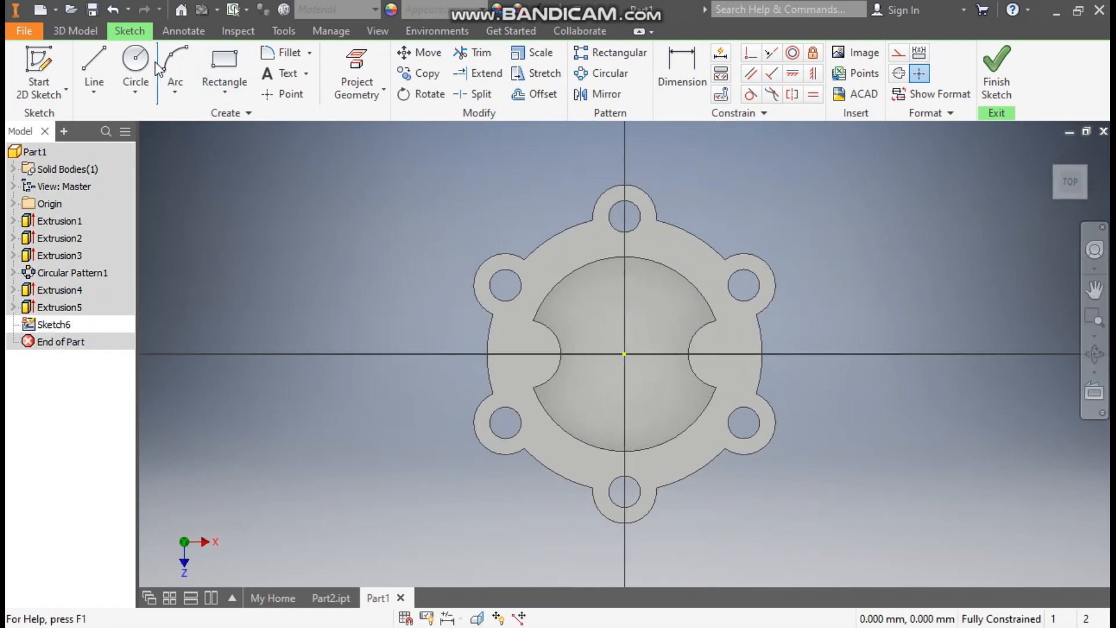
pyautogui.click(137, 61)
pyautogui.click(527, 353)
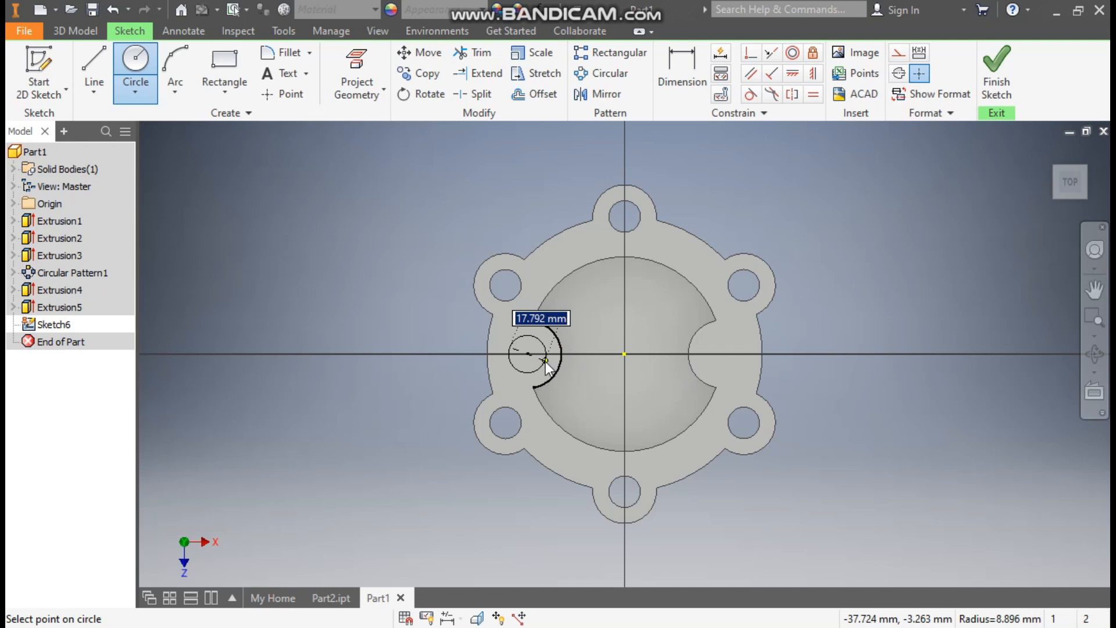
pyautogui.write('14')
pyautogui.press('Return')
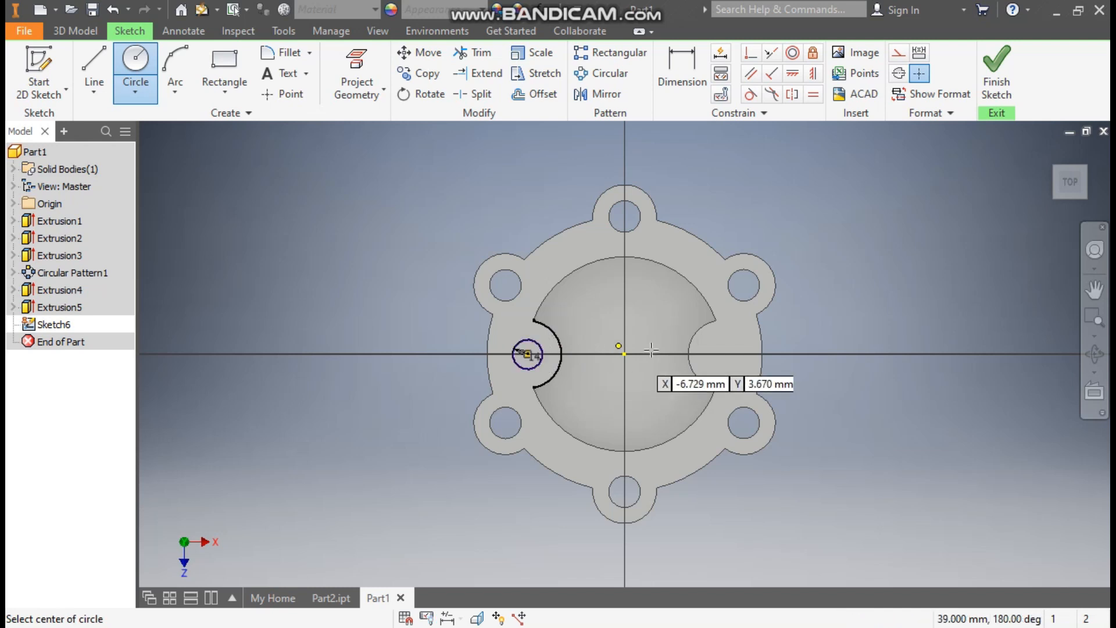
# Step: Draw a 14 mm diameter circle concentric with the right boss and finish the sketch
pyautogui.click(723, 354)
pyautogui.write('14')
pyautogui.press('Tab')
pyautogui.press('Return')
pyautogui.click(998, 67)
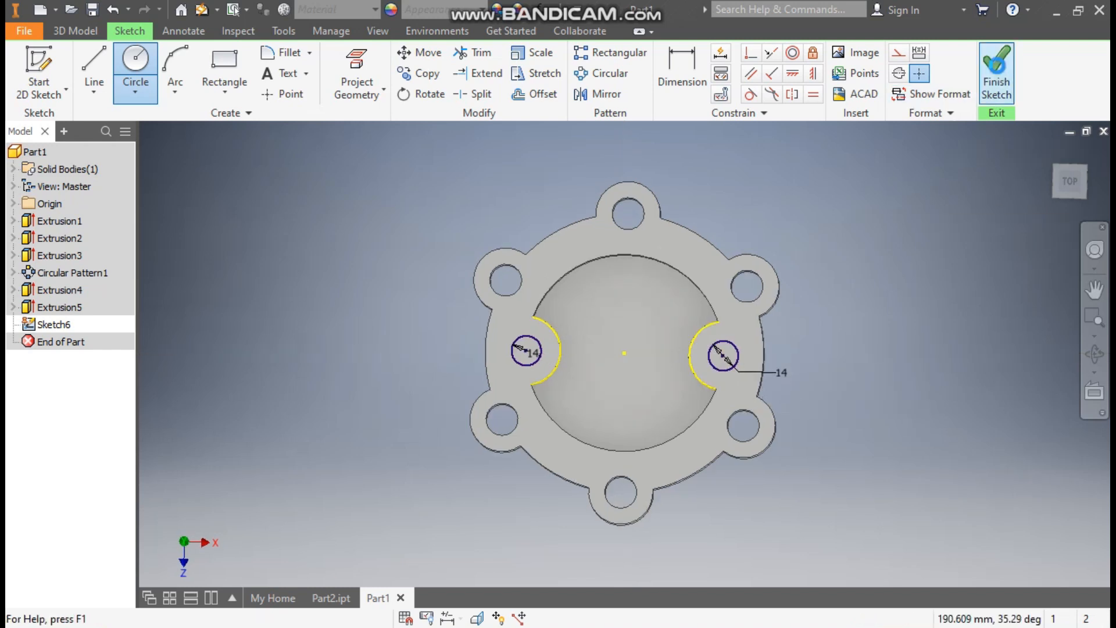
# Step: Extrude the two 14 mm circles downward as a cut through all to make the boss holes
pyautogui.click(90, 61)
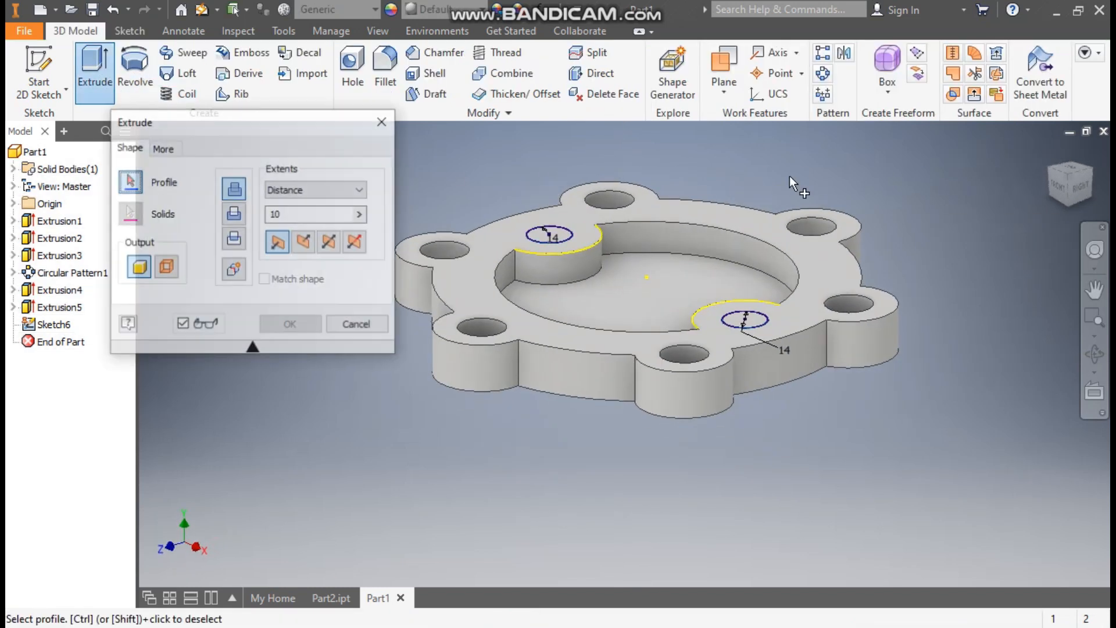
pyautogui.click(235, 214)
pyautogui.click(303, 194)
pyautogui.click(289, 248)
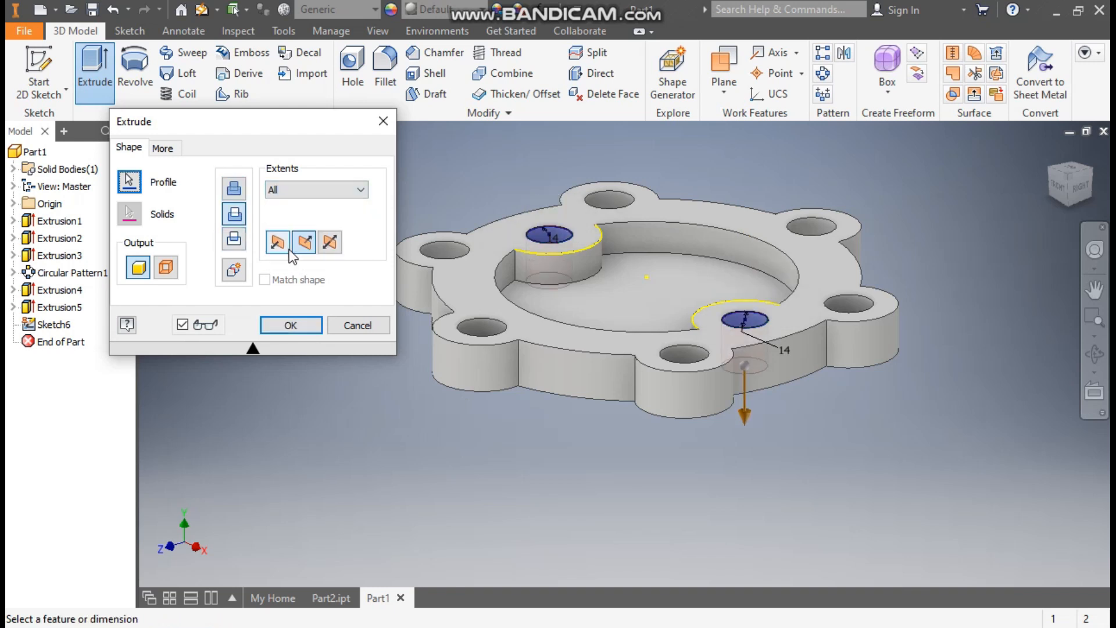
pyautogui.click(291, 325)
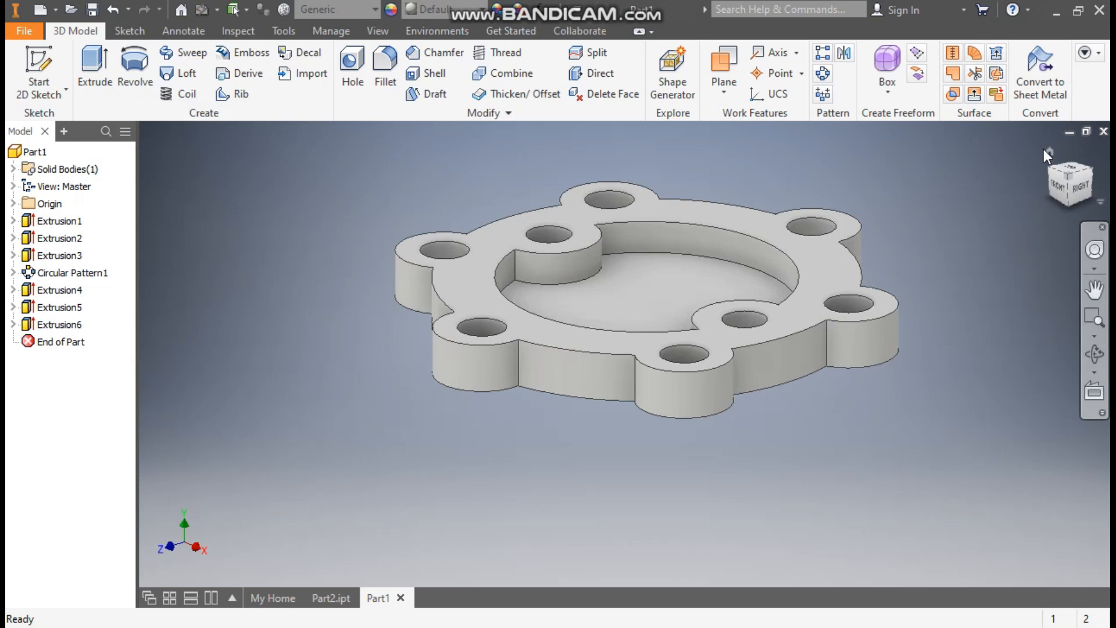
# Step: On the pocket floor, sketch two concentric circles of 64 mm and 40 mm diameter centred on the origin
pyautogui.click(1050, 151)
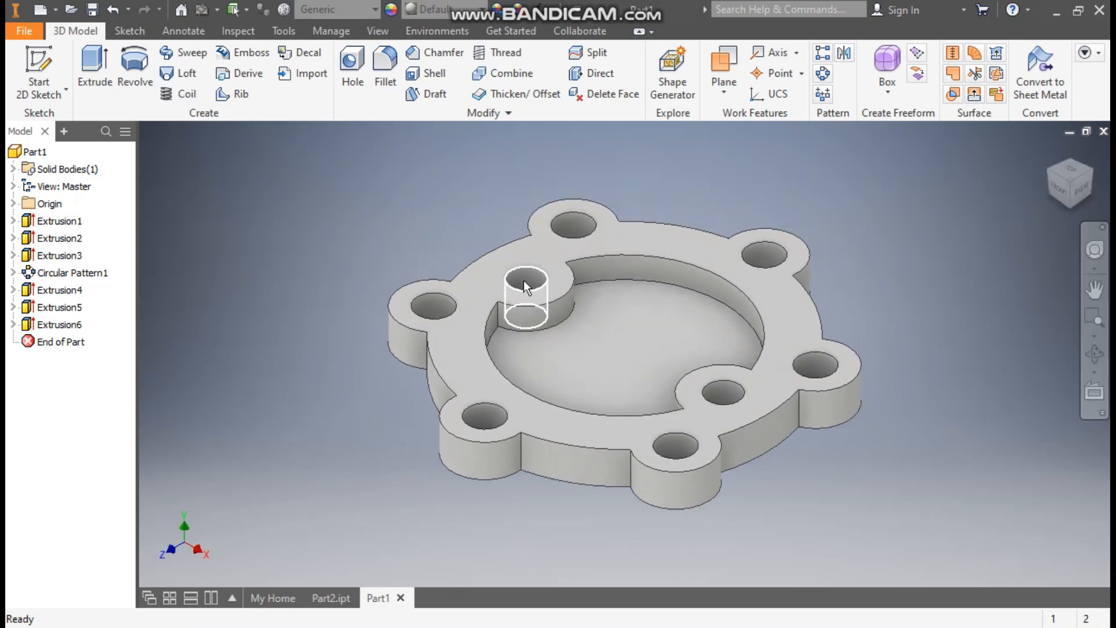
pyautogui.click(643, 320)
pyautogui.click(773, 301)
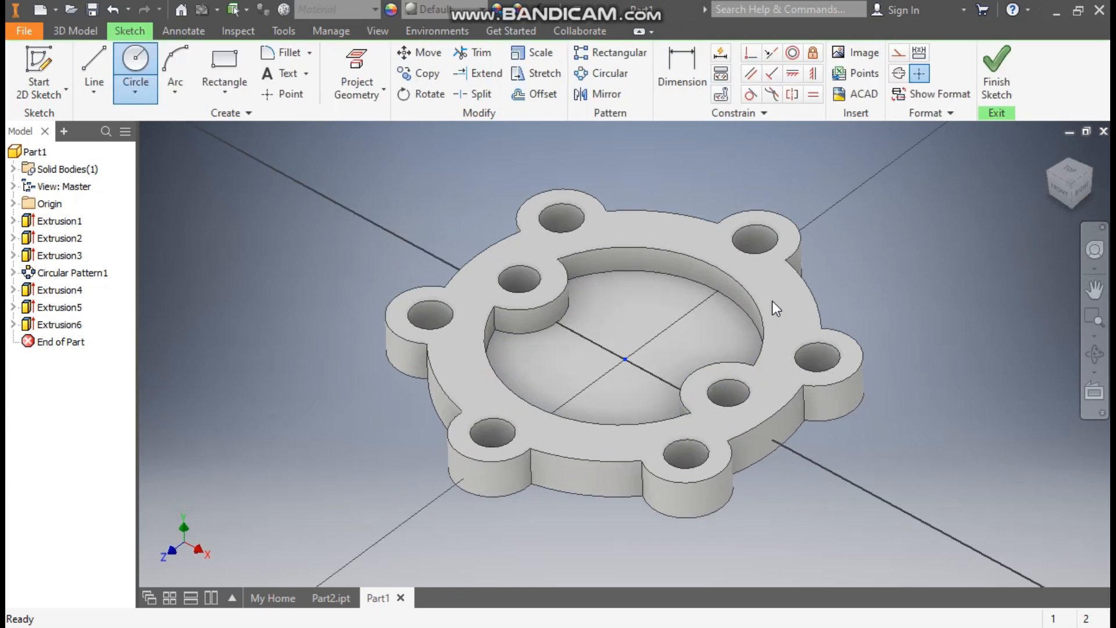
pyautogui.click(142, 60)
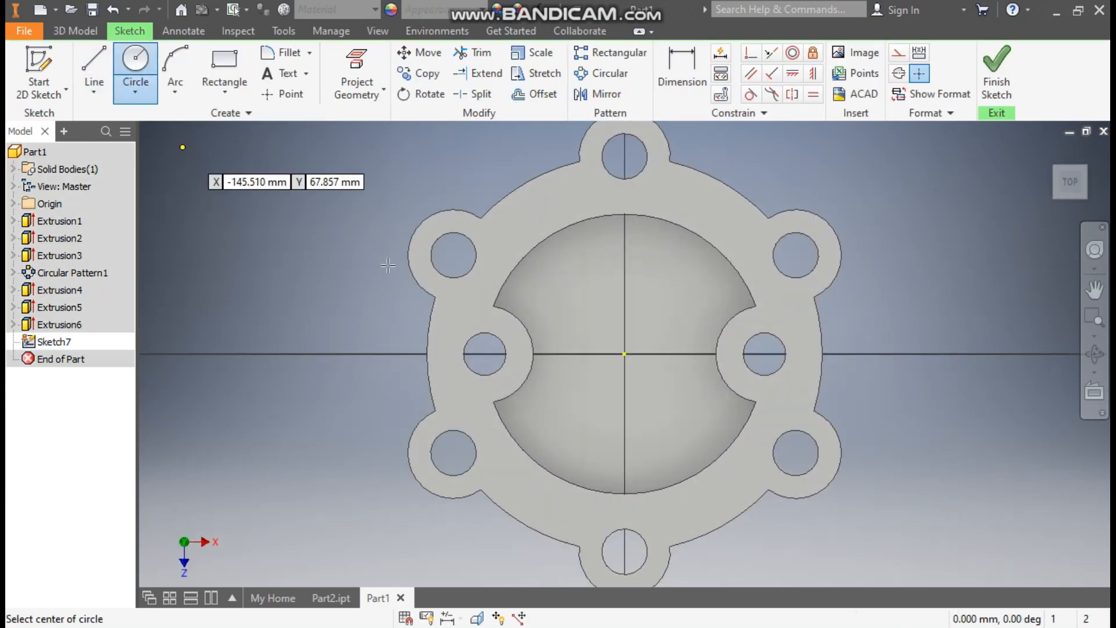
pyautogui.click(624, 354)
pyautogui.write('64')
pyautogui.press('Return')
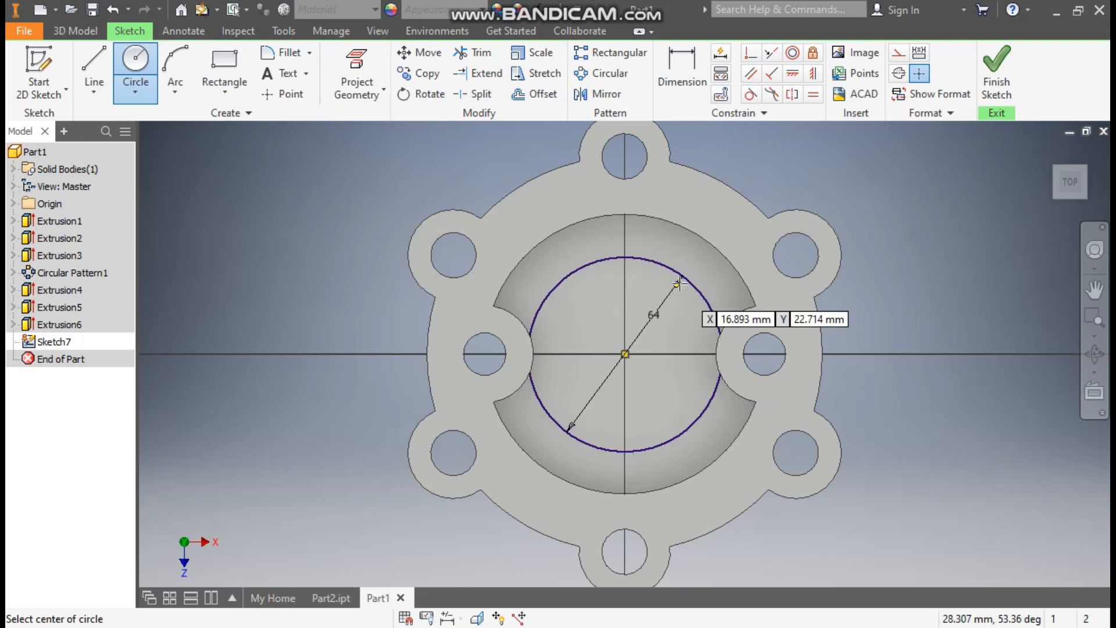
pyautogui.click(625, 354)
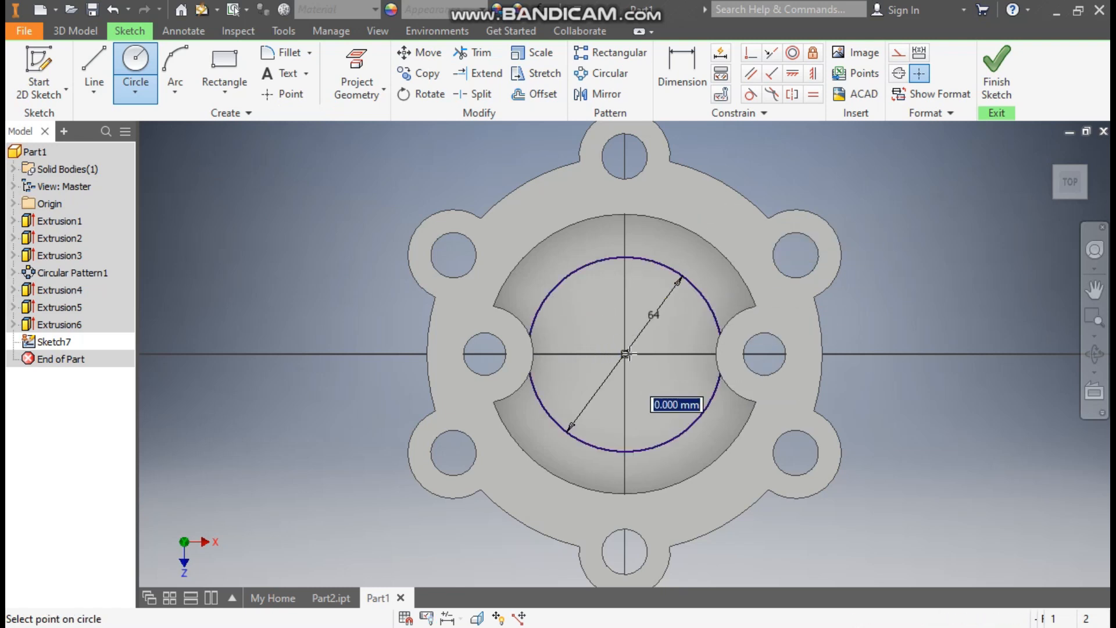
pyautogui.write('40')
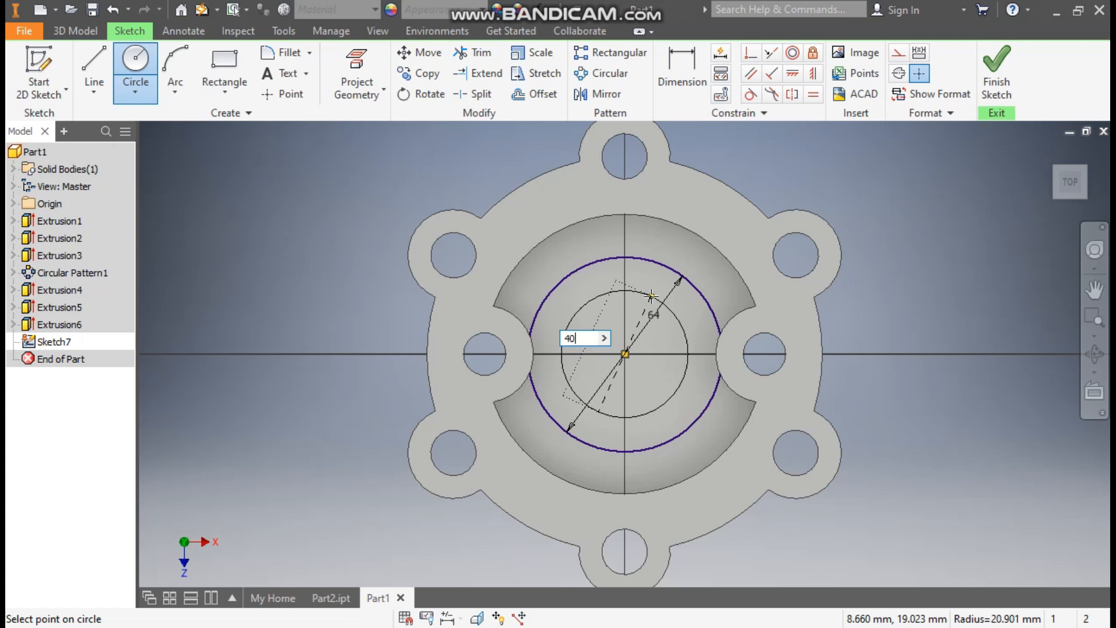
pyautogui.press('Return')
# Step: Draw a vertical line from the 64 mm circle's top to the centre, plus a slanted line from the centre to the circle's upper right
pyautogui.scroll(-3, 628, 301)
pyautogui.moveTo(628, 302); pyautogui.dragTo(593, 317, button='middle')
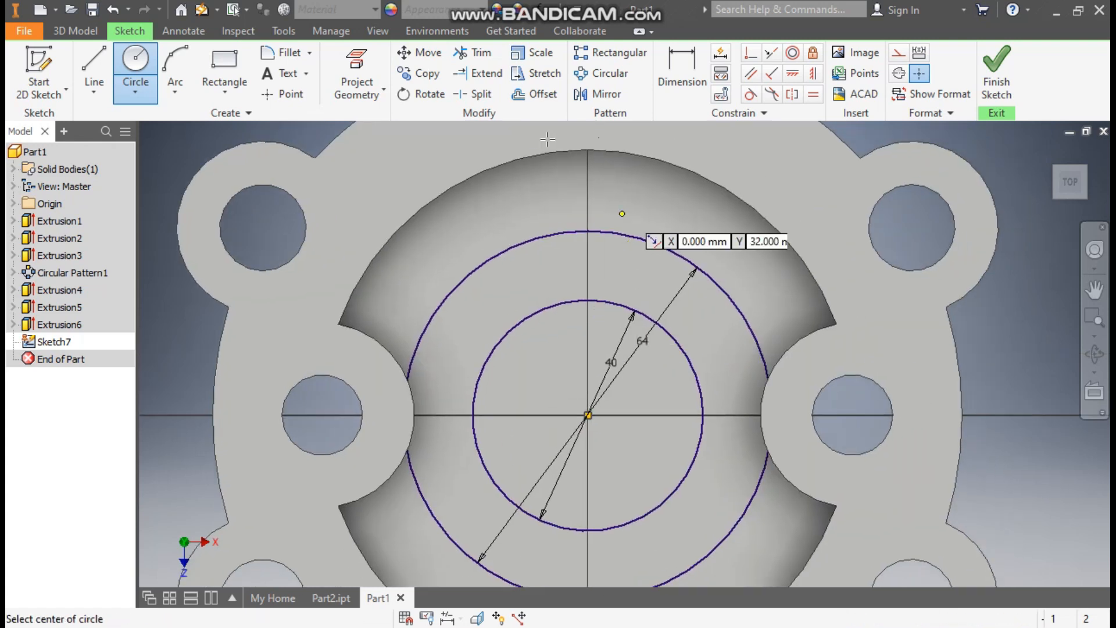
pyautogui.click(96, 54)
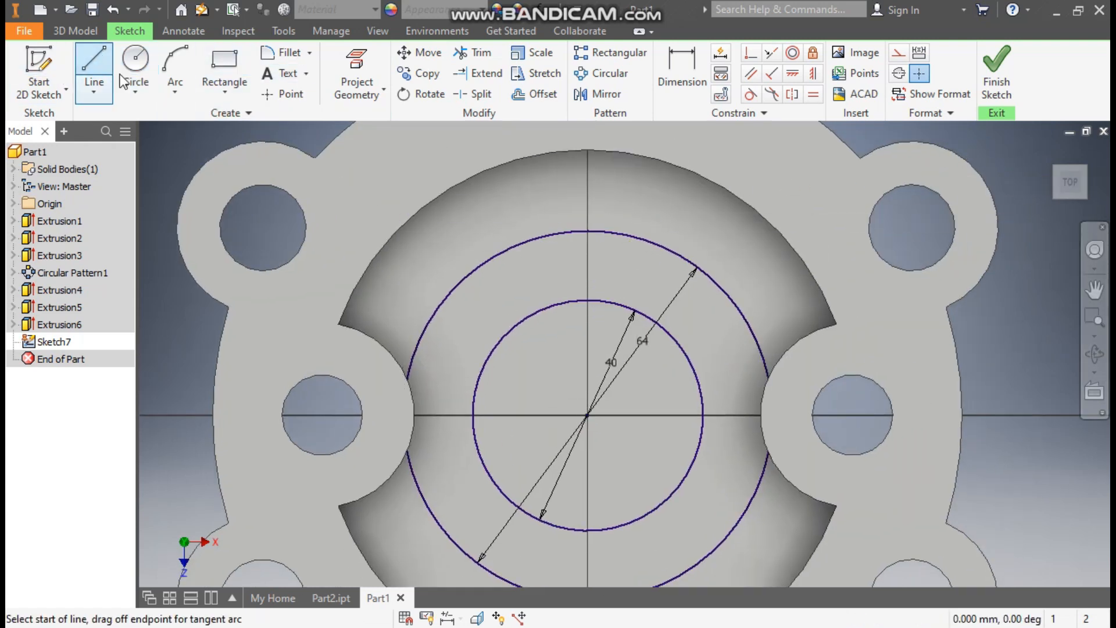
pyautogui.click(589, 230)
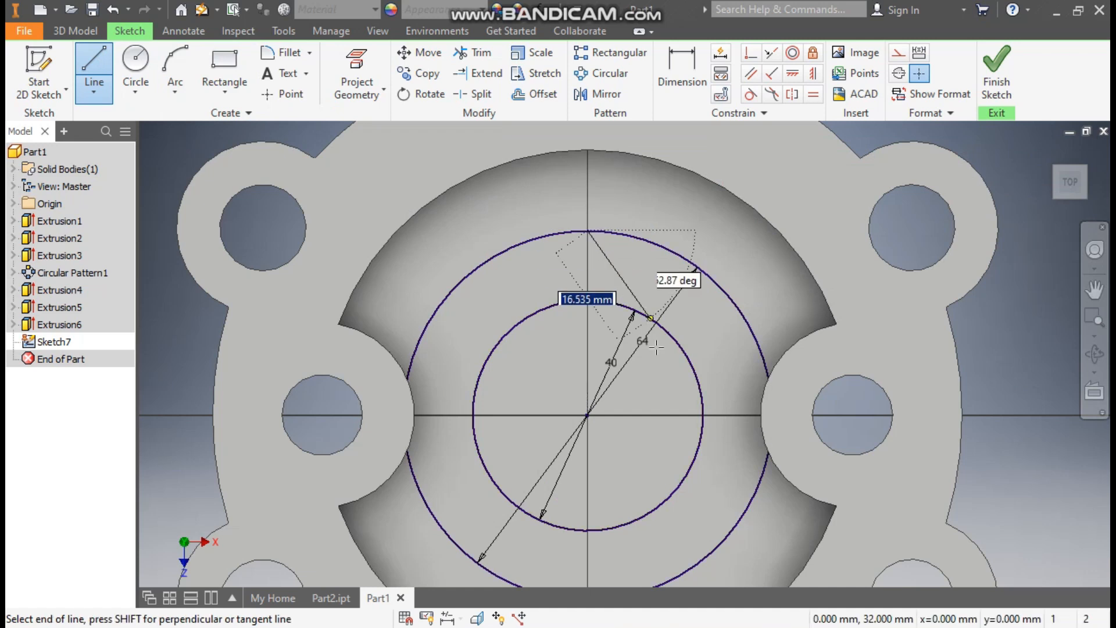
pyautogui.click(588, 415)
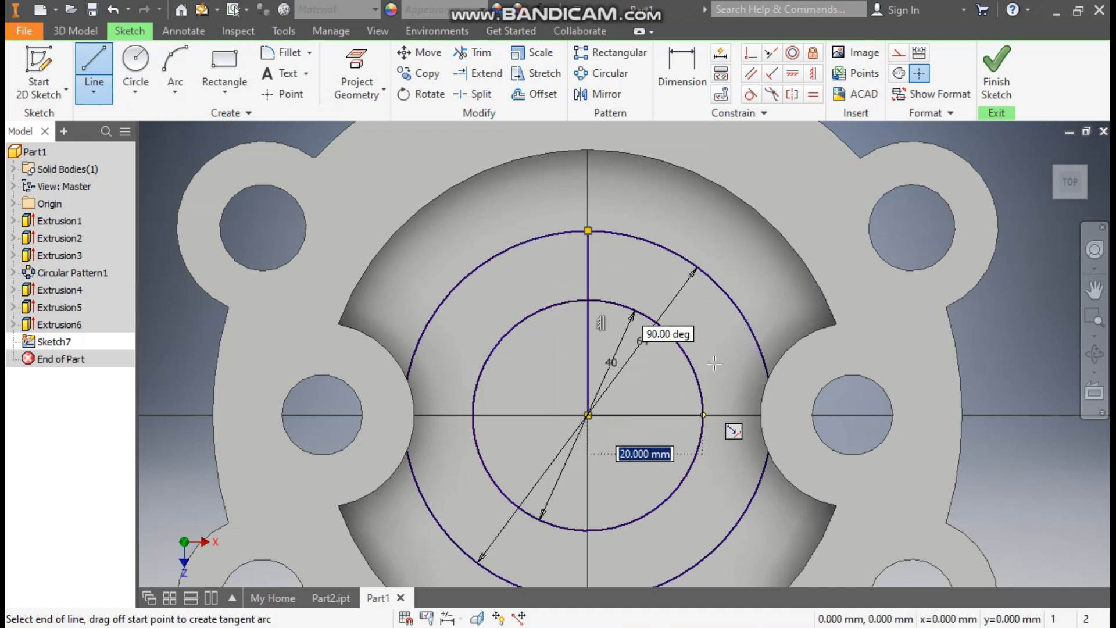
pyautogui.doubleClick(713, 281)
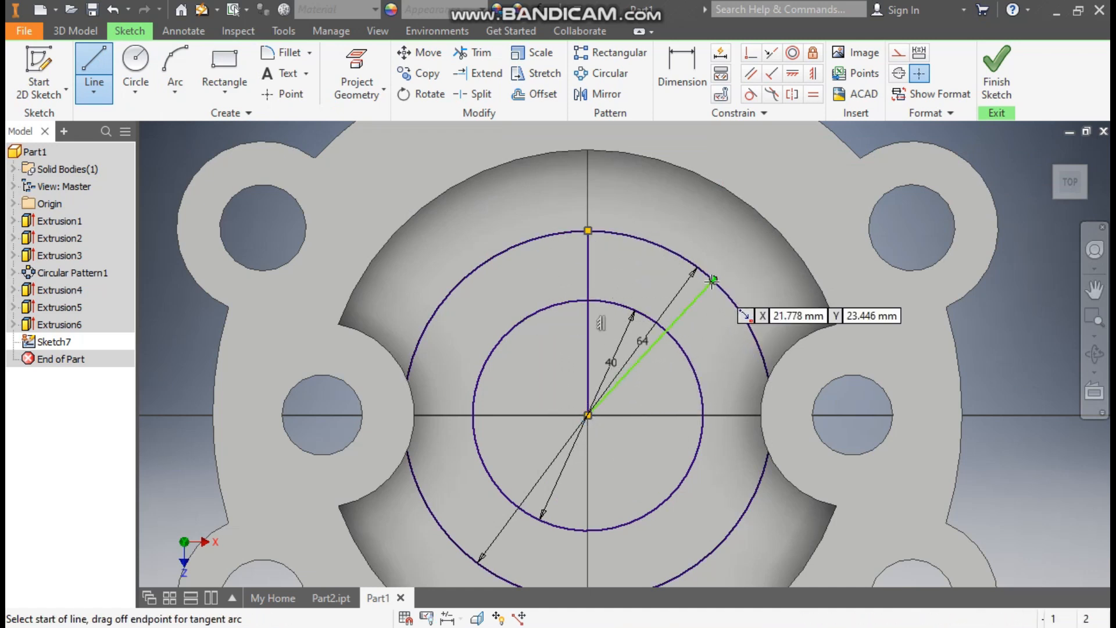
# Step: Dimension the angle between the vertical and slanted radial lines as 45 degrees
pyautogui.click(668, 61)
pyautogui.click(590, 256)
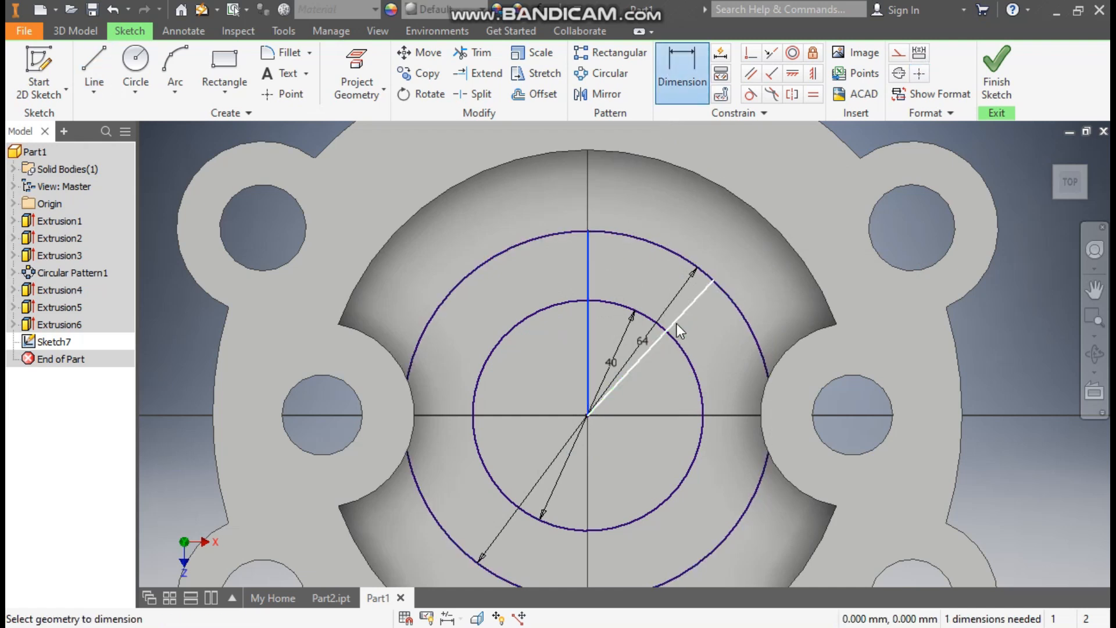
pyautogui.click(655, 275)
pyautogui.write('45')
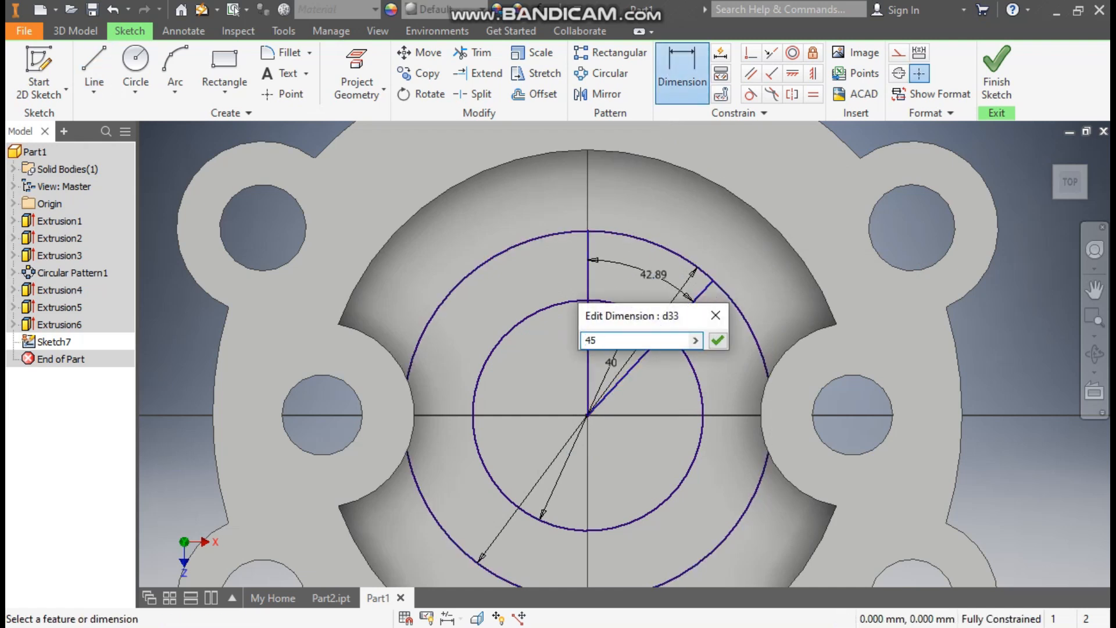
pyautogui.press('Return')
pyautogui.press('Escape')
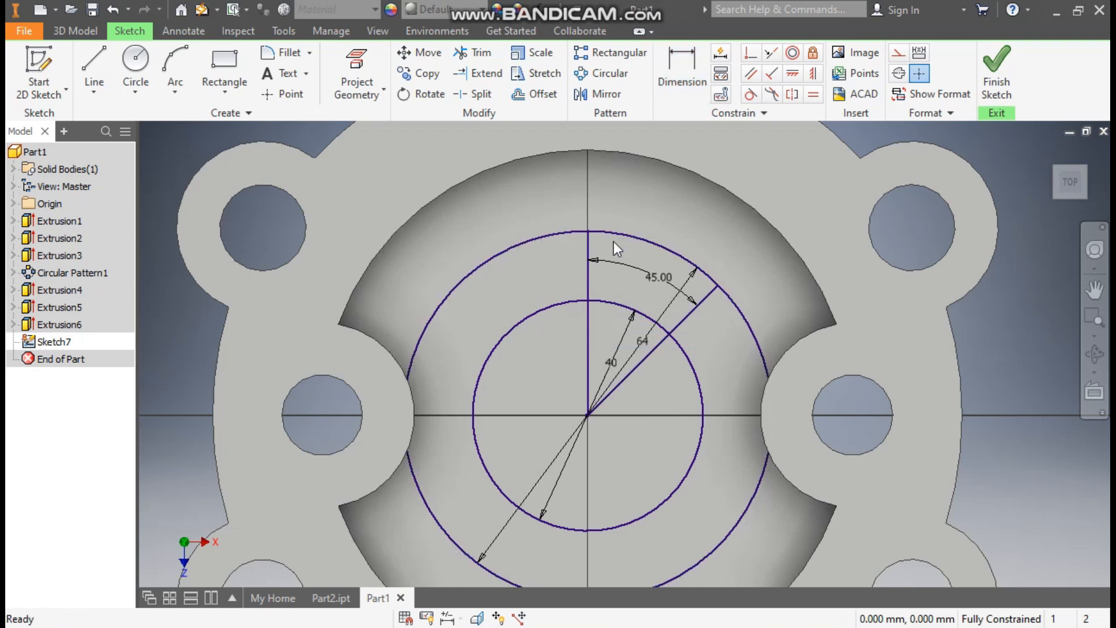
# Step: Convert both radial lines to construction geometry
pyautogui.click(589, 247)
pyautogui.click(898, 52)
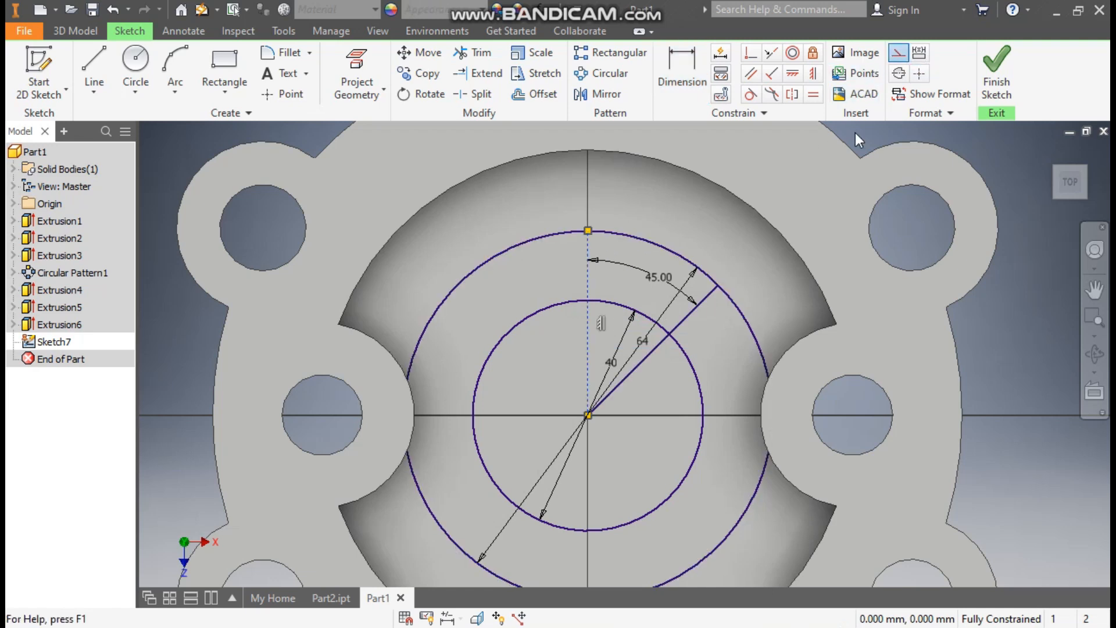
pyautogui.click(706, 295)
pyautogui.click(899, 52)
pyautogui.click(1025, 265)
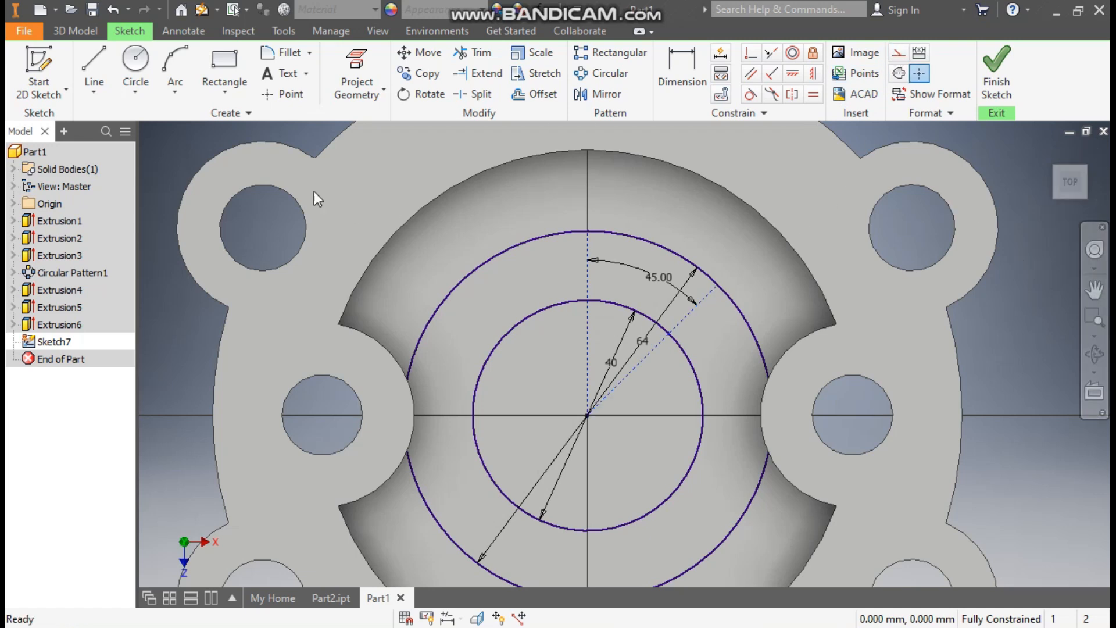
# Step: Draw a short slanted line between the 64 mm and 40 mm circles, inside the 45-degree sector near its vertical construction line
pyautogui.click(85, 58)
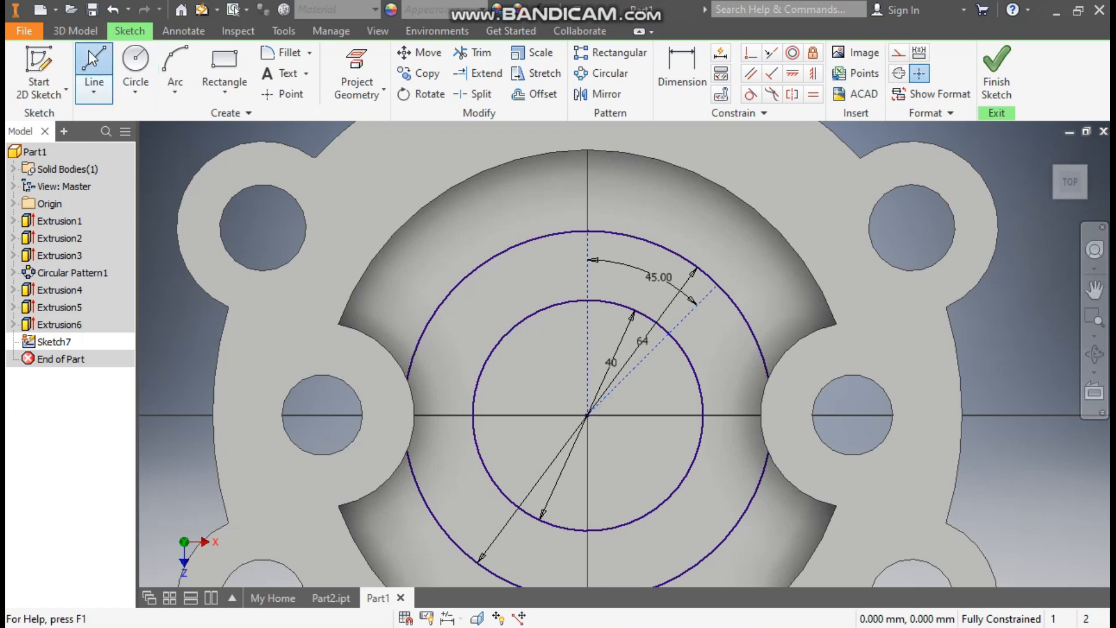
pyautogui.click(654, 244)
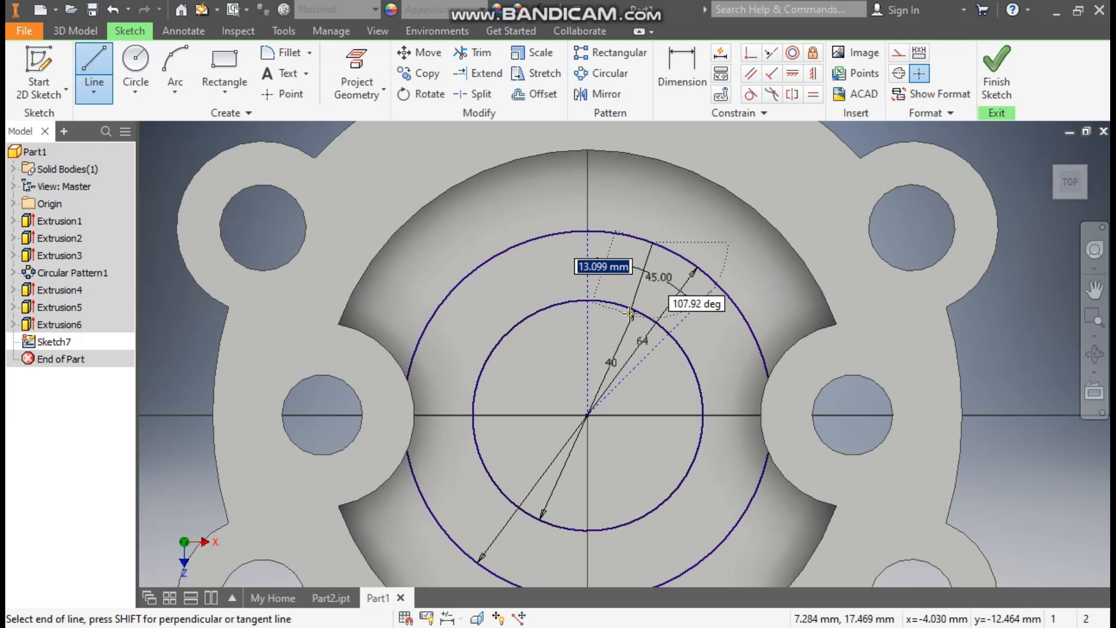
pyautogui.click(635, 309)
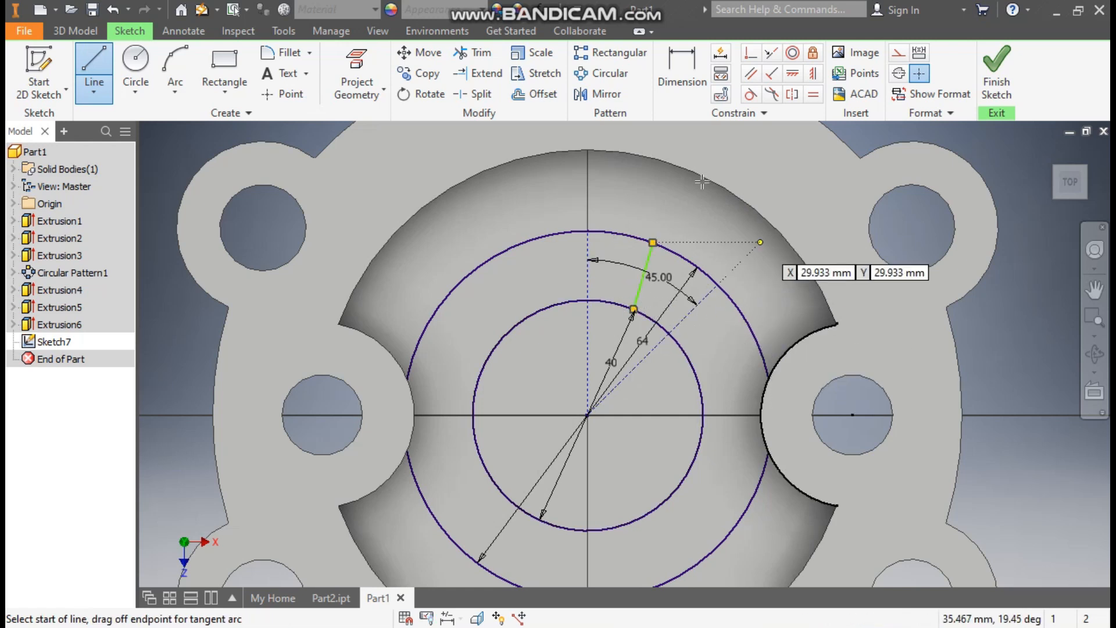
# Step: Dimension the distance from the short line's outer endpoint to the slanted construction line as 8 mm
pyautogui.click(685, 69)
pyautogui.click(653, 247)
pyautogui.press('Escape')
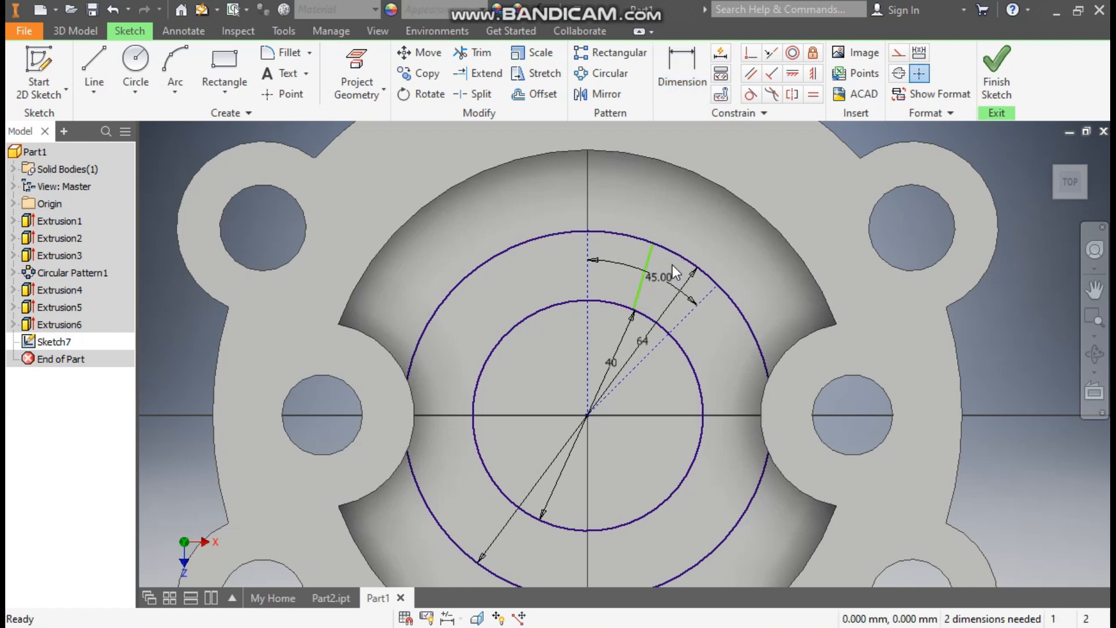
pyautogui.click(683, 73)
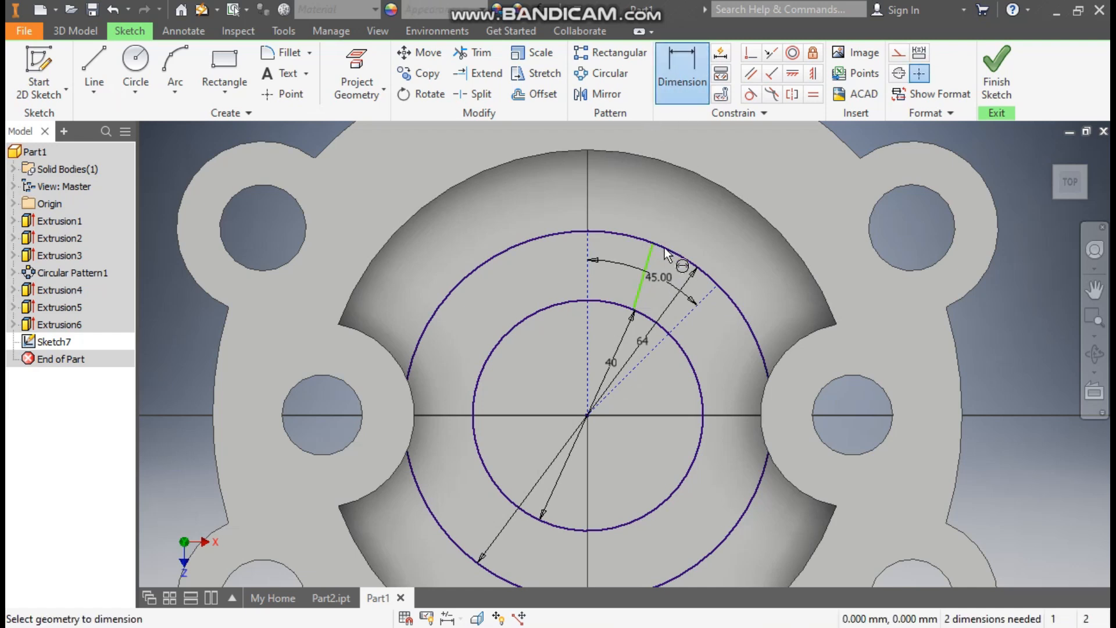
pyautogui.click(652, 245)
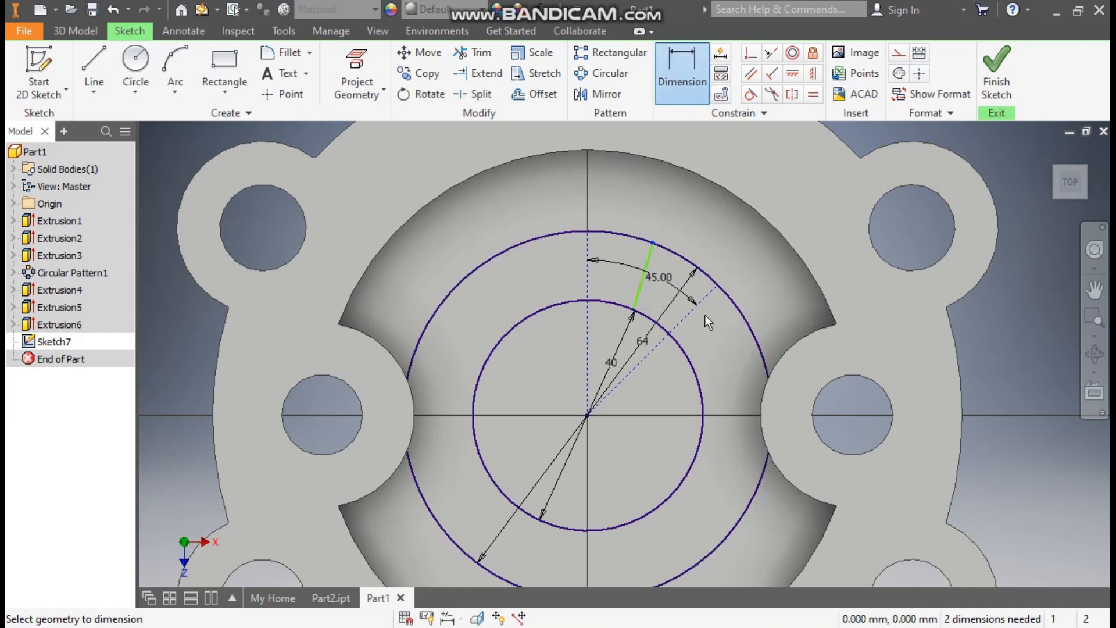
pyautogui.click(705, 258)
pyautogui.click(774, 256)
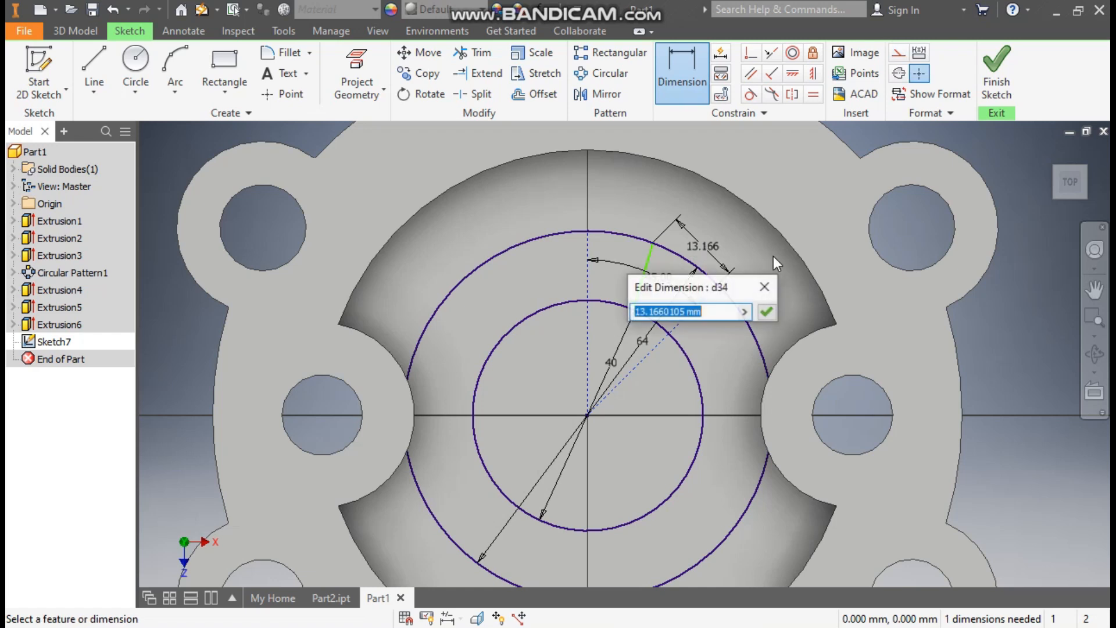
pyautogui.write('8')
pyautogui.press('Return')
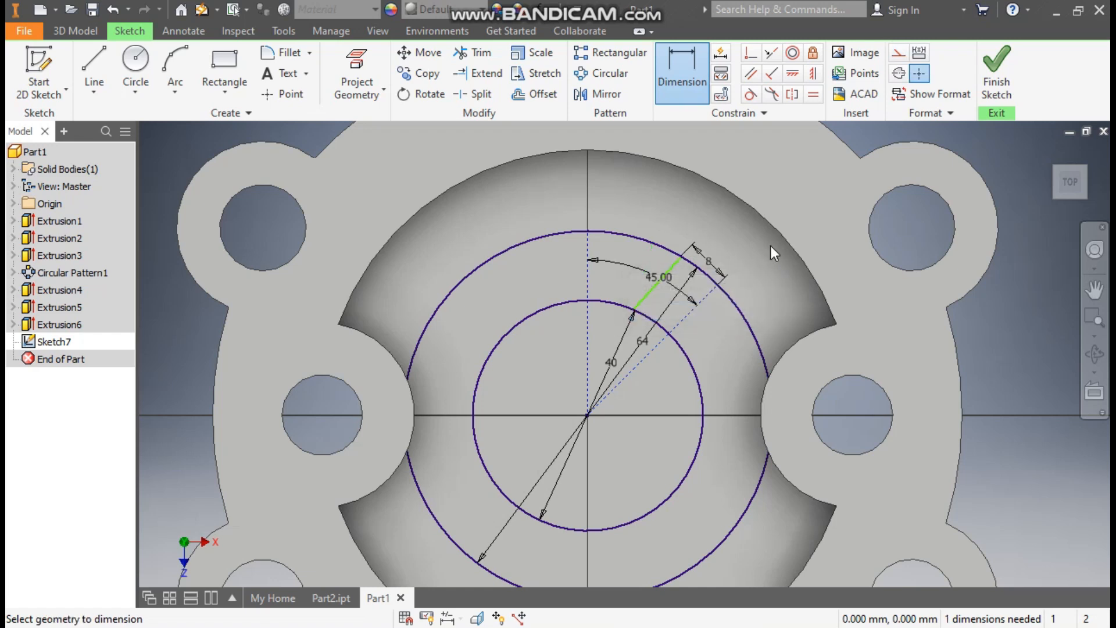
# Step: Dimension the angle between the short line and the slanted construction line as 15 degrees
pyautogui.click(655, 292)
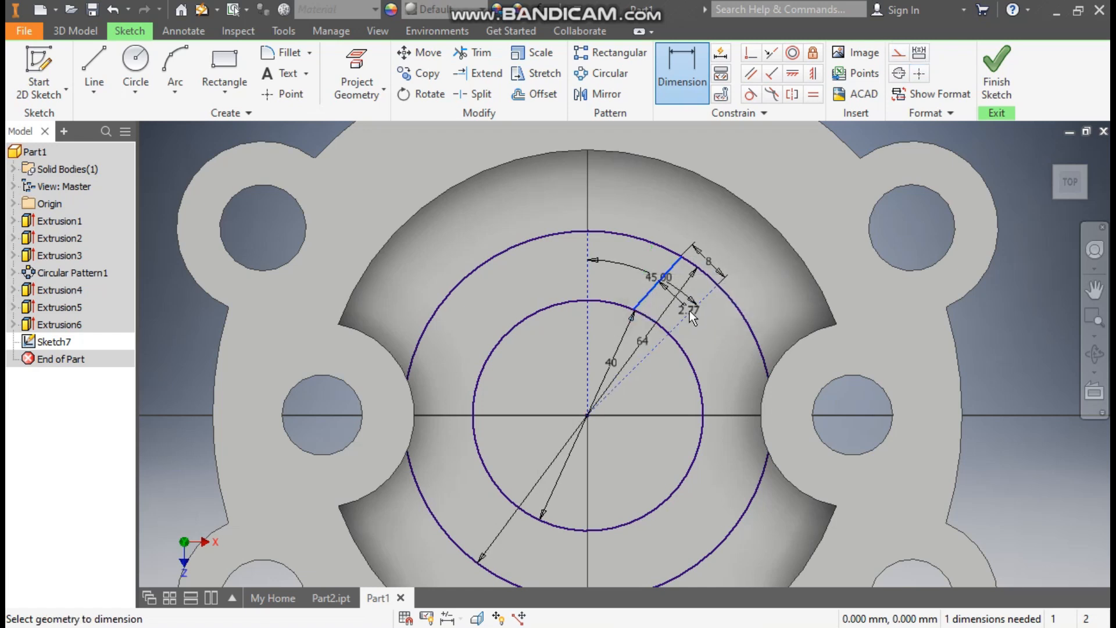
pyautogui.click(692, 309)
pyautogui.write('15')
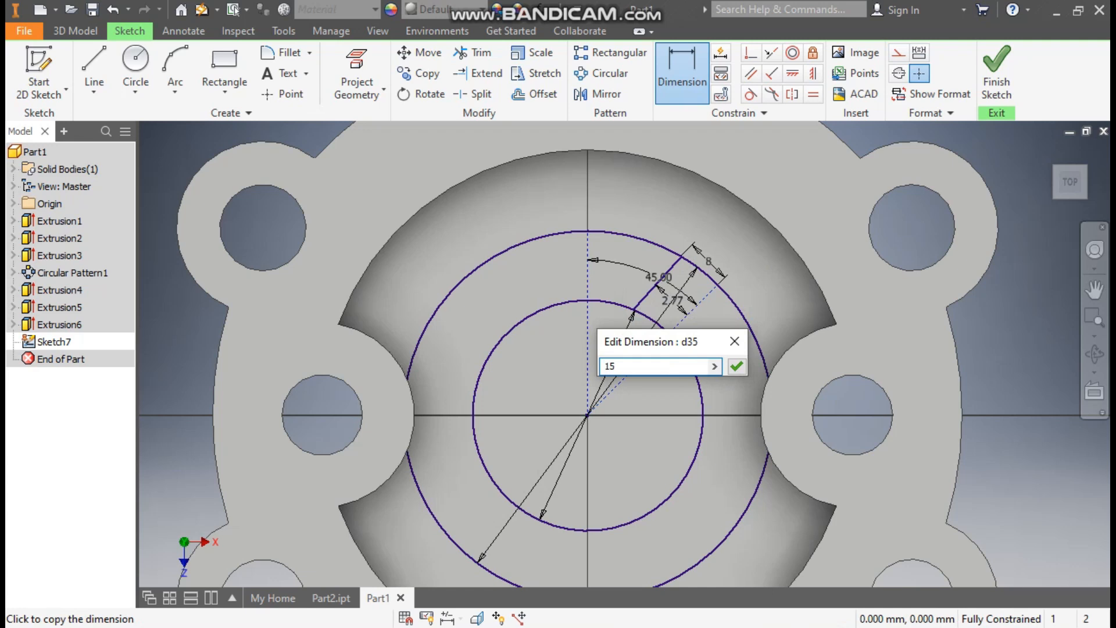
pyautogui.press('Return')
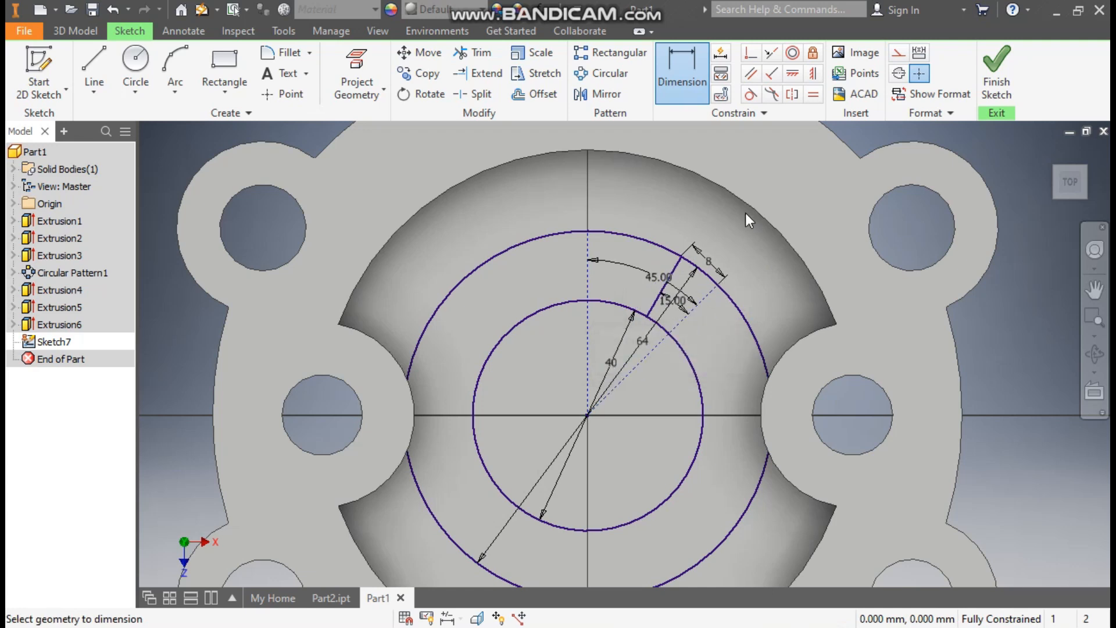
pyautogui.press('Escape')
# Step: Reposition the 45-degree angle and 64 mm diameter dimensions so they clear the sector lines
pyautogui.moveTo(646, 274); pyautogui.dragTo(750, 248)
pyautogui.scroll(-3, 685, 321)
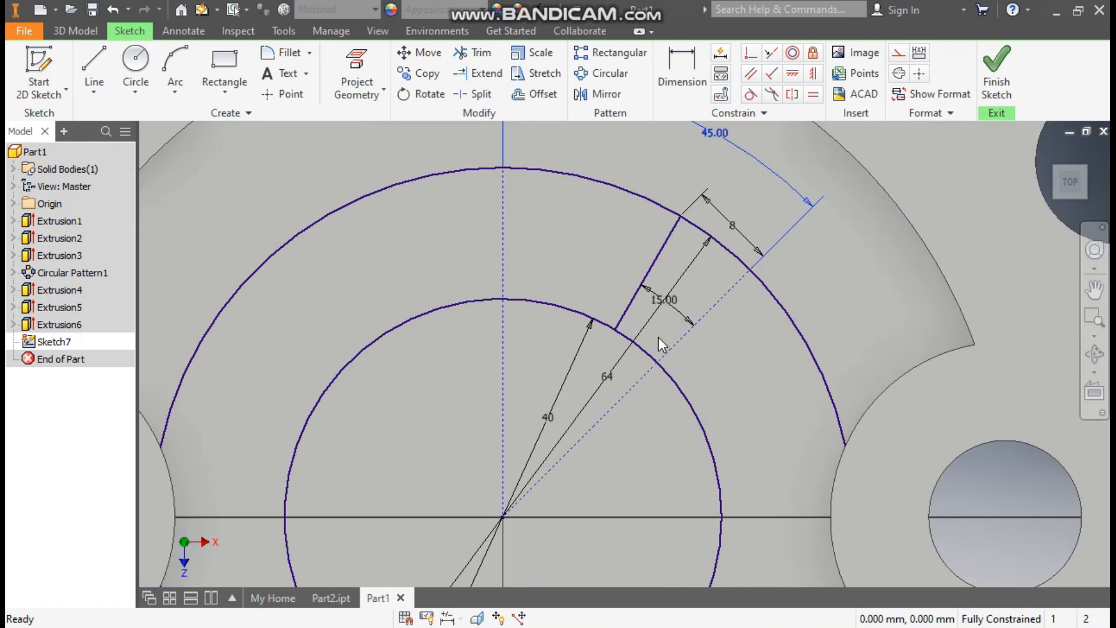
pyautogui.moveTo(606, 373); pyautogui.dragTo(666, 496)
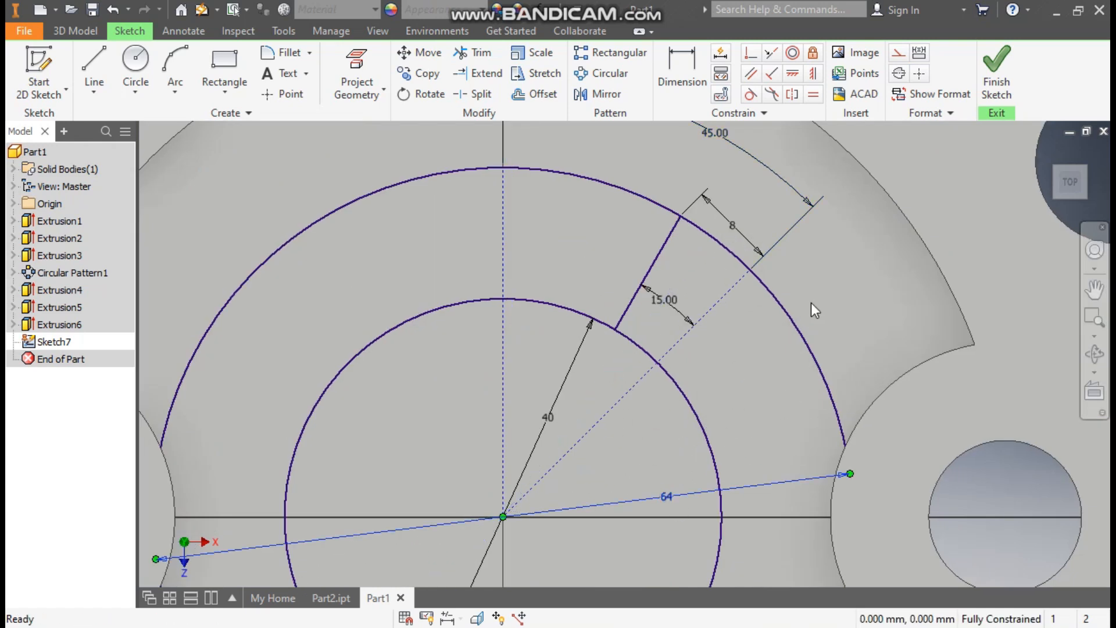
pyautogui.scroll(4, 854, 290)
pyautogui.moveTo(855, 290)
pyautogui.mouseDown(button='middle')
pyautogui.moveTo(814, 320)
pyautogui.moveTo(802, 304)
pyautogui.moveTo(813, 265)
pyautogui.mouseUp(button='middle')
pyautogui.scroll(-7, 813, 321)
pyautogui.scroll(3, 812, 323)
pyautogui.scroll(1, 804, 320)
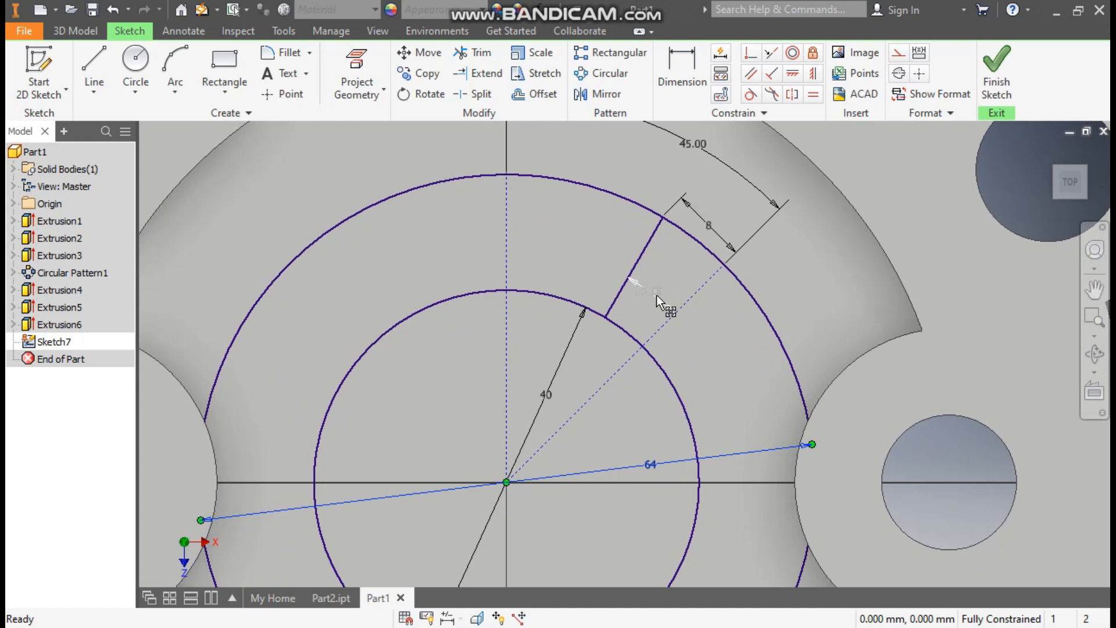
pyautogui.scroll(3, 684, 274)
pyautogui.moveTo(730, 311)
pyautogui.mouseDown(button='middle')
pyautogui.moveTo(718, 314)
pyautogui.moveTo(713, 284)
pyautogui.mouseUp(button='middle')
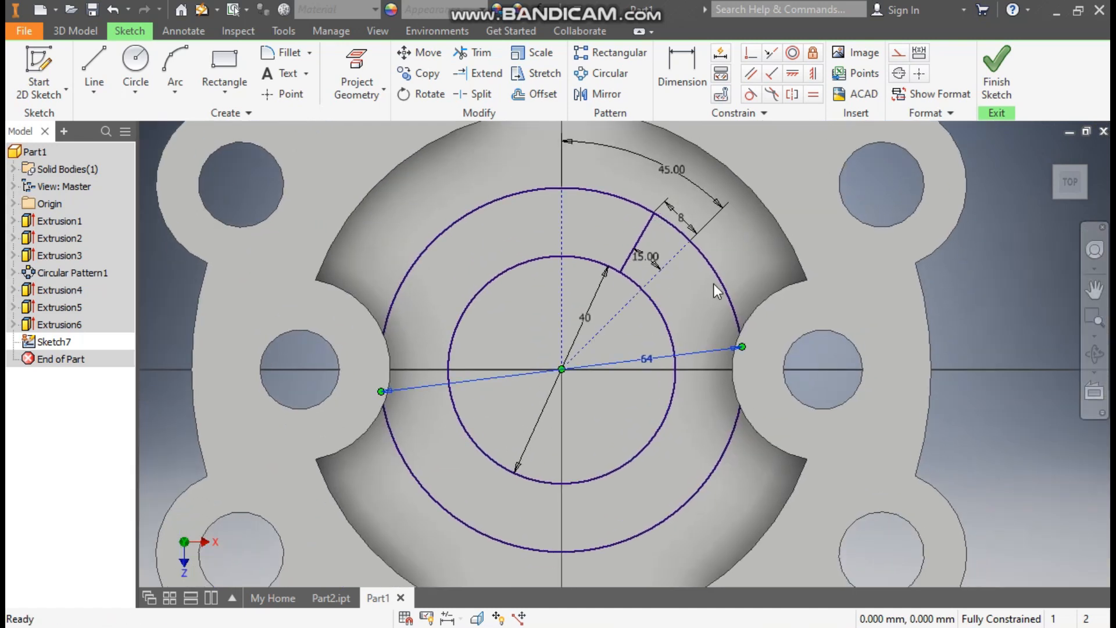
# Step: Mirror the short sector line across the slanted 45-degree construction line
pyautogui.click(596, 98)
pyautogui.click(650, 227)
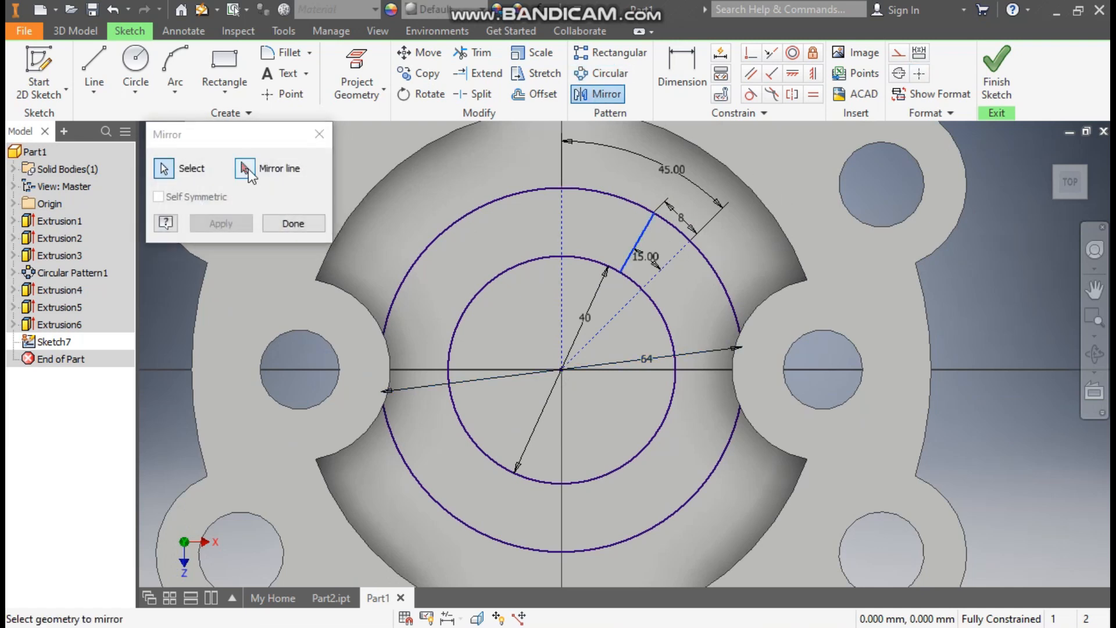
pyautogui.click(670, 256)
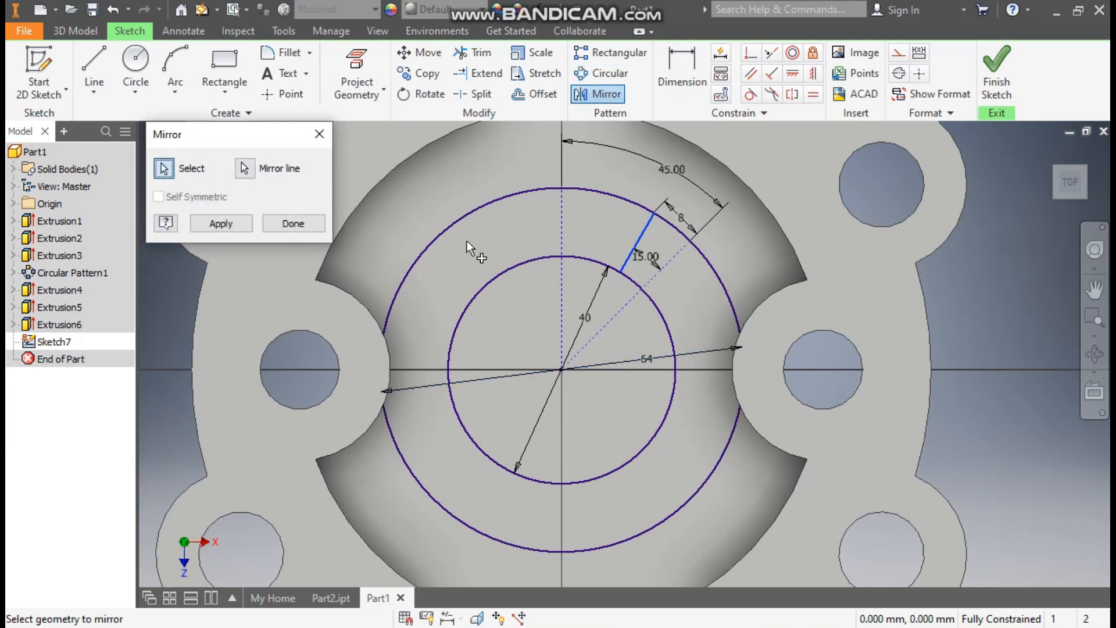
pyautogui.click(250, 223)
pyautogui.click(288, 224)
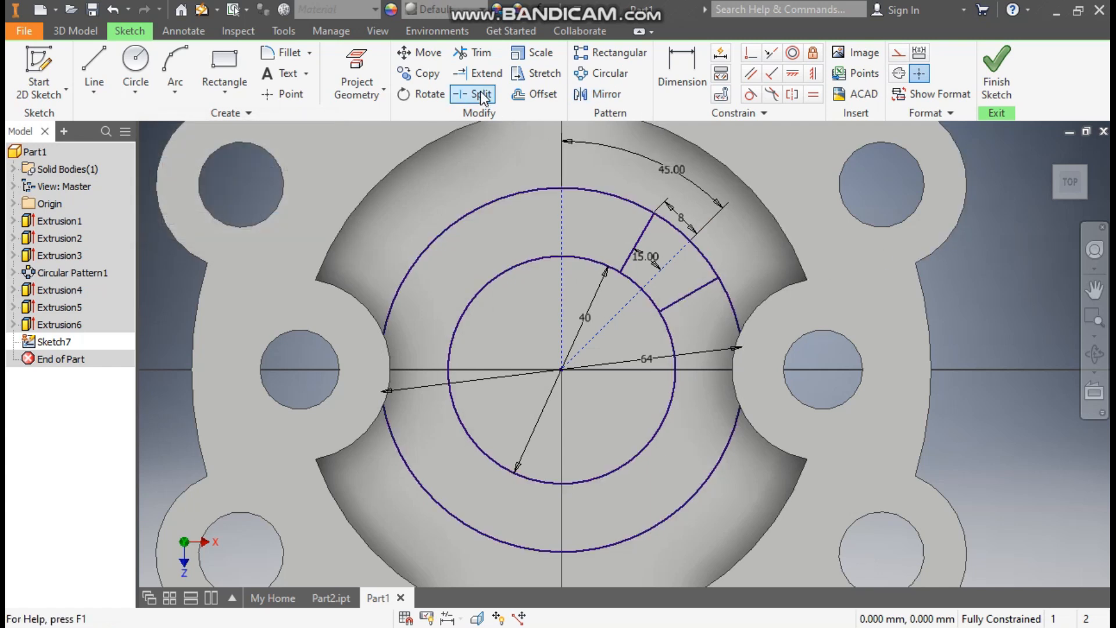
# Step: Extend both sector side lines inward until they meet near the circle centre
pyautogui.click(639, 244)
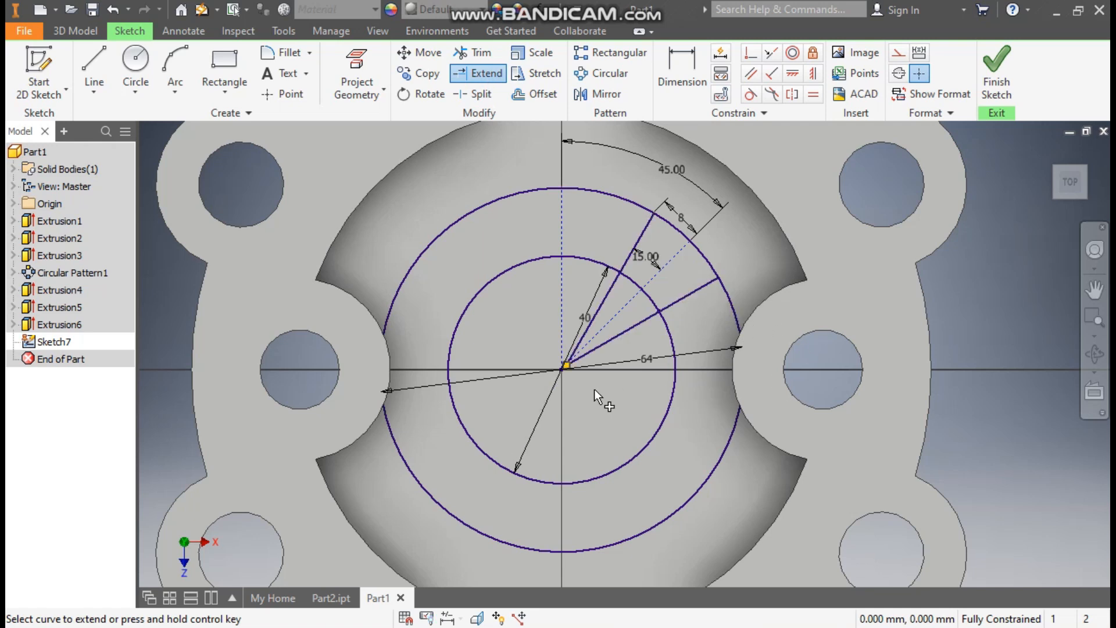
pyautogui.scroll(5, 570, 368)
pyautogui.scroll(-4, 660, 343)
pyautogui.scroll(3, 726, 291)
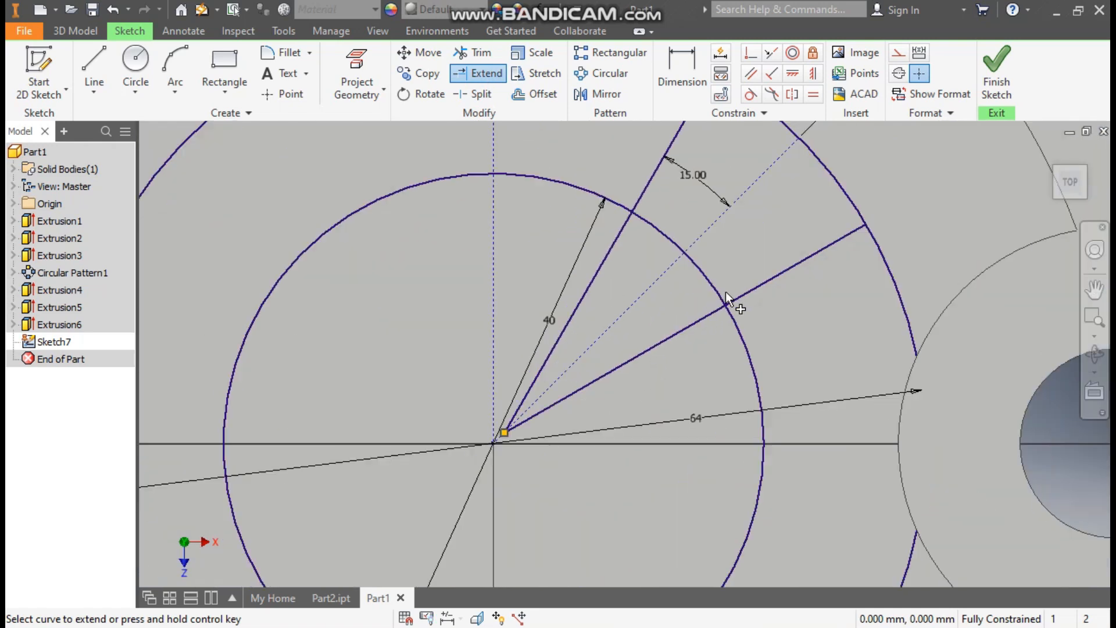
pyautogui.scroll(-3, 726, 291)
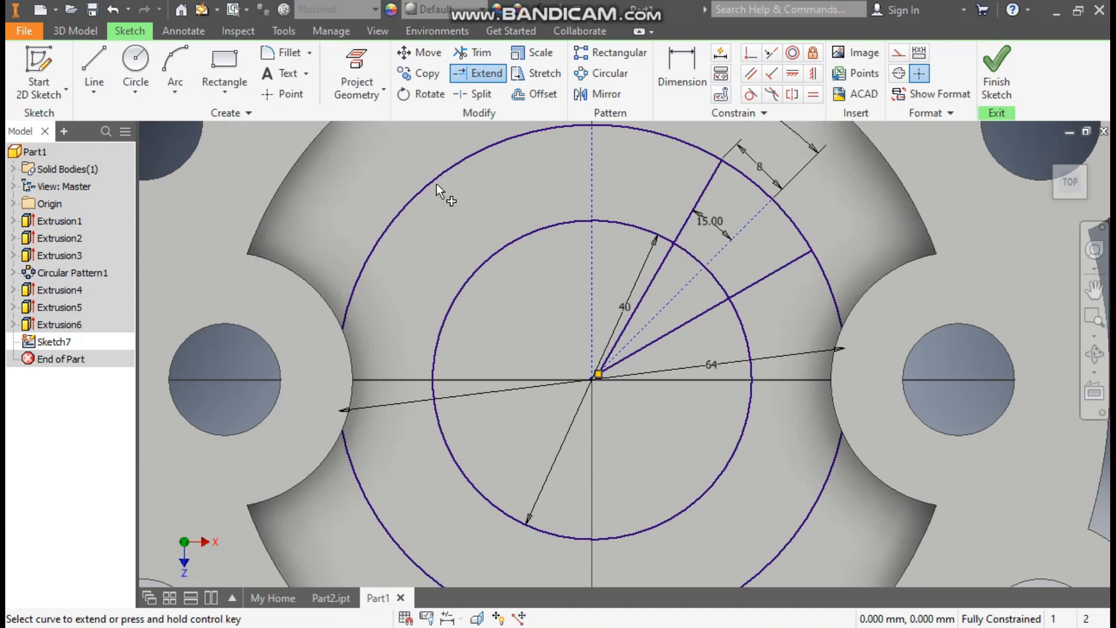
# Step: Trim the 64 mm circle down to the arc between the two sector lines and finish the sketch
pyautogui.click(480, 53)
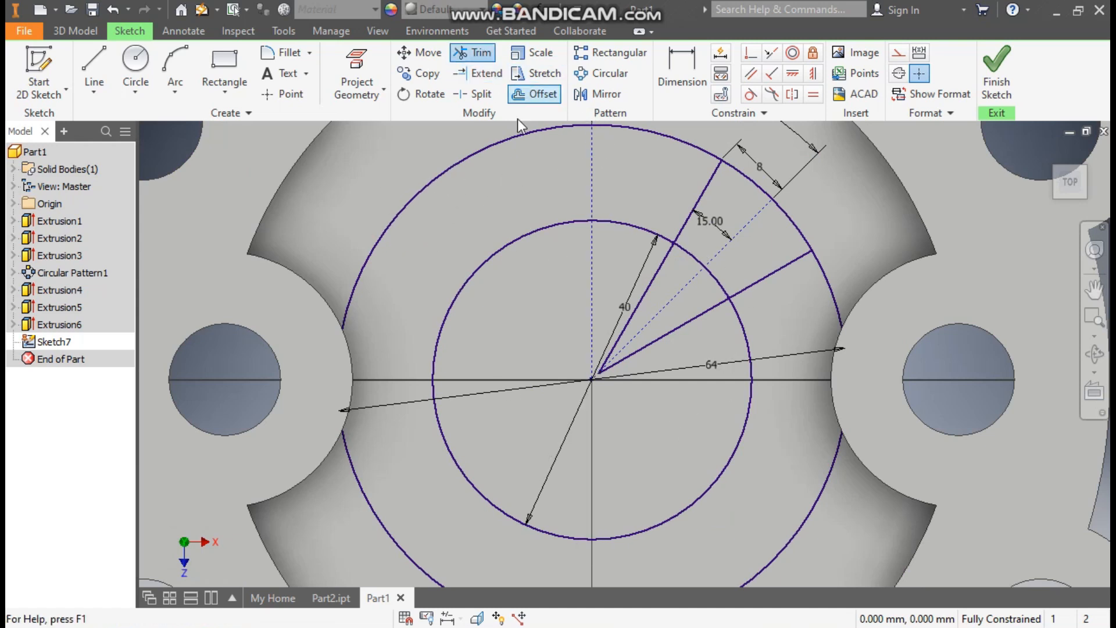
pyautogui.click(516, 138)
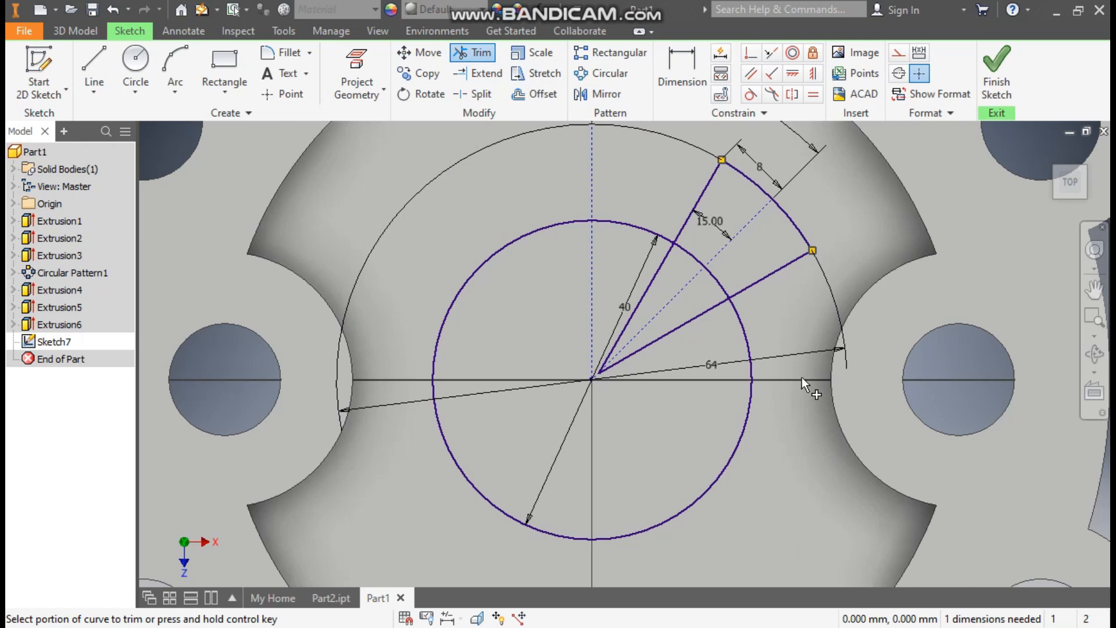
pyautogui.scroll(2, 716, 272)
pyautogui.moveTo(712, 278); pyautogui.dragTo(713, 288, button='middle')
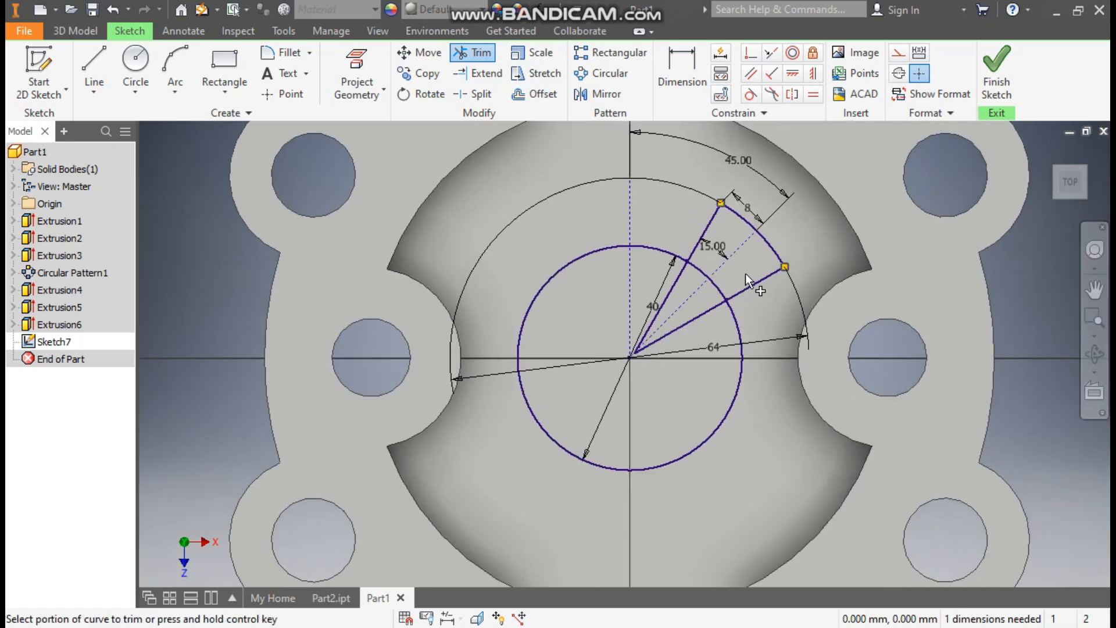
pyautogui.click(997, 70)
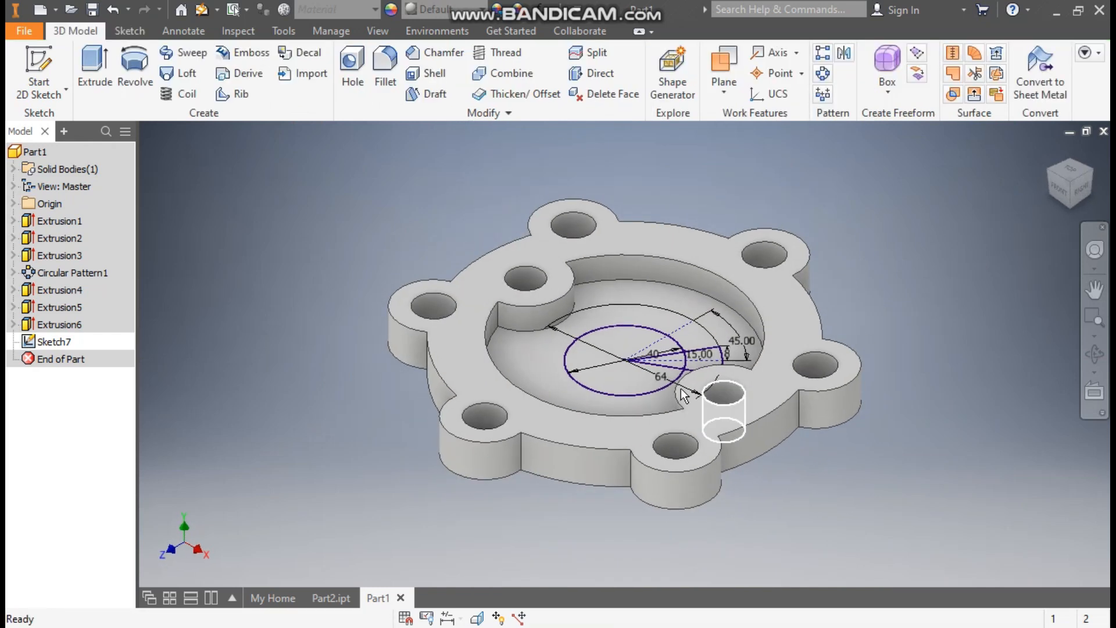
# Step: Extrude the full wedge from the centre to the 64 mm arc 10 mm upward, joined to the pocket floor
pyautogui.scroll(-3, 670, 387)
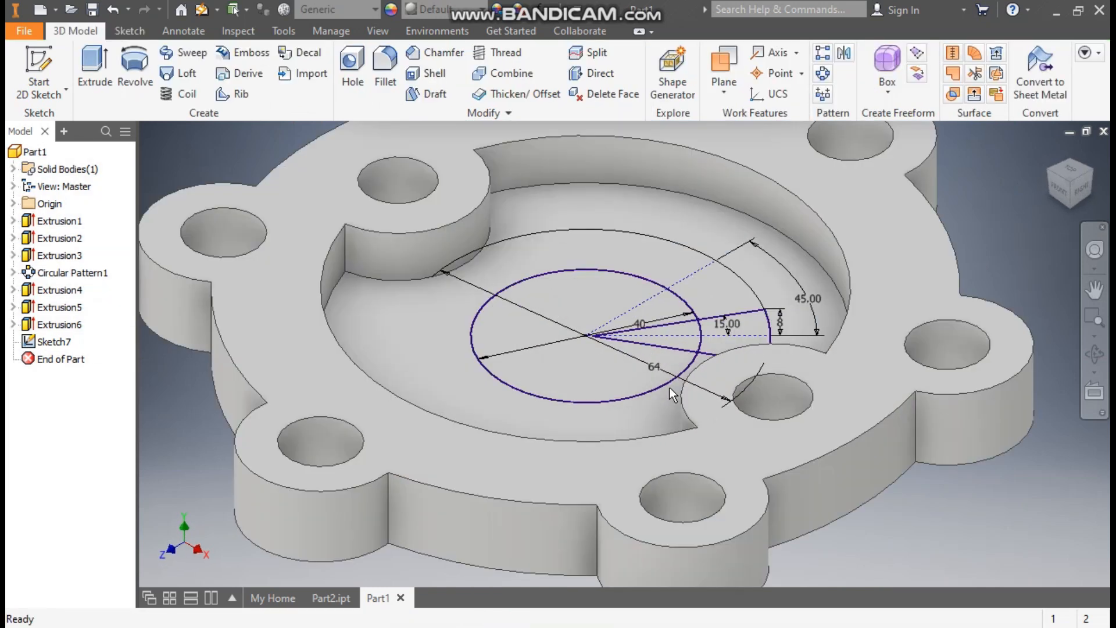
pyautogui.click(95, 63)
pyautogui.click(728, 327)
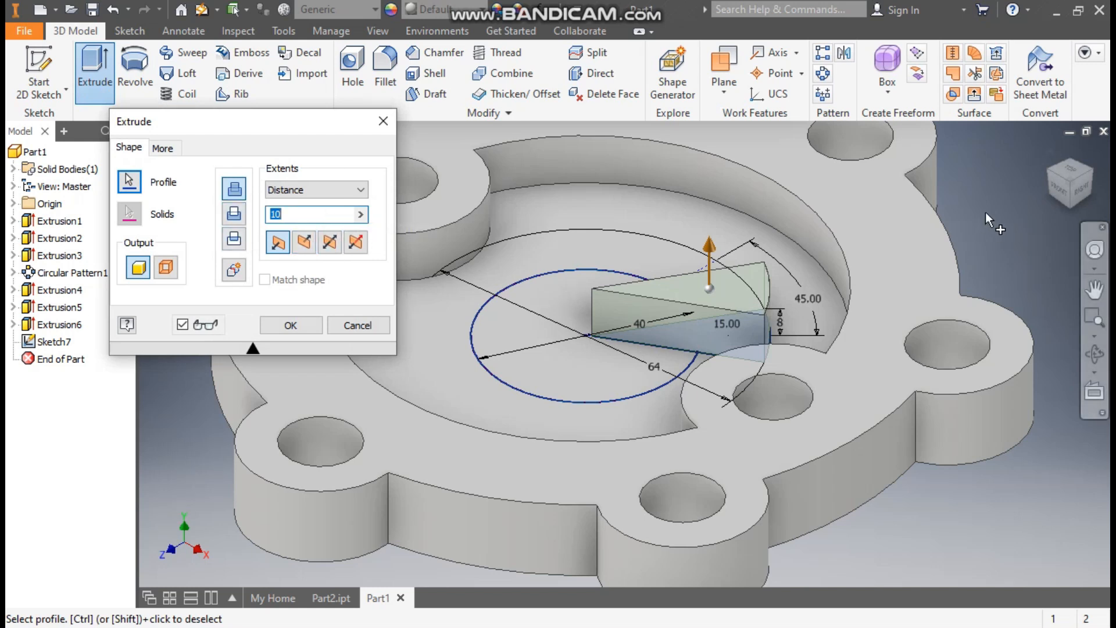
pyautogui.click(1057, 194)
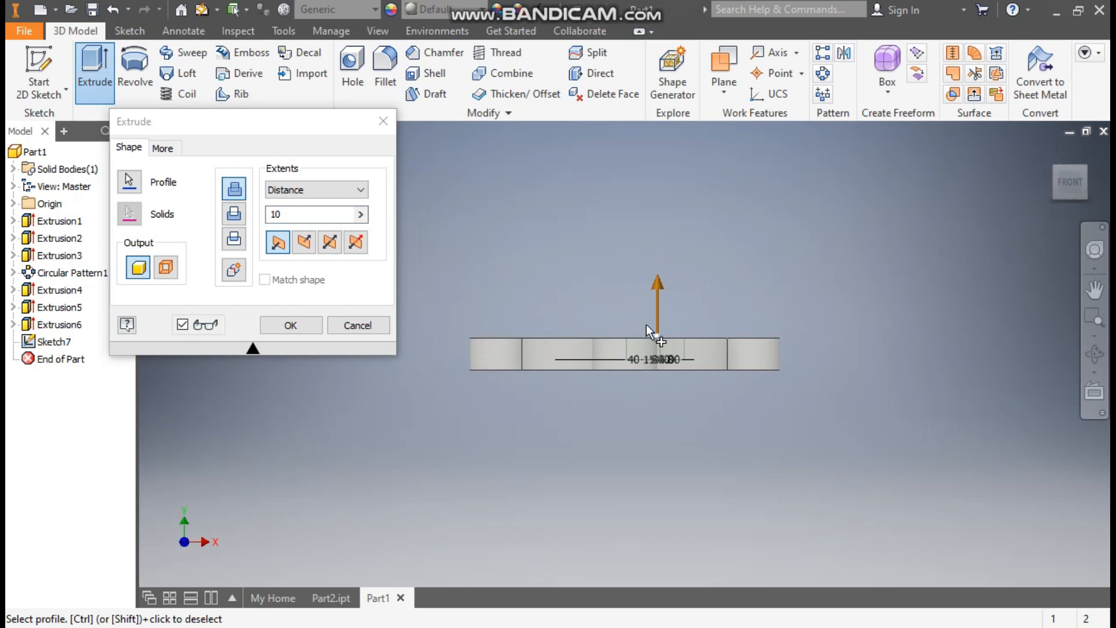
pyautogui.scroll(5, 646, 325)
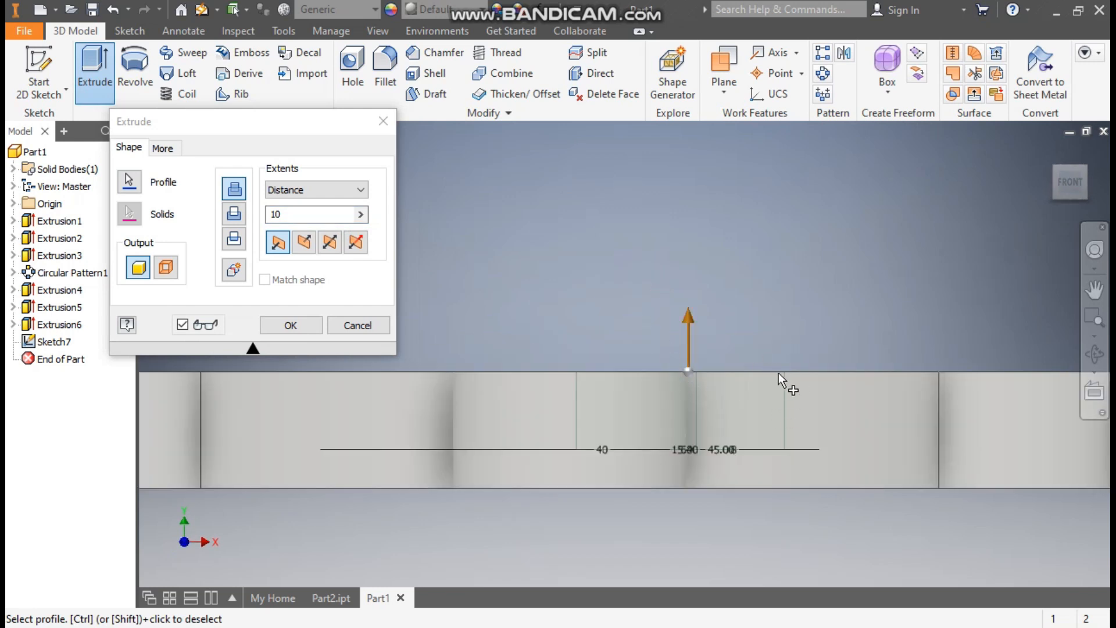
pyautogui.click(1049, 153)
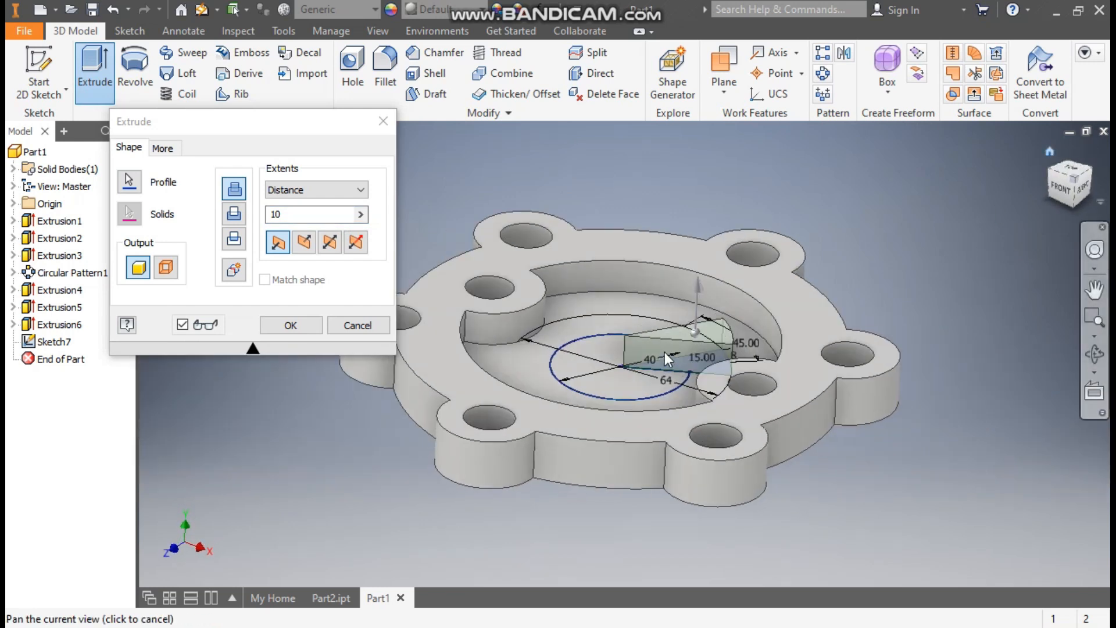
pyautogui.scroll(3, 467, 351)
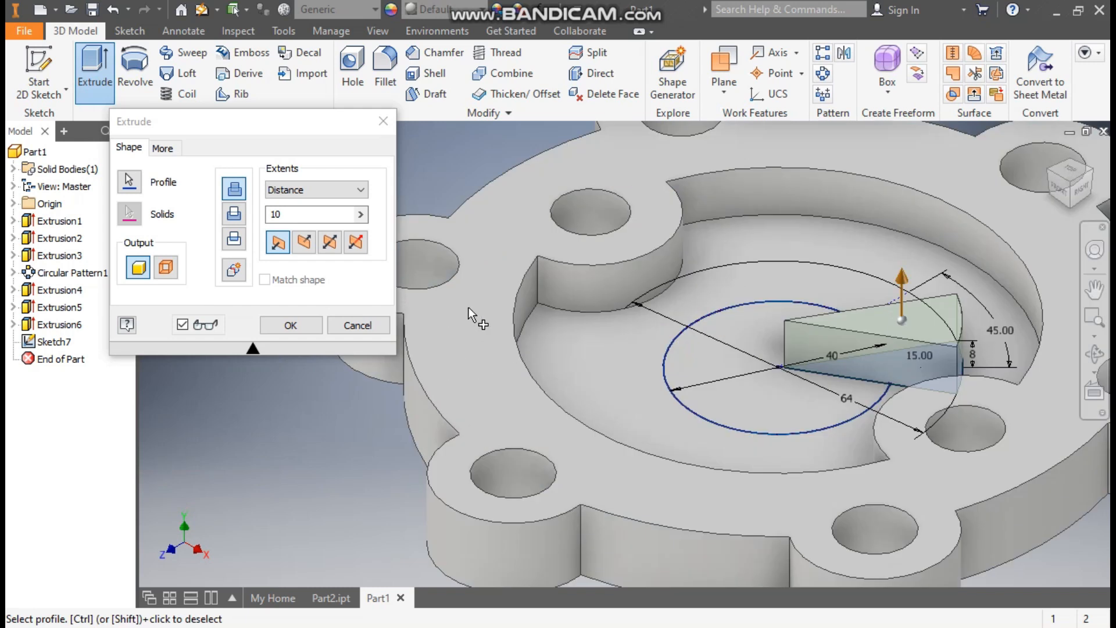
pyautogui.click(291, 326)
pyautogui.moveTo(818, 324); pyautogui.dragTo(721, 304, button='middle')
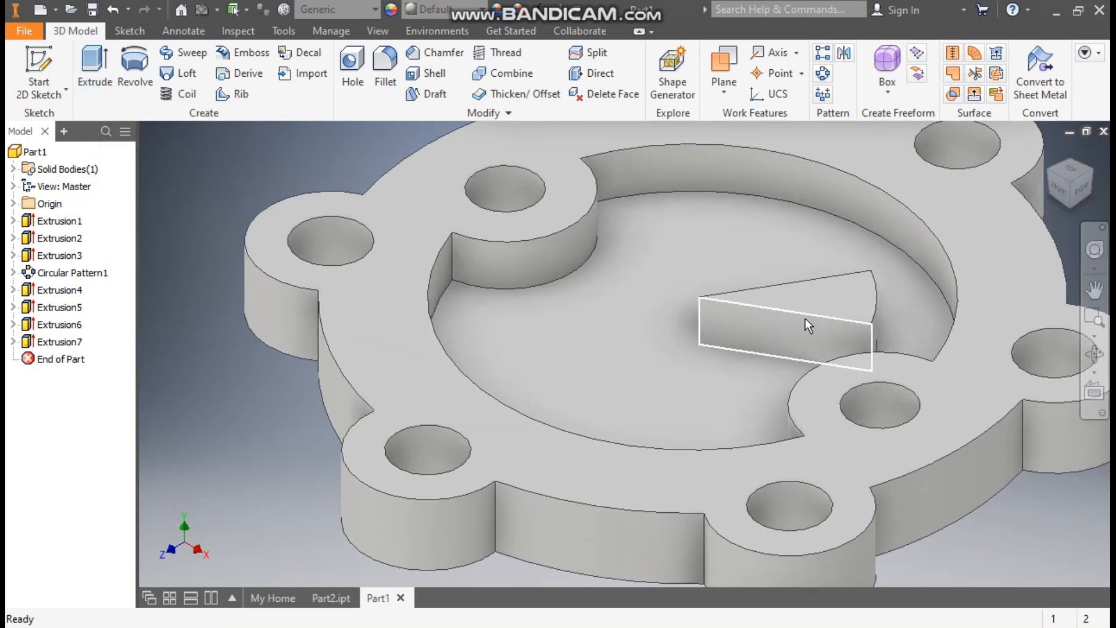
# Step: Make the wedge extrusion's sketch visible again on the pocket floor
pyautogui.click(13, 342)
pyautogui.click(67, 359)
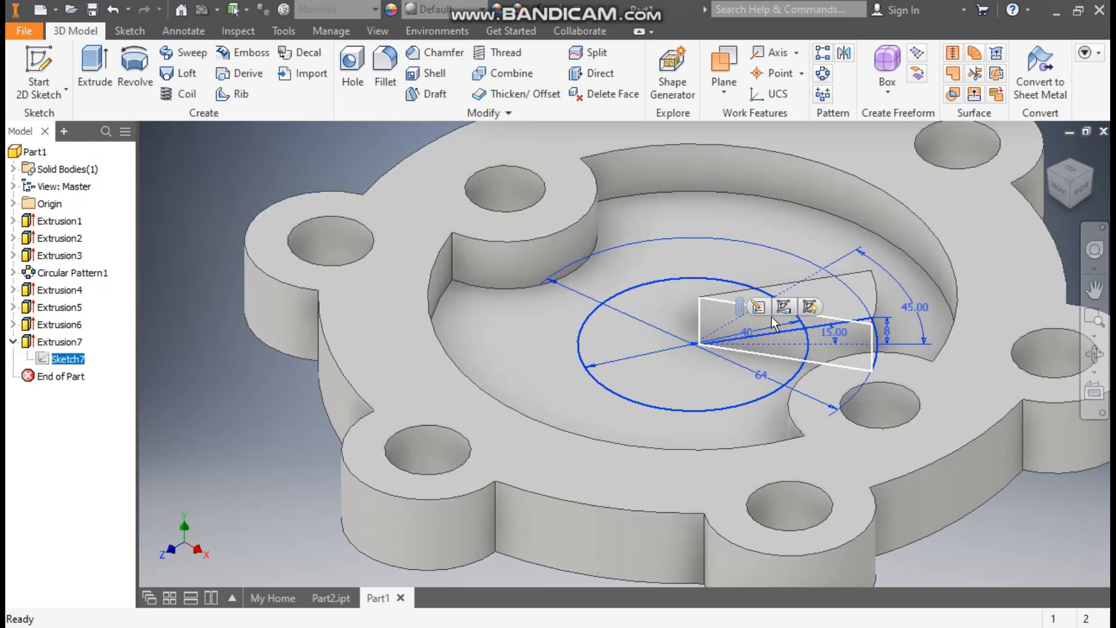
pyautogui.click(811, 308)
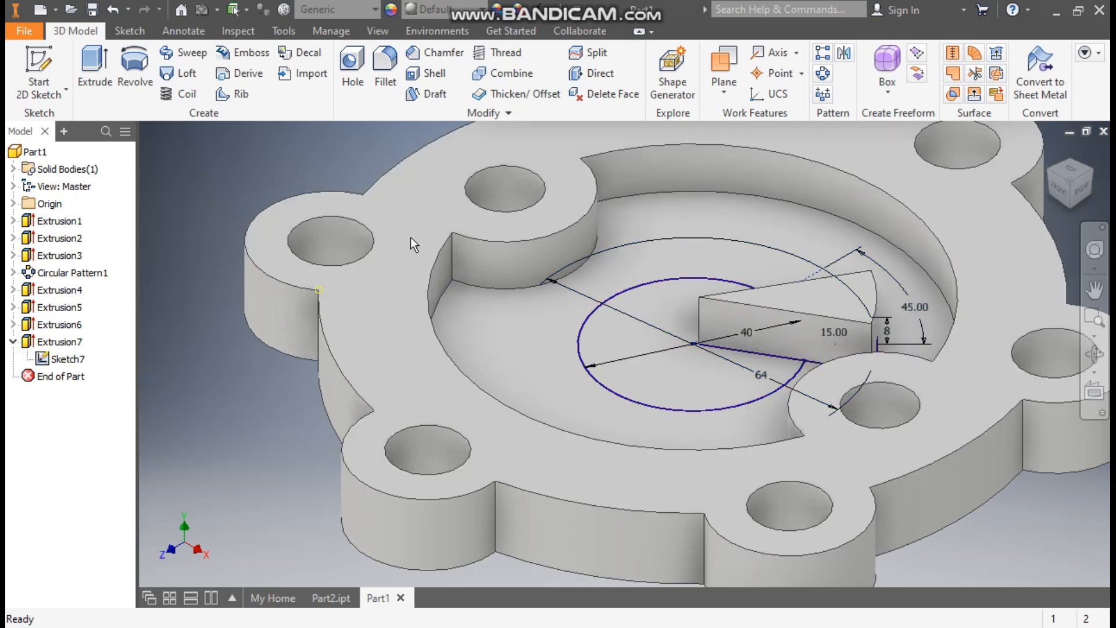
# Step: Circular-pattern the pocket-floor wedge into 4 occurrences over 360 deg around the flange's central axis
pyautogui.click(823, 75)
pyautogui.click(808, 316)
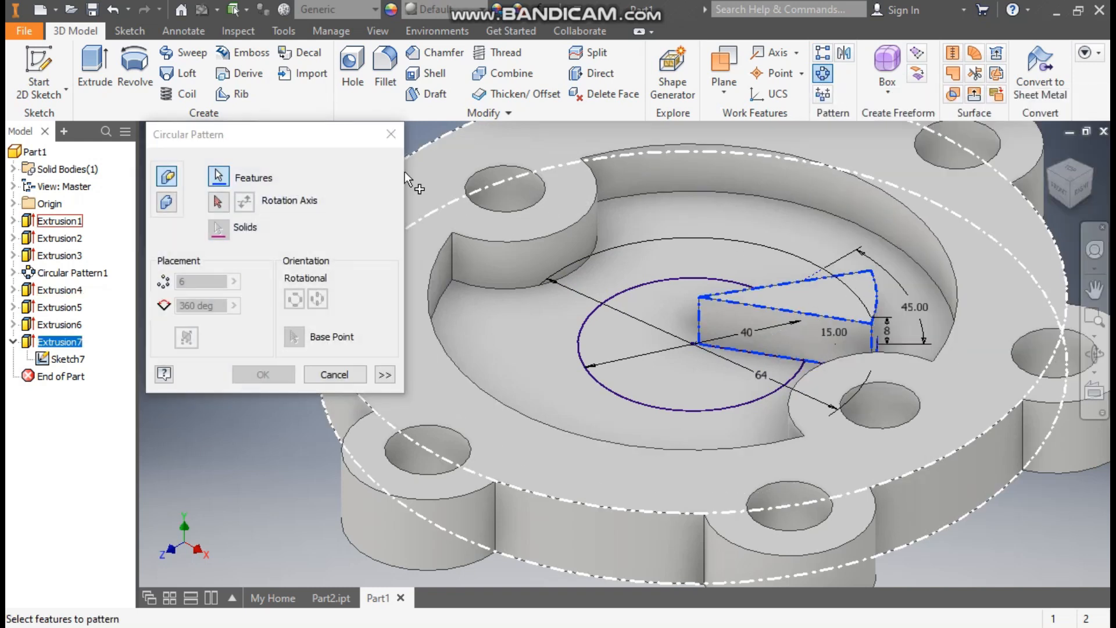
pyautogui.click(217, 203)
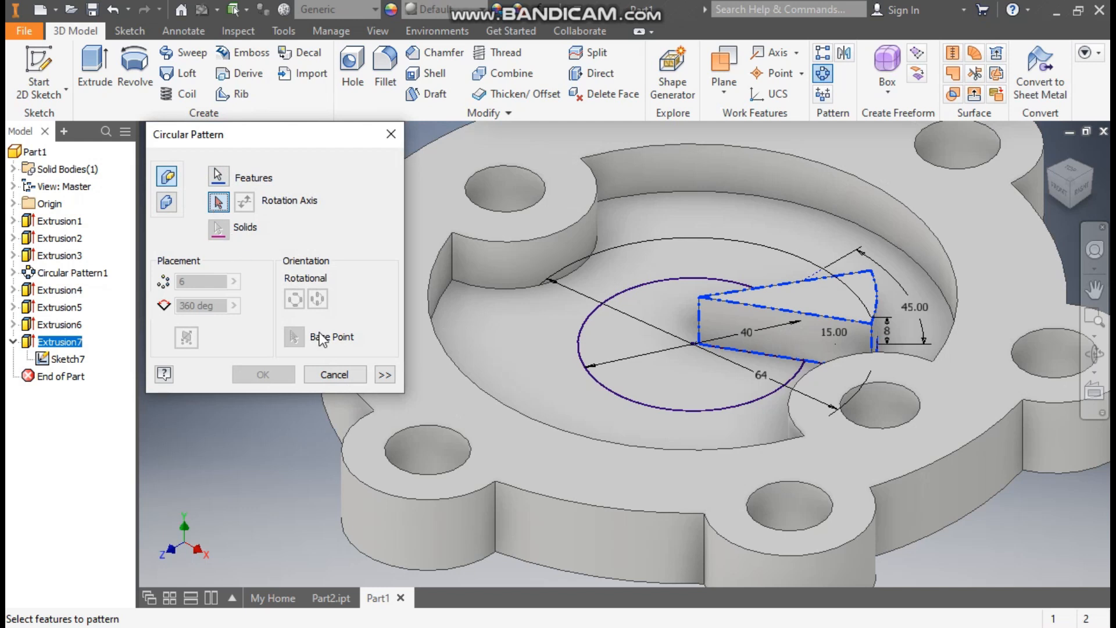
pyautogui.click(609, 539)
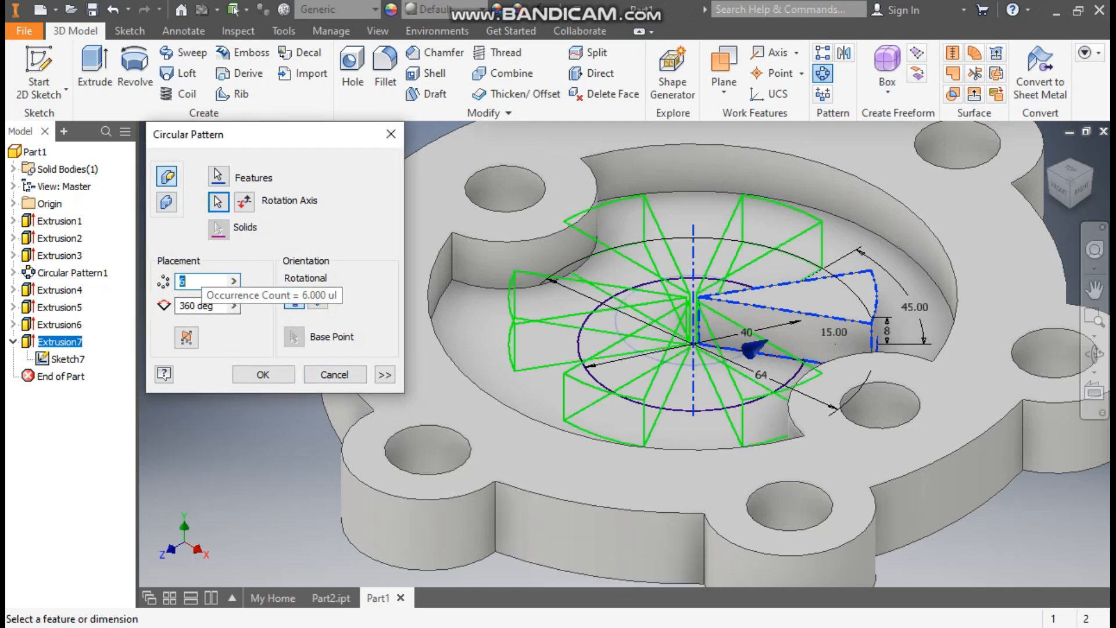
pyautogui.write('4')
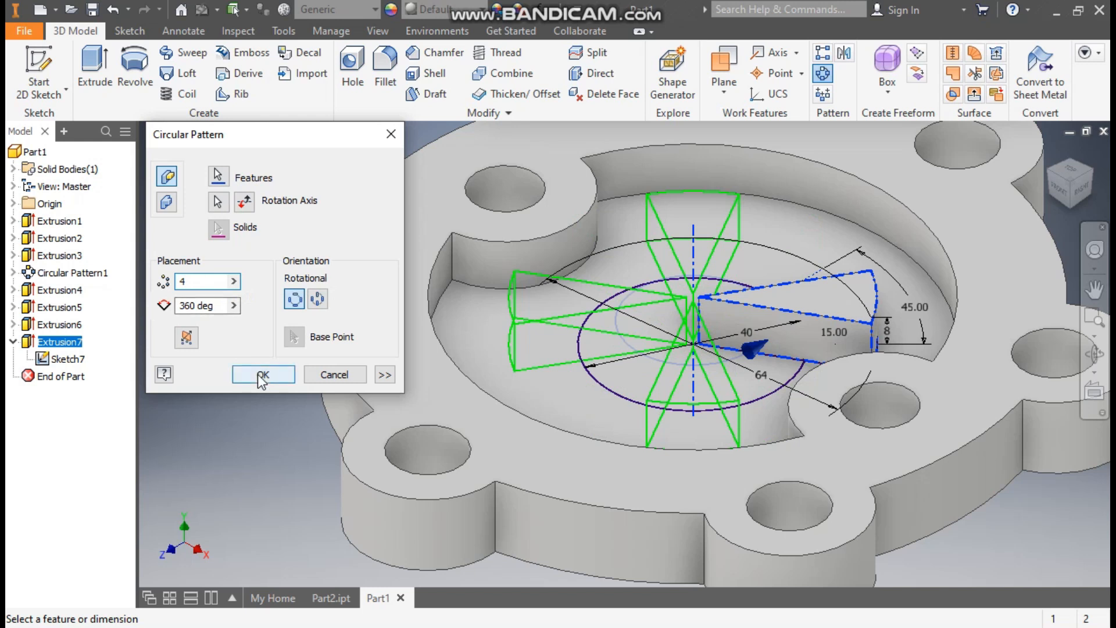
pyautogui.click(263, 374)
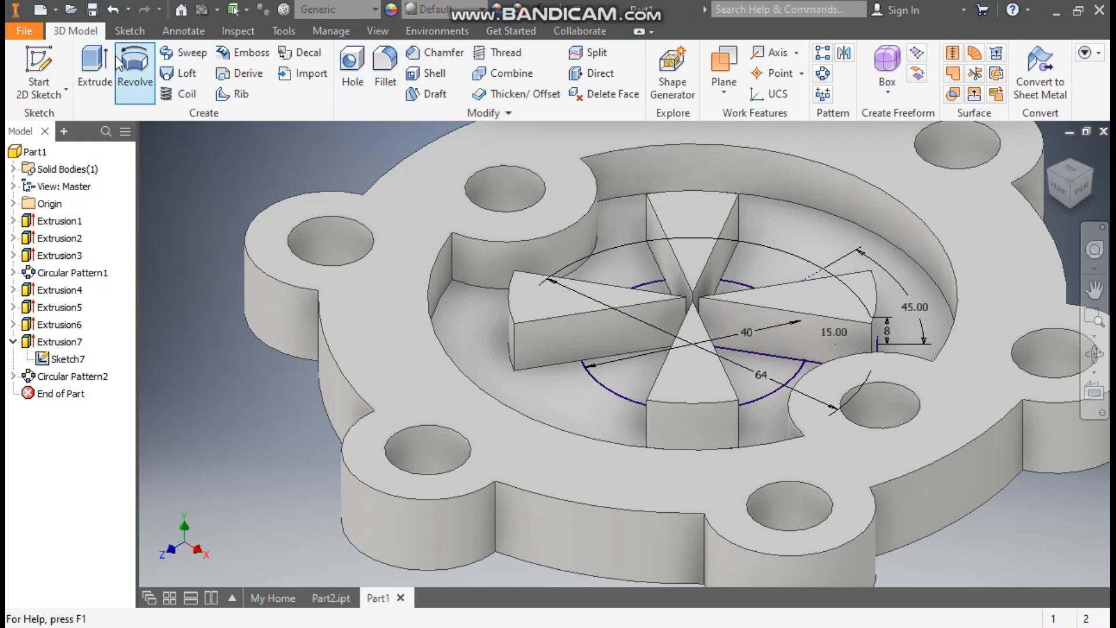
# Step: Extrude the full 40 mm circle at the wedges' centre 10 mm upward, joined to the part
pyautogui.click(94, 69)
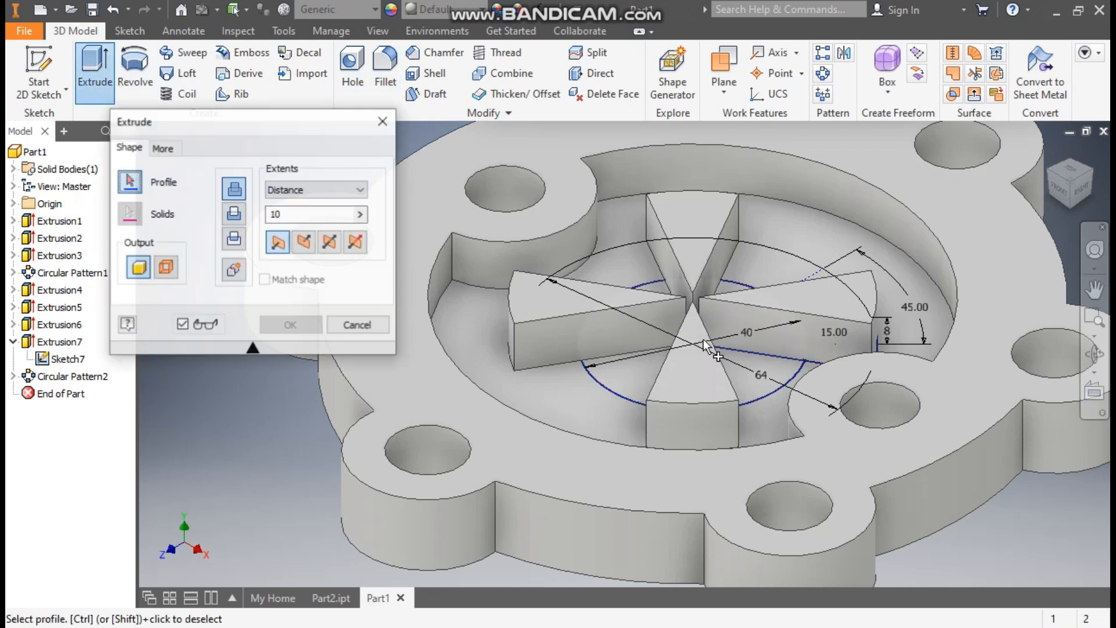
pyautogui.click(621, 394)
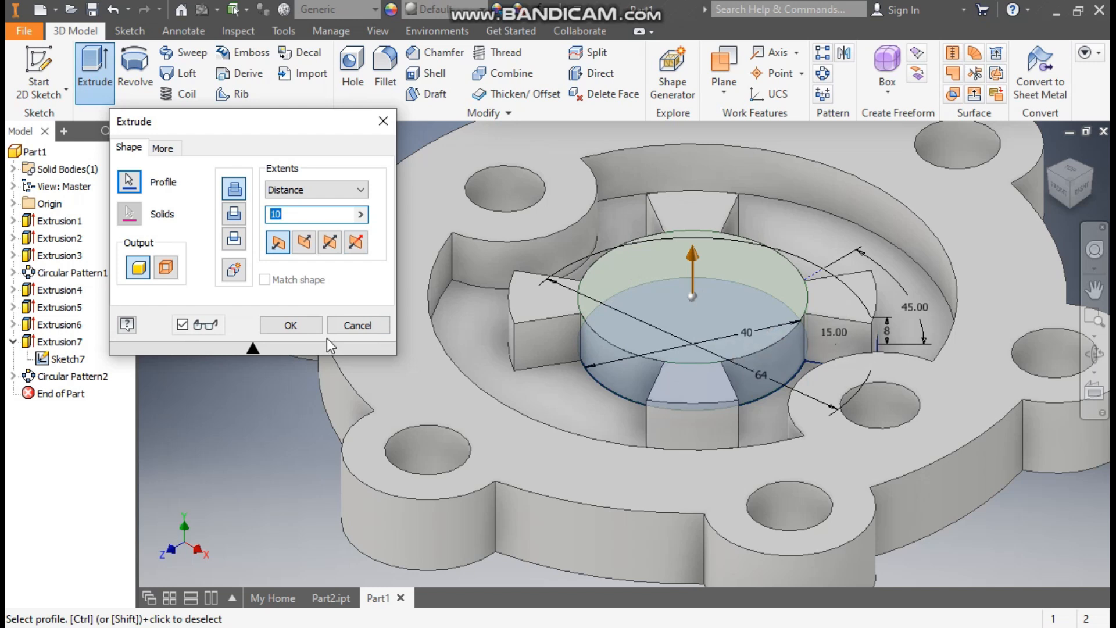
pyautogui.click(291, 325)
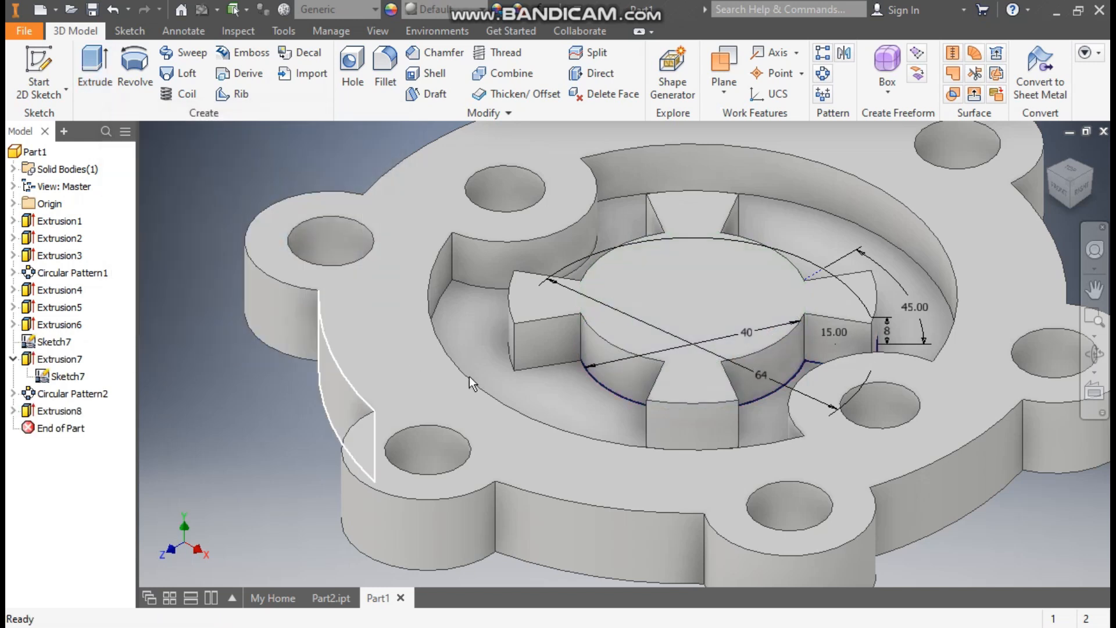
# Step: Hide the shared wedge sketch, return to an overall view of the part and collapse the wedge extrusion's tree entry
pyautogui.click(67, 376)
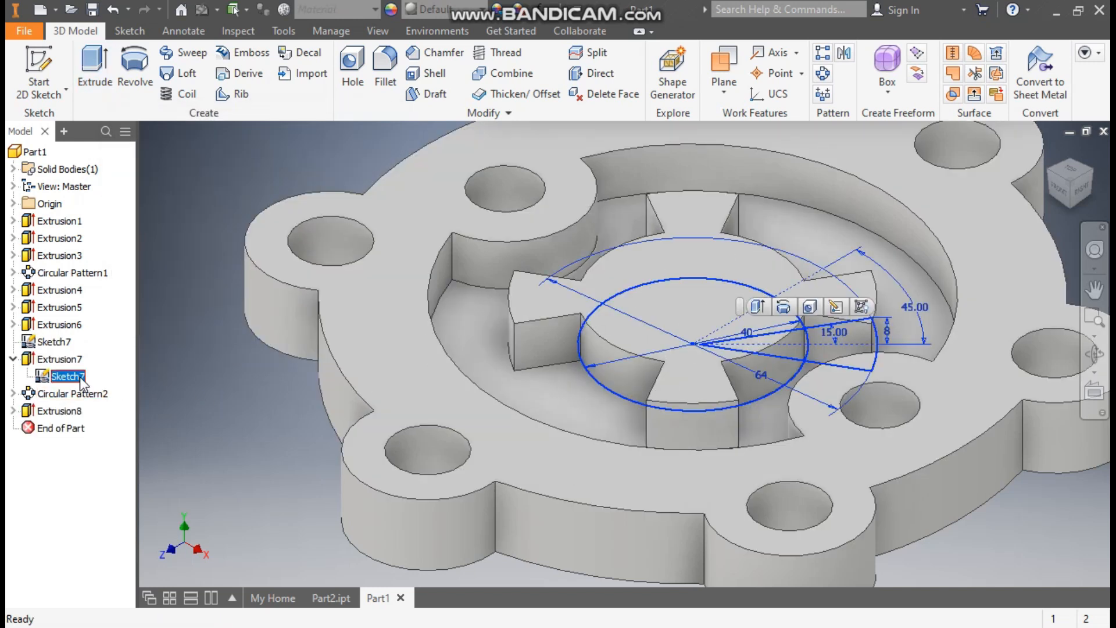
pyautogui.click(859, 308)
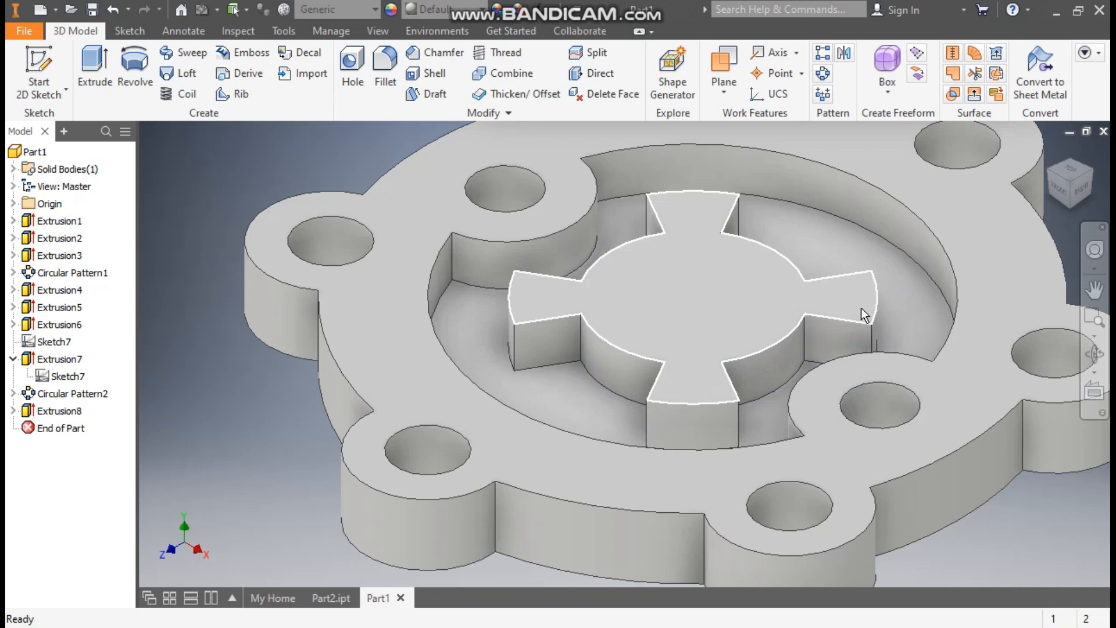
pyautogui.click(1050, 152)
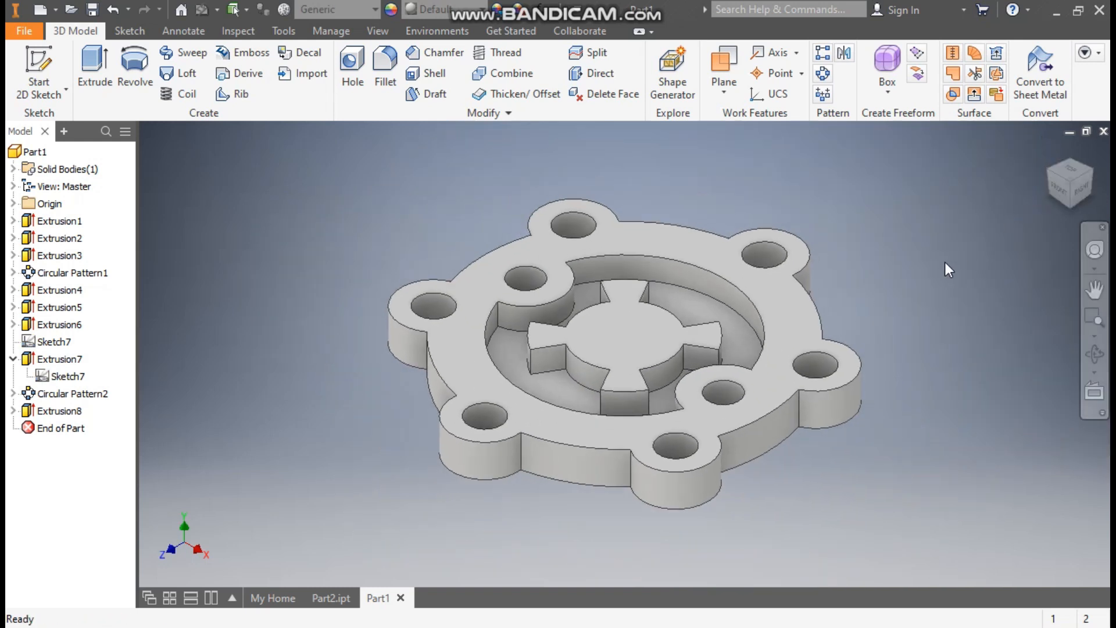
pyautogui.click(13, 358)
# Step: Apply the Magenta appearance to the whole part
pyautogui.click(438, 13)
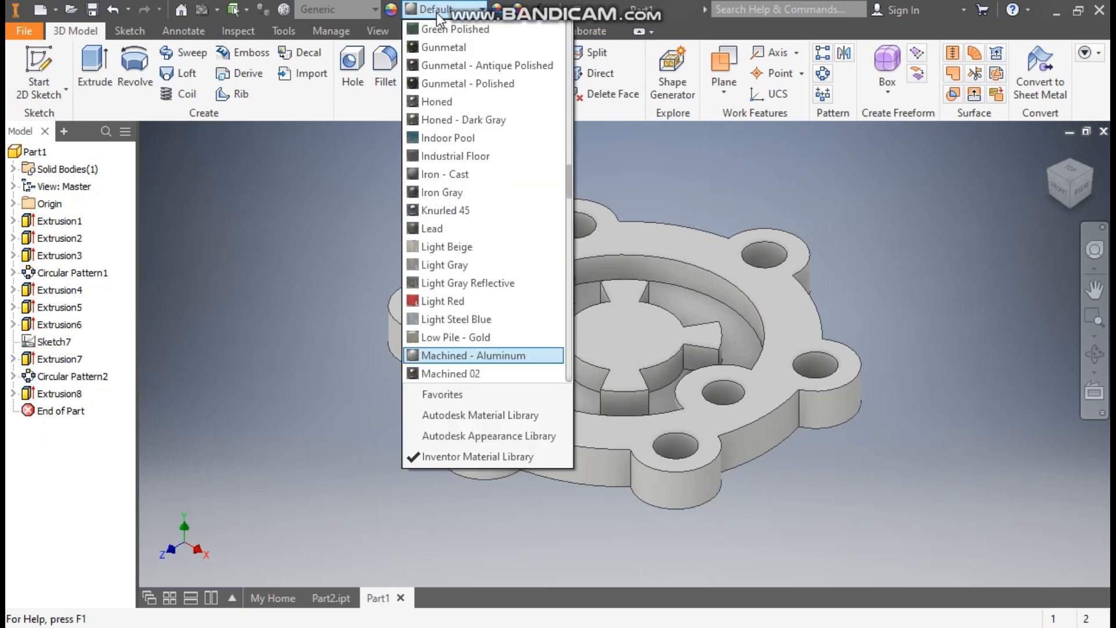
pyautogui.scroll(-1, 486, 311)
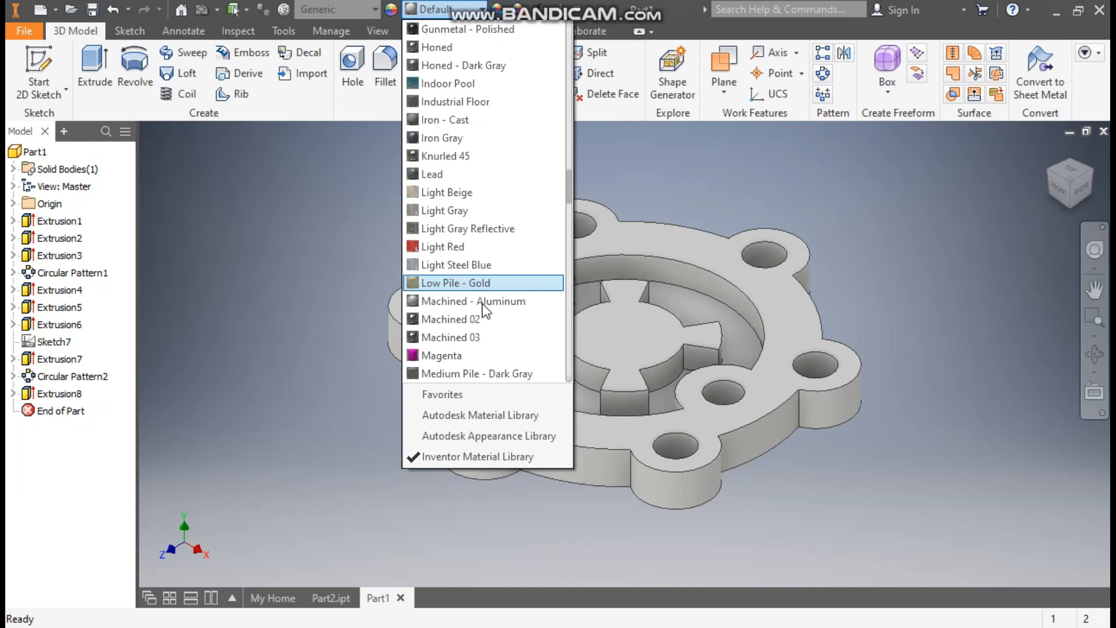
pyautogui.click(448, 354)
pyautogui.scroll(-1, 503, 396)
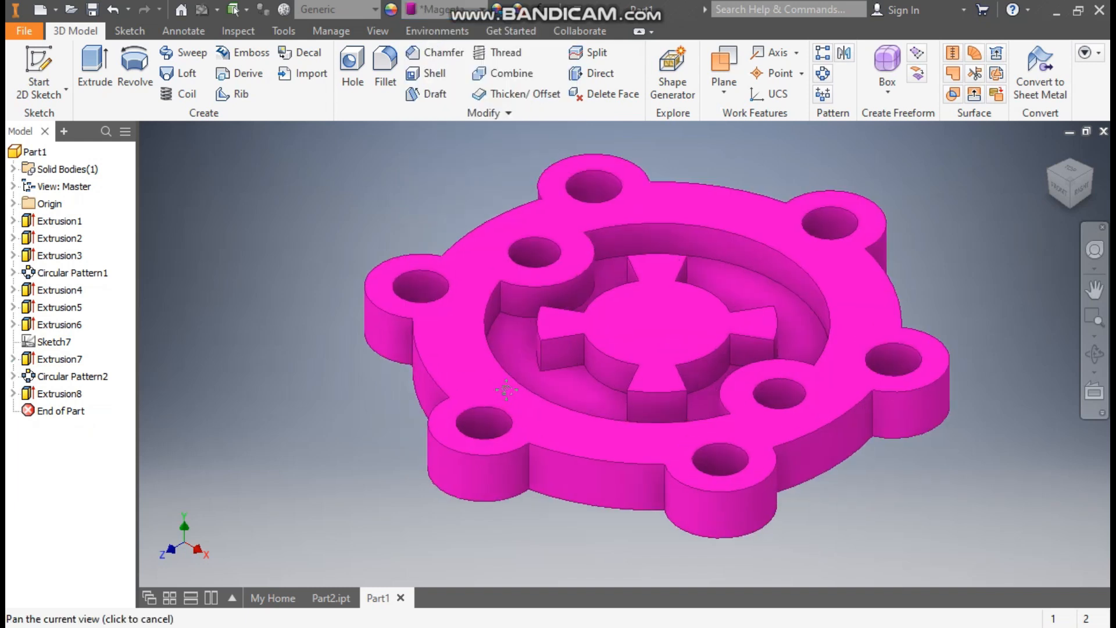
pyautogui.scroll(1, 511, 398)
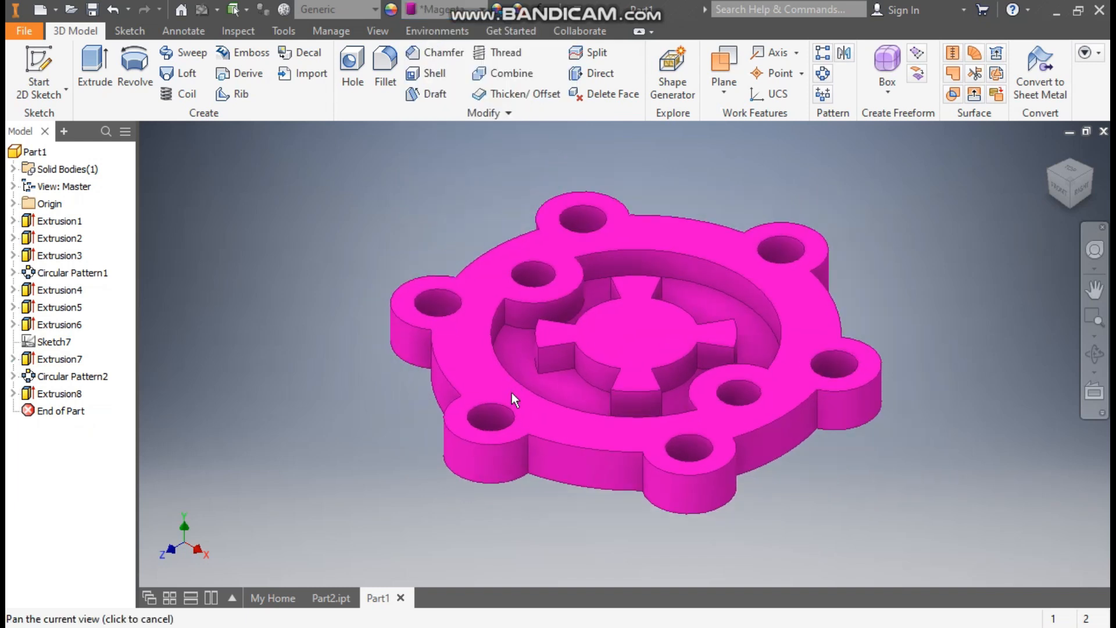
# Step: Apply the Aluminum - Polished appearance to the lug hole and its pattern, the inner boss holes and the central pocket cut
pyautogui.click(56, 273)
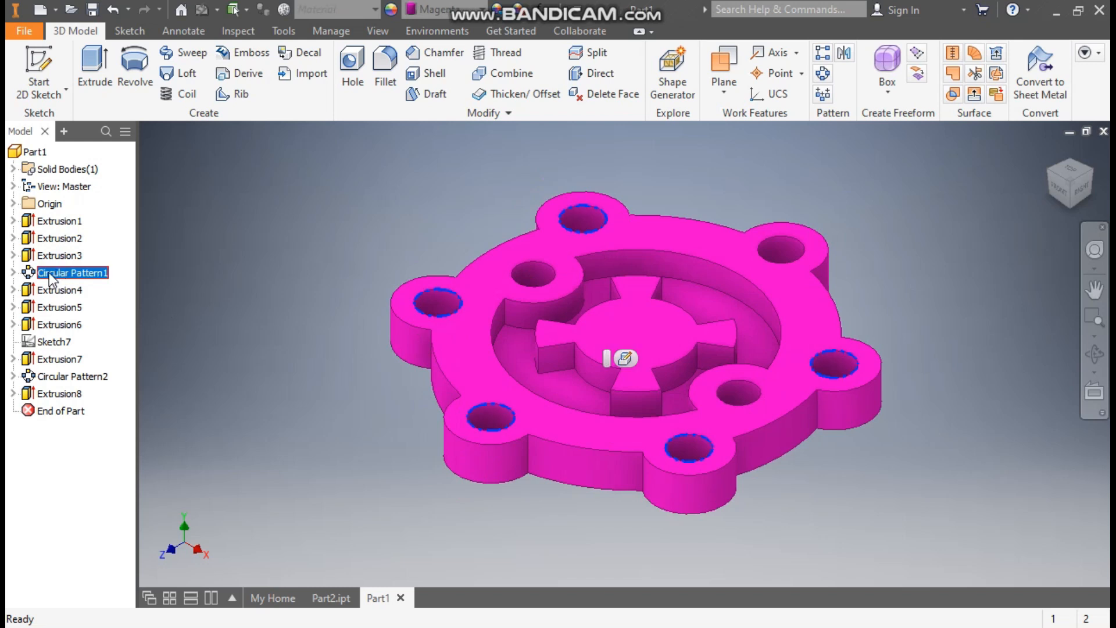
pyautogui.keyDown('ctrl'); pyautogui.click(58, 256); pyautogui.keyUp('ctrl')
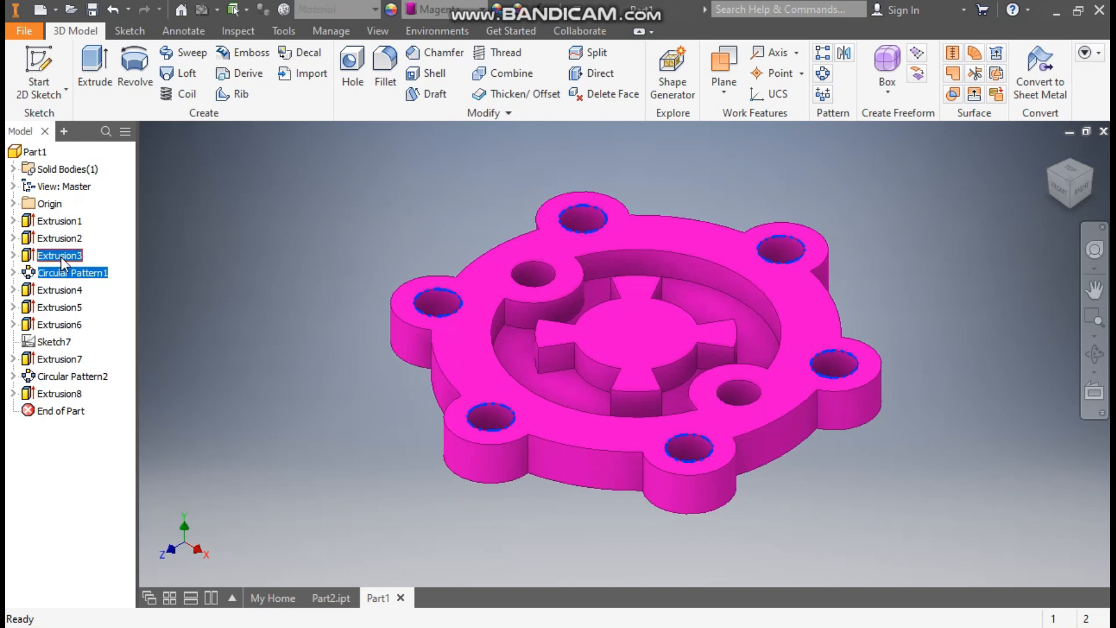
pyautogui.keyDown('ctrl'); pyautogui.click(66, 330); pyautogui.keyUp('ctrl')
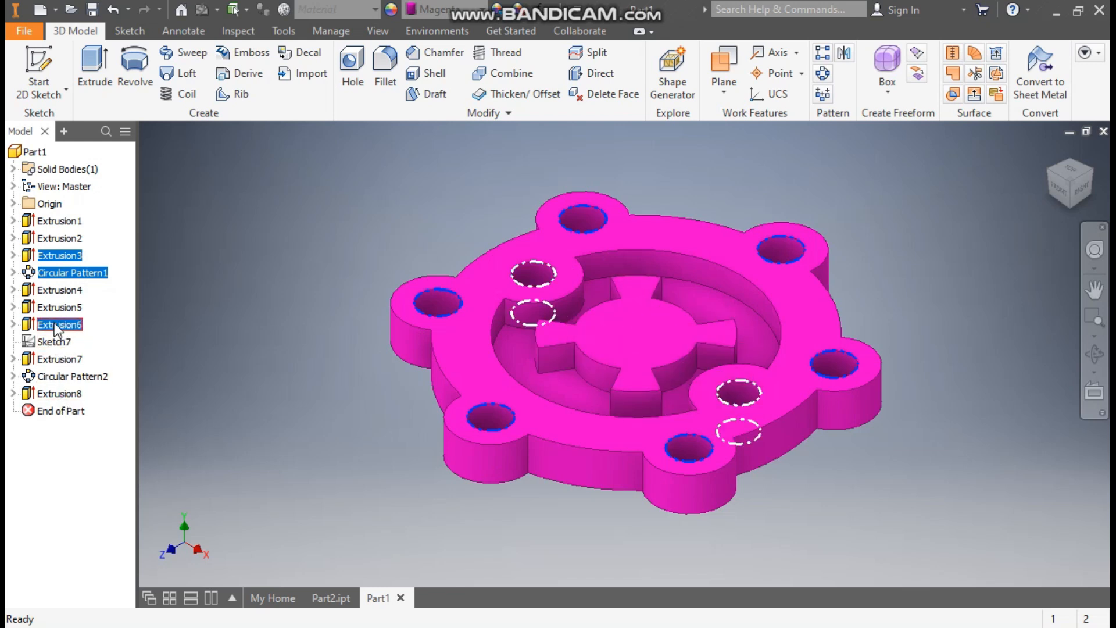
pyautogui.keyDown('ctrl'); pyautogui.click(66, 289); pyautogui.keyUp('ctrl')
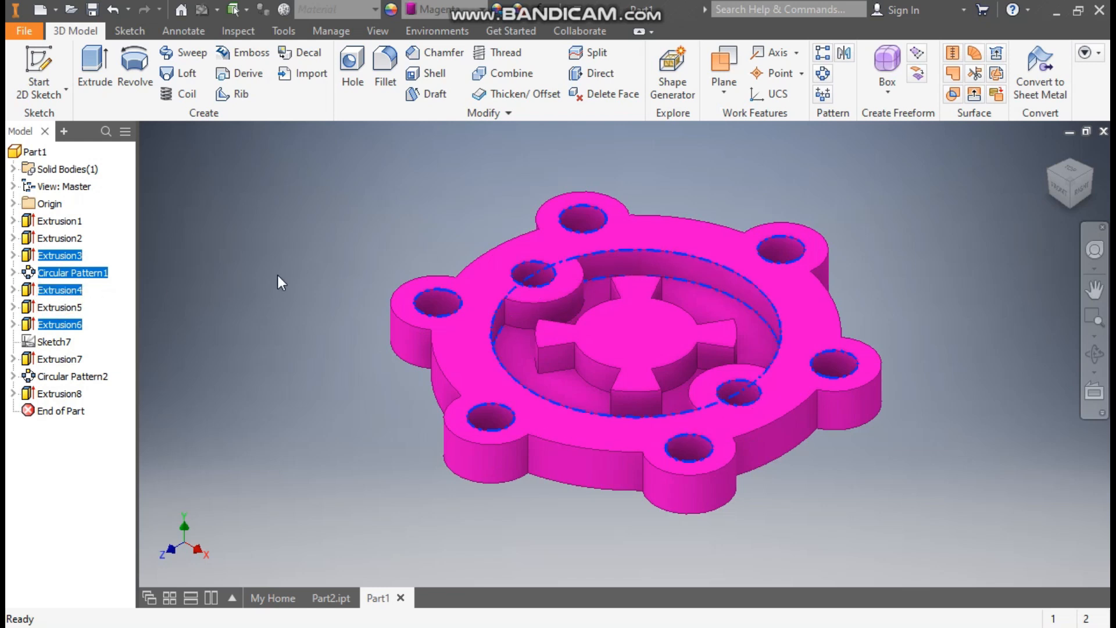
pyautogui.click(441, 13)
pyautogui.scroll(20, 493, 123)
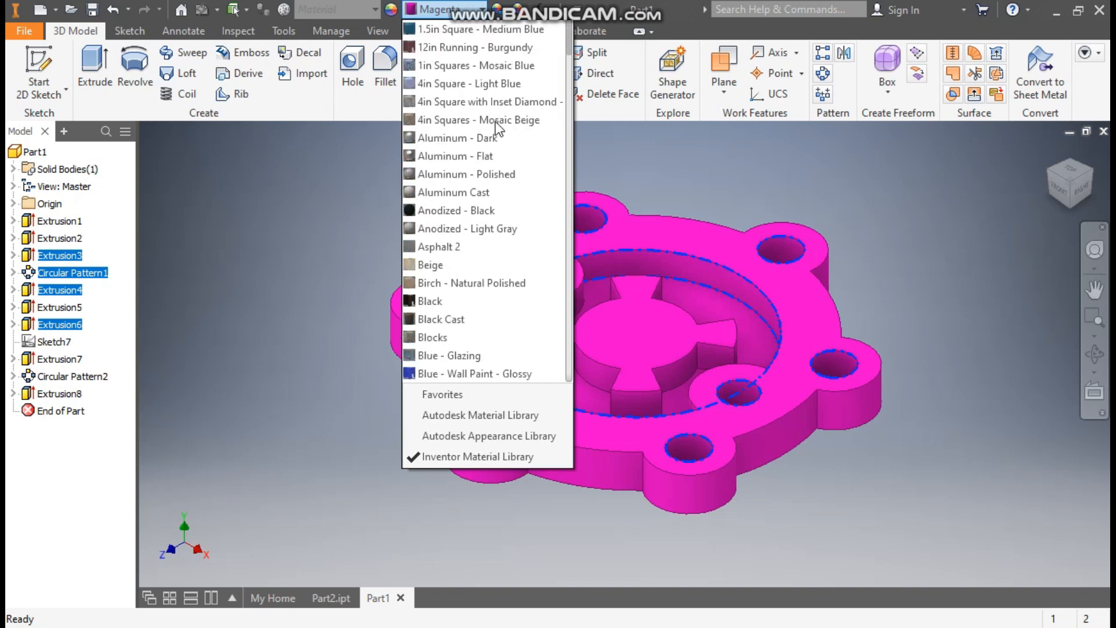
pyautogui.click(500, 174)
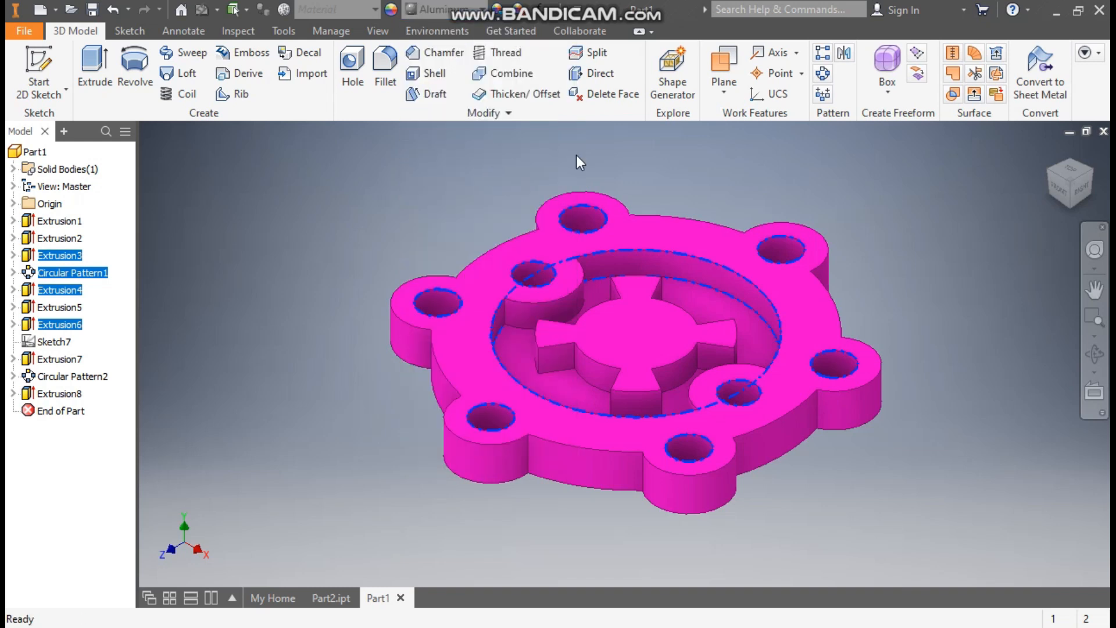
pyautogui.click(937, 266)
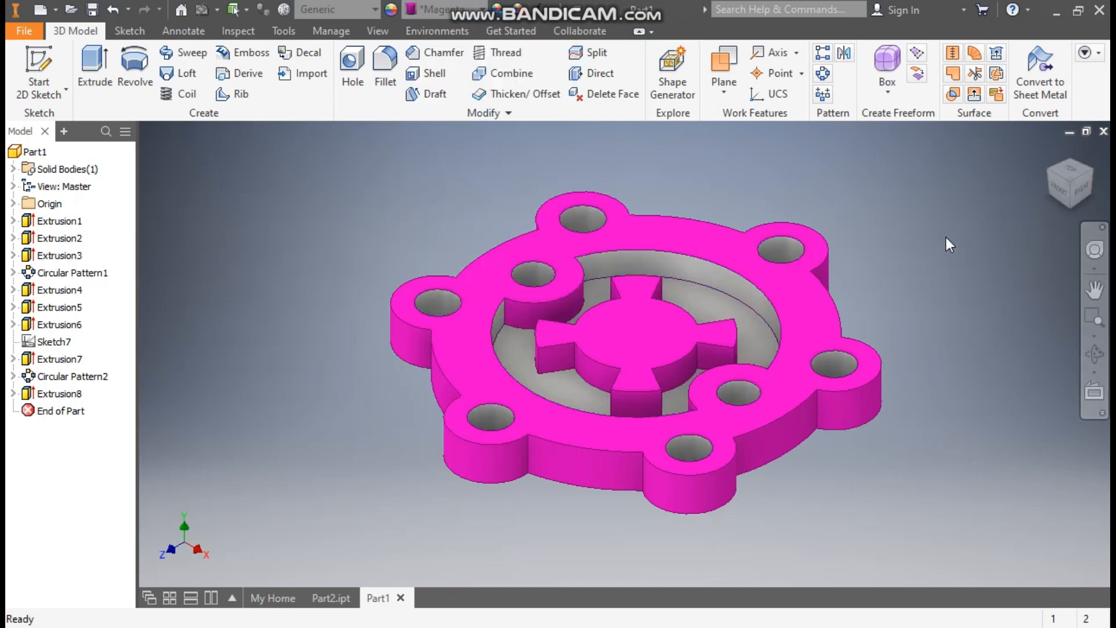